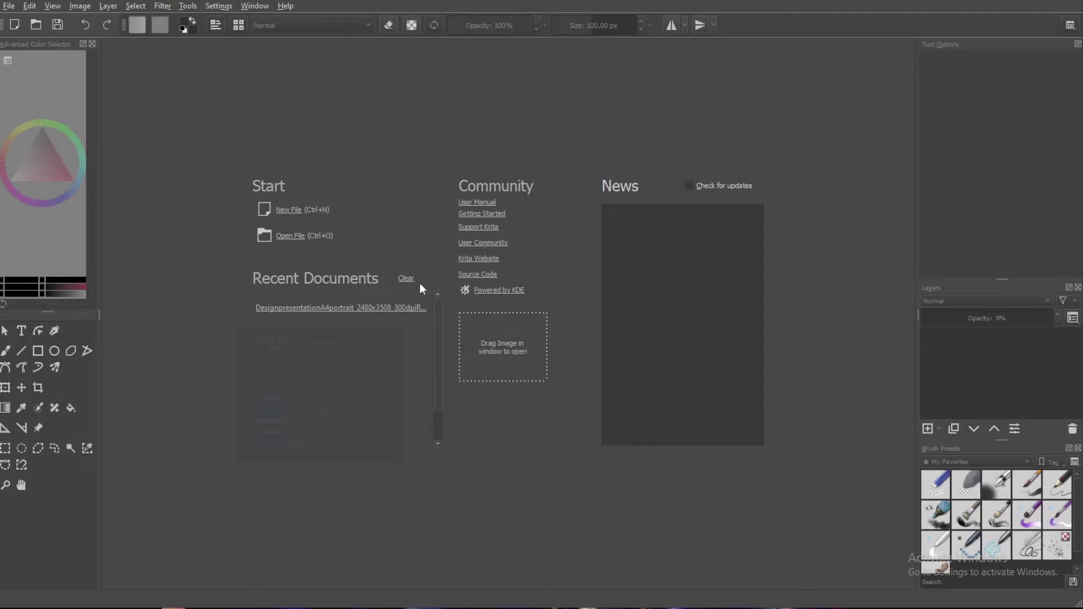
Create a new portrait document of 2480 x 3508 px
click(283, 210)
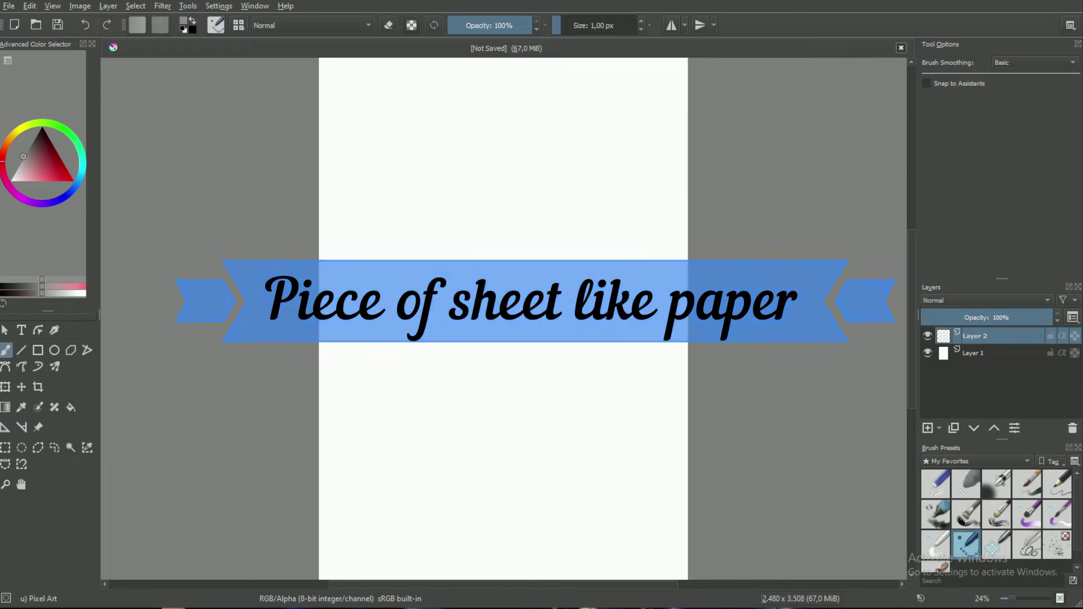
key(ctrl+t)
scroll(283, 344, down, 2)
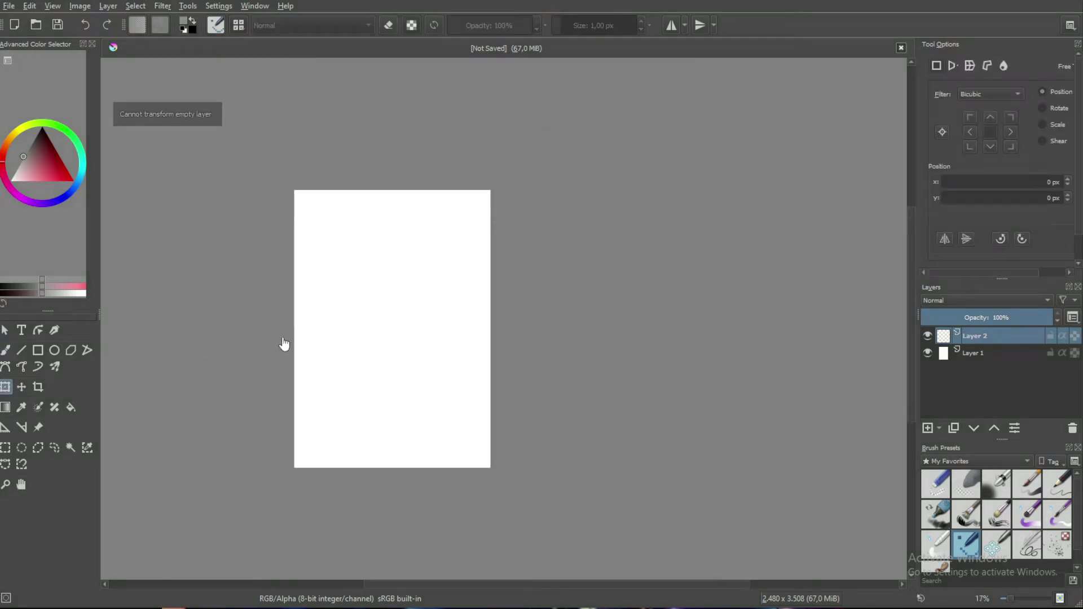
click(223, 343)
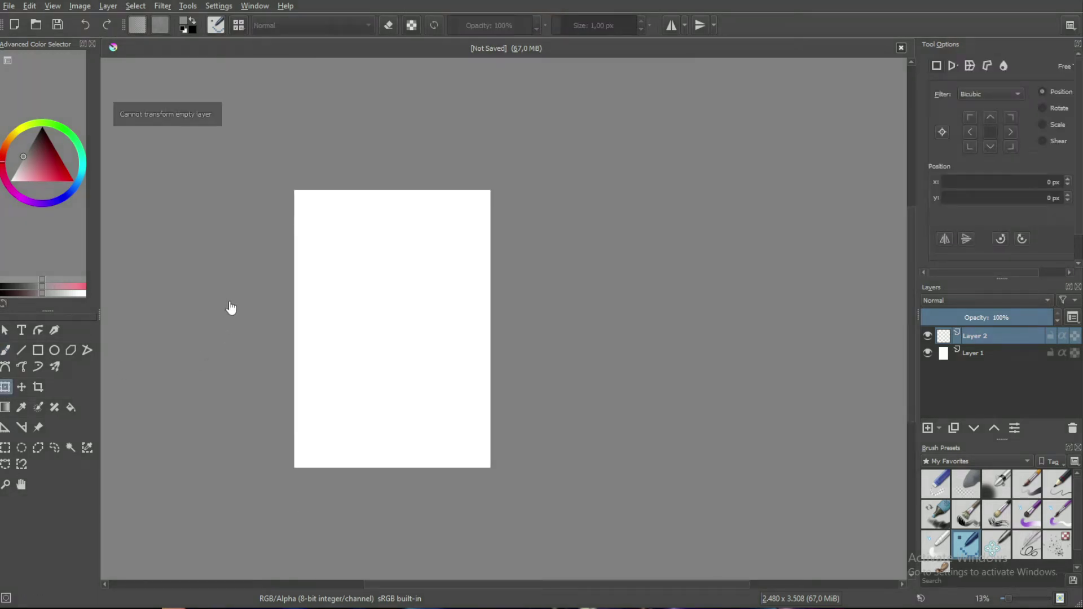
click(1011, 353)
mouse_move(218, 319)
mouse_down()
mouse_move(220, 271)
mouse_move(350, 181)
mouse_move(387, 185)
mouse_up()
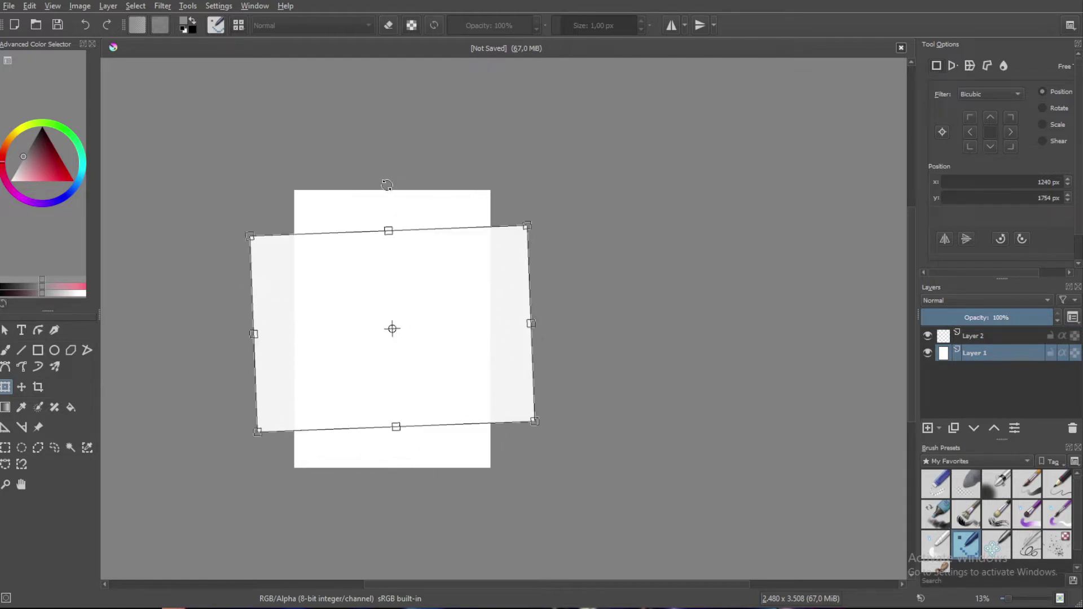
key(Escape)
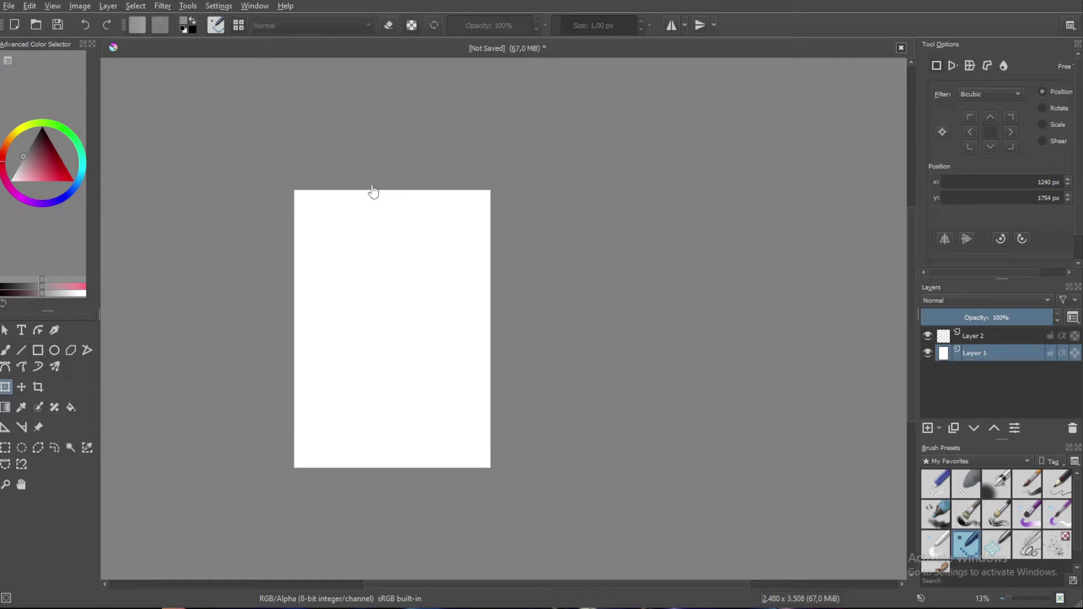
Rotate the whole image 90° to the right to give it a landscape format
click(80, 8)
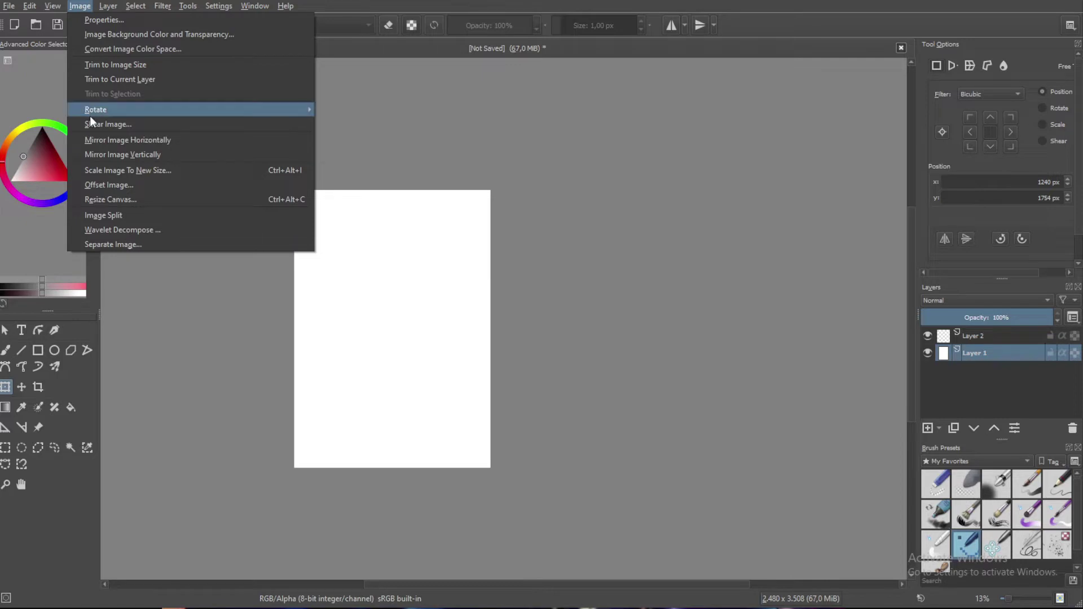
mouse_move(89, 117)
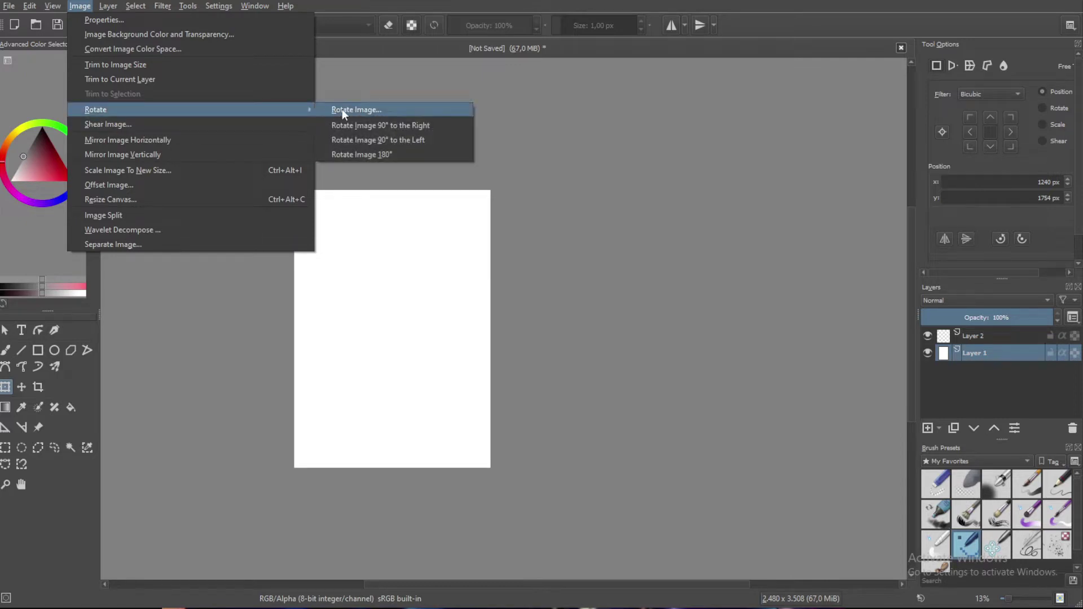
click(346, 124)
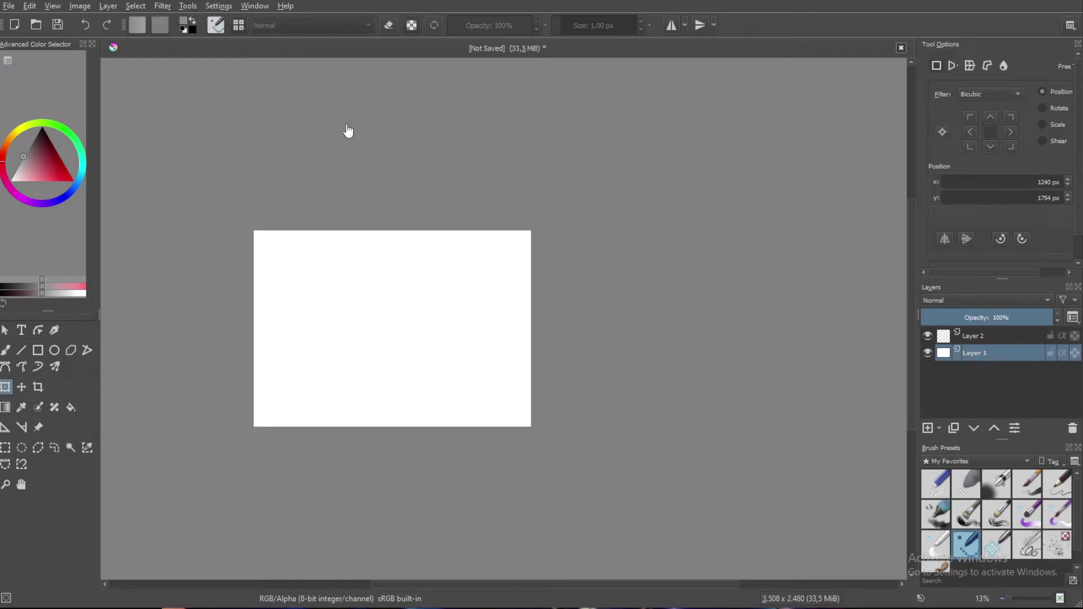
scroll(346, 300, up, 3)
scroll(329, 304, down, 1)
mouse_move(374, 245)
mouse_down()
mouse_move(398, 223)
mouse_move(355, 242)
mouse_move(369, 247)
mouse_up()
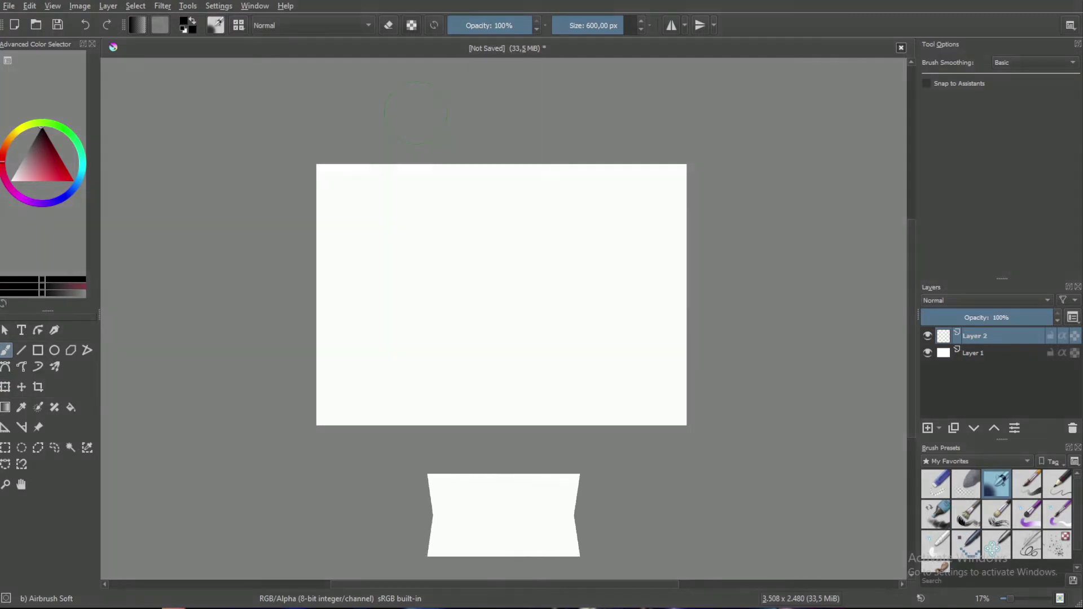
Rotate the canvas view by 15° in both directions several times and reset it to upright
key(6)
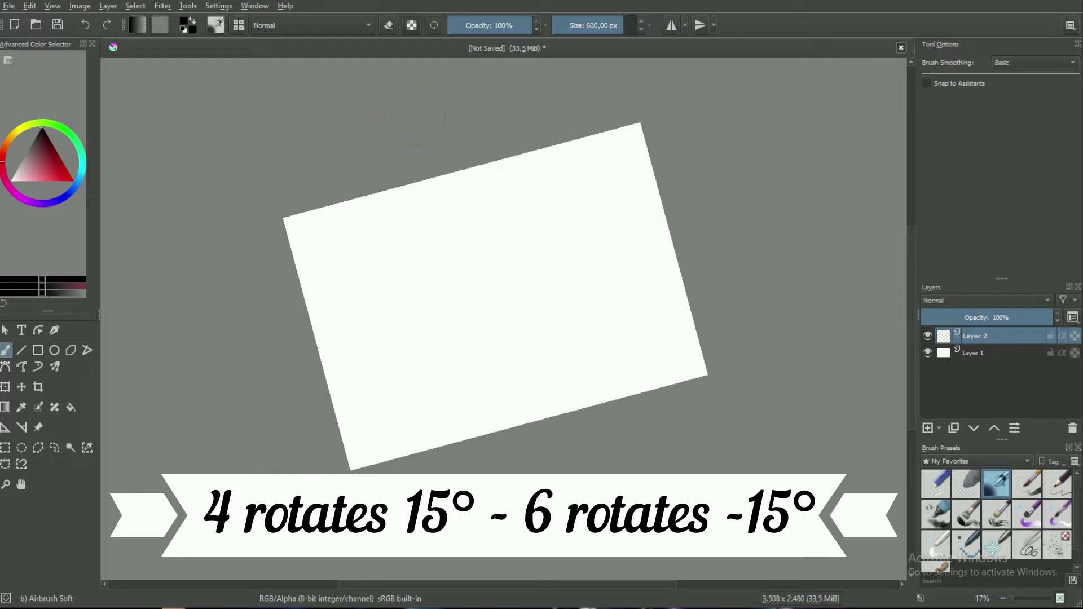
key(4)
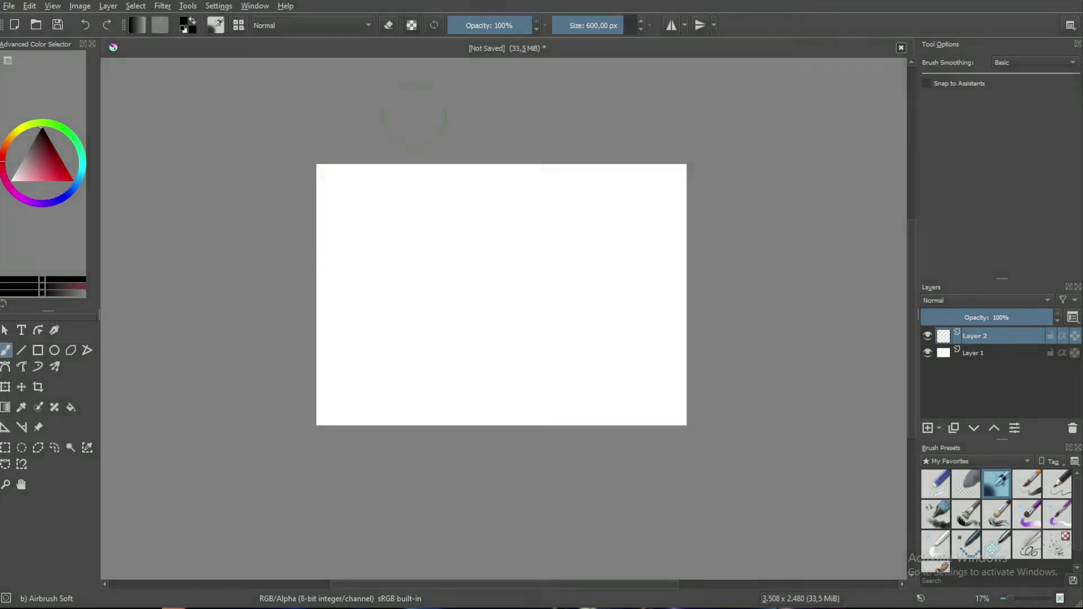
key(5)
key(6)
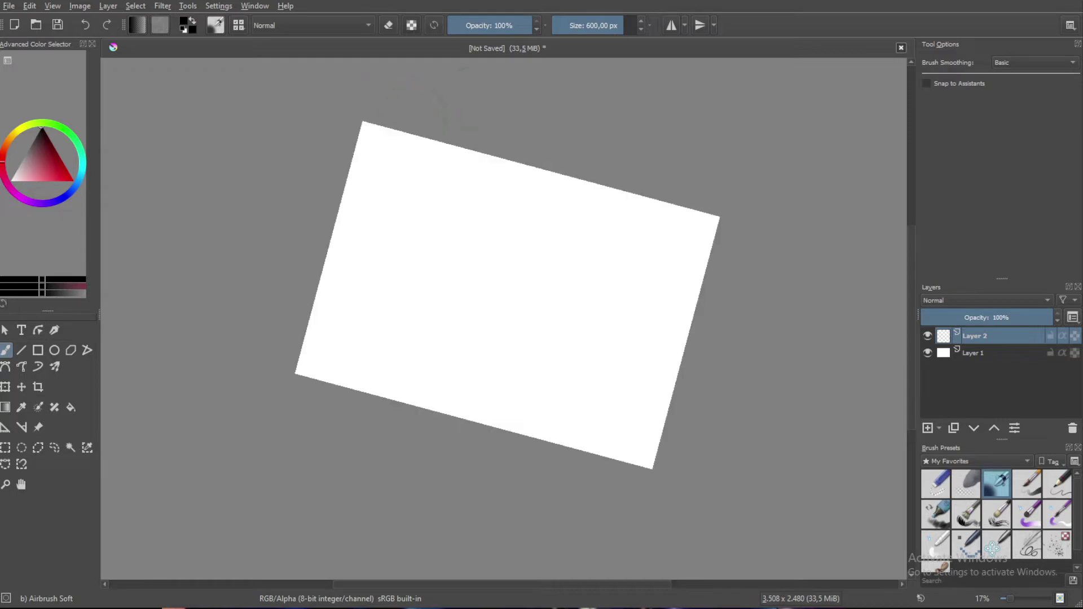
key(5)
key(4)
key(5)
key(6)
key(5)
key(6)
key(5)
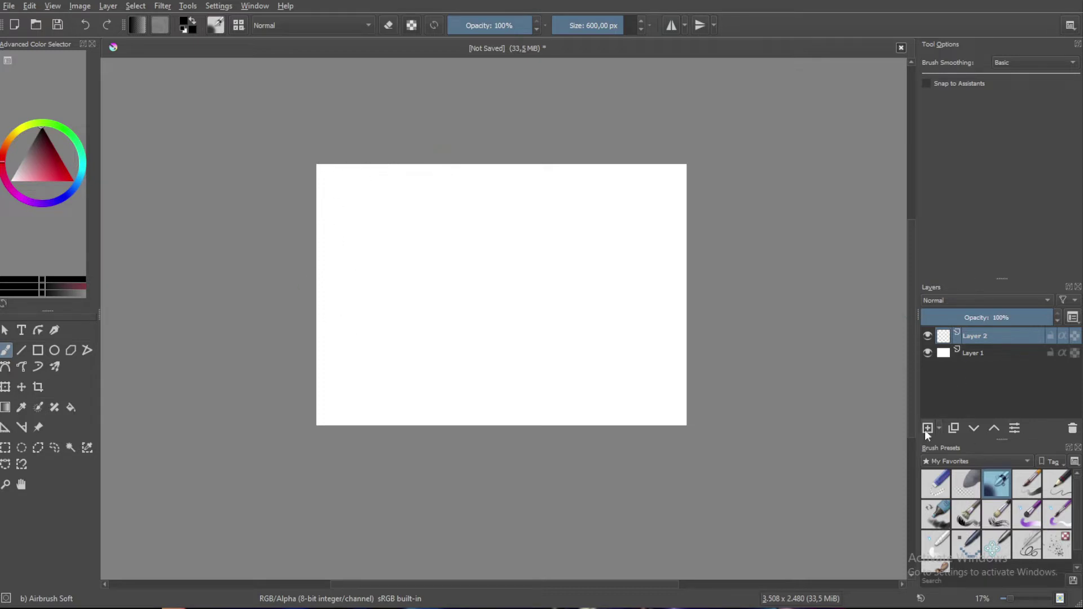
Choose the Pixel Art preset for the freehand brush and set the brush size to 10,37 px
mouse_move(946, 359)
key(ctrl+t)
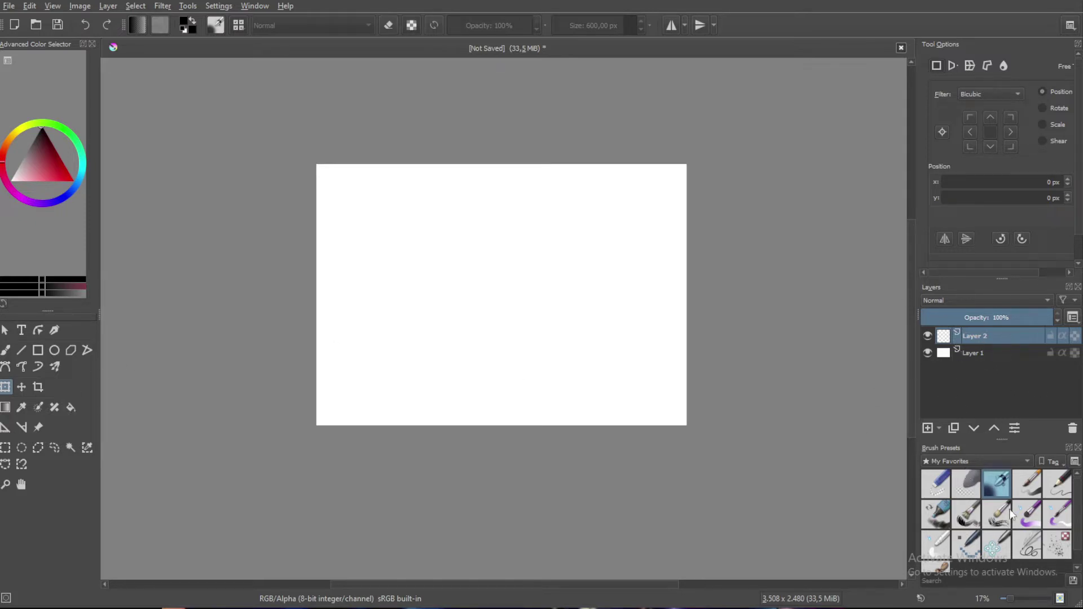
scroll(1006, 516, down, 1)
click(961, 461)
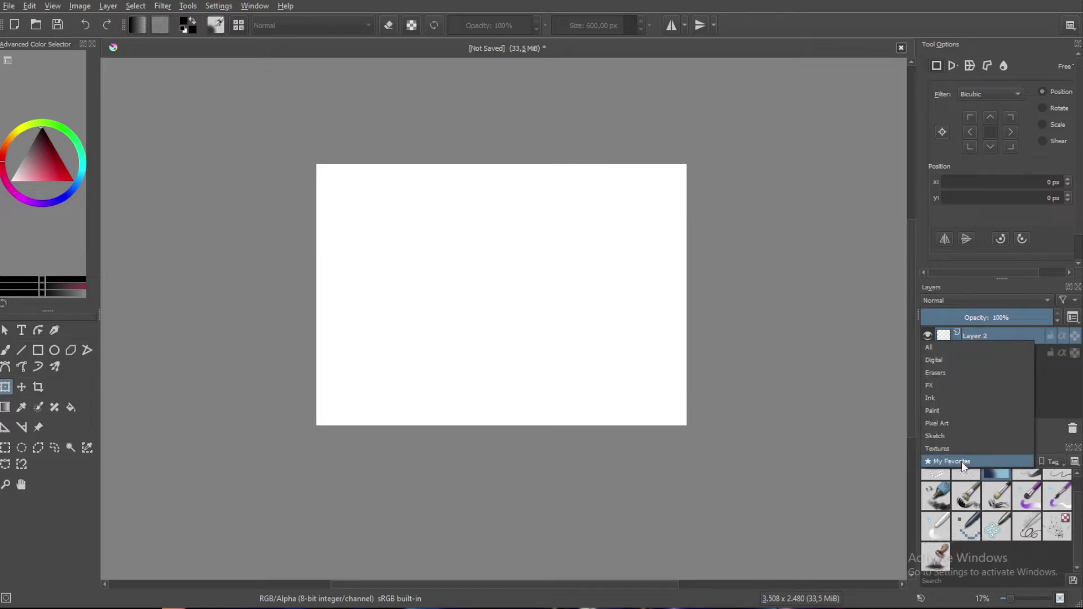
click(1028, 560)
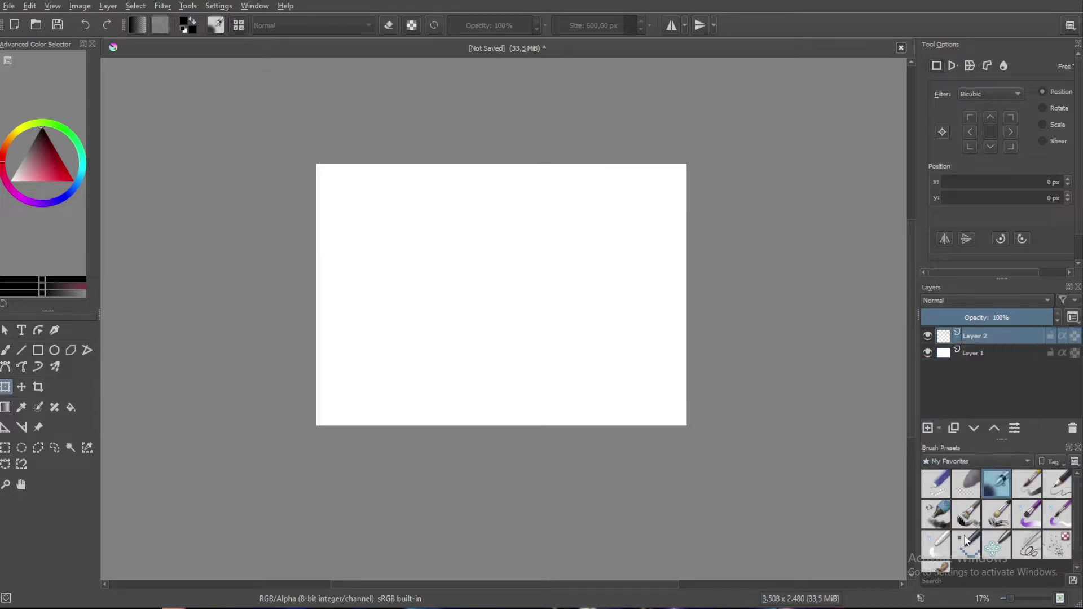
click(966, 543)
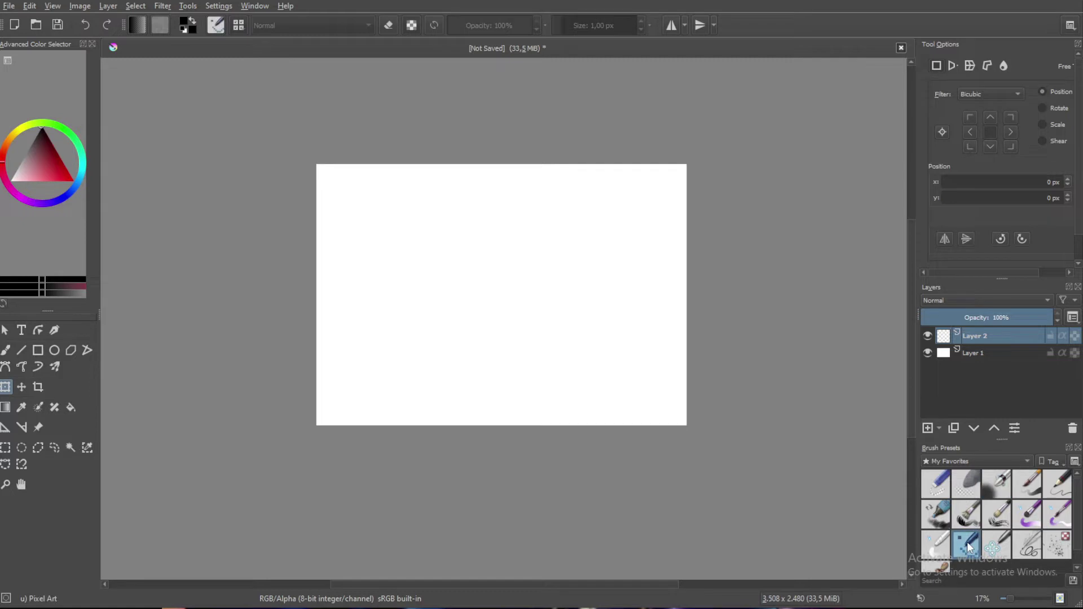
key(b)
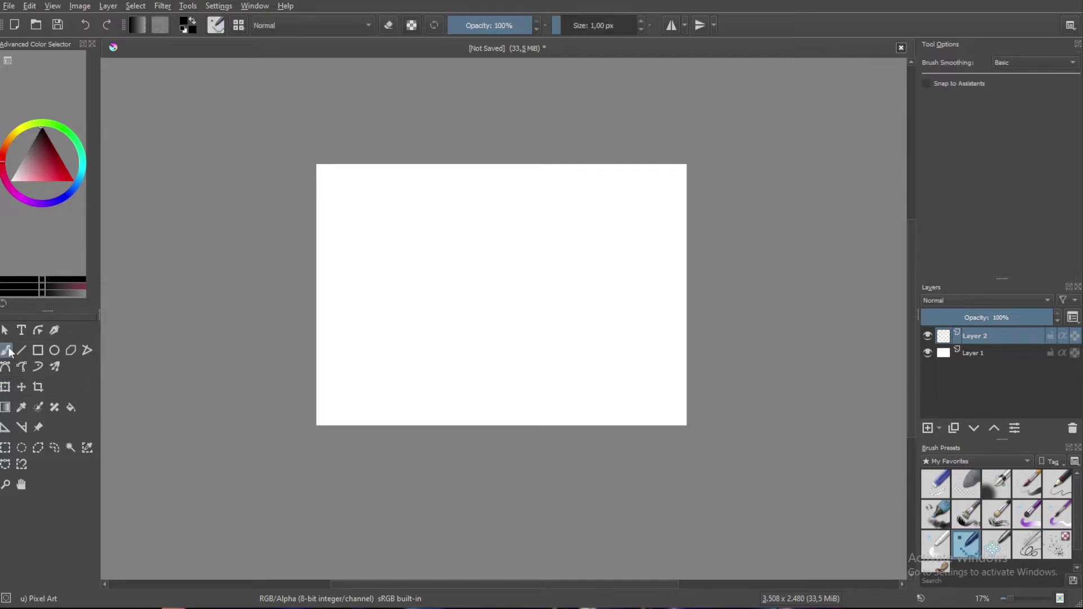
drag(563, 26, 570, 27)
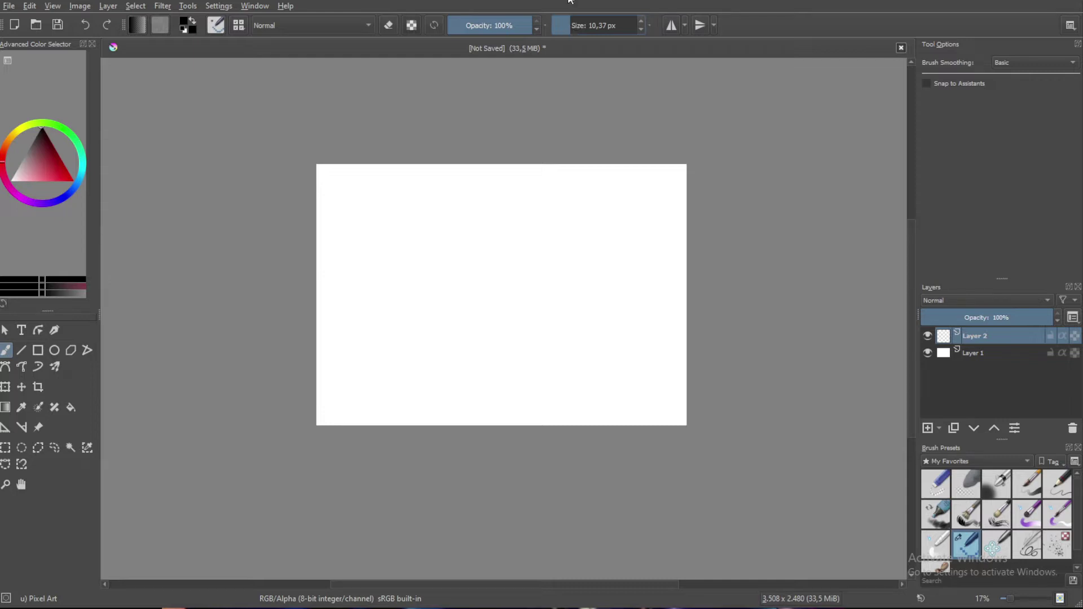
Paint a short, nearly vertical black test stroke on Layer 2 and undo it
scroll(825, 226, up, 2)
scroll(853, 213, up, 6)
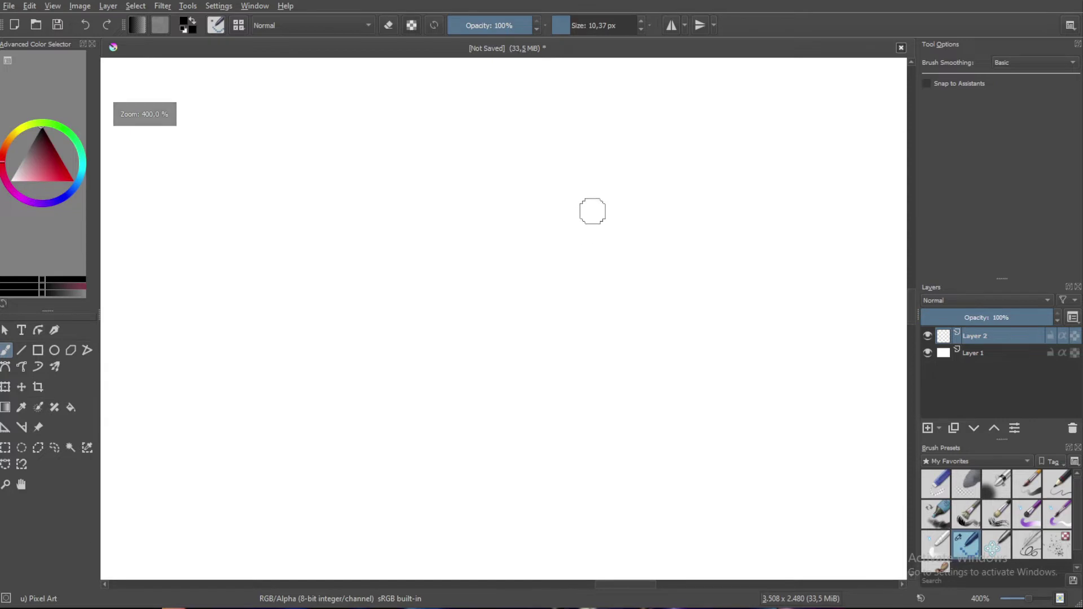
drag(592, 212, 586, 258)
scroll(607, 221, up, 3)
scroll(573, 189, up, 5)
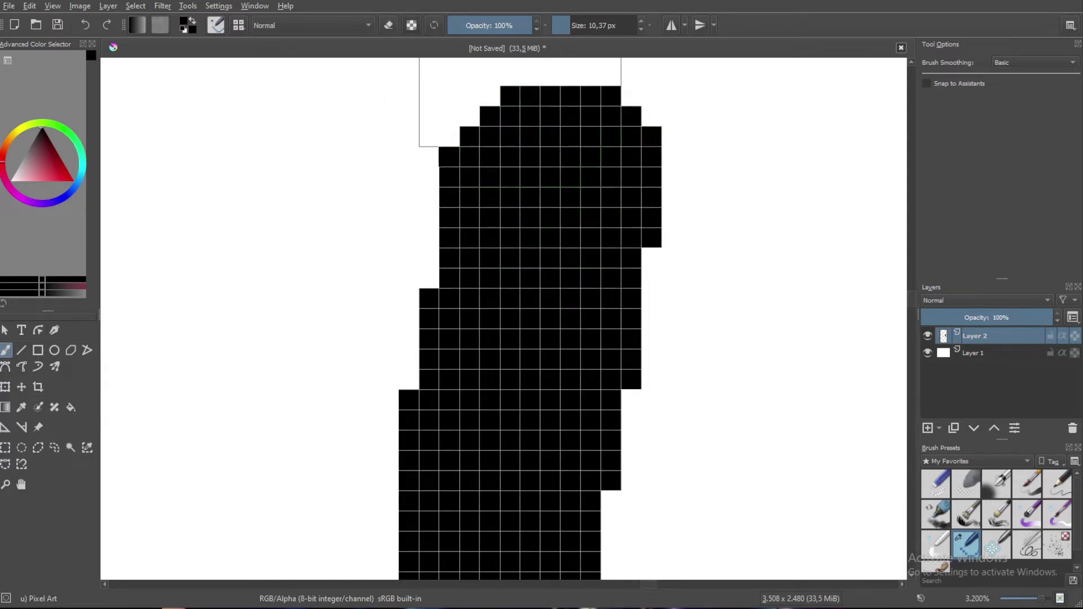
scroll(572, 236, down, 5)
scroll(571, 236, down, 7)
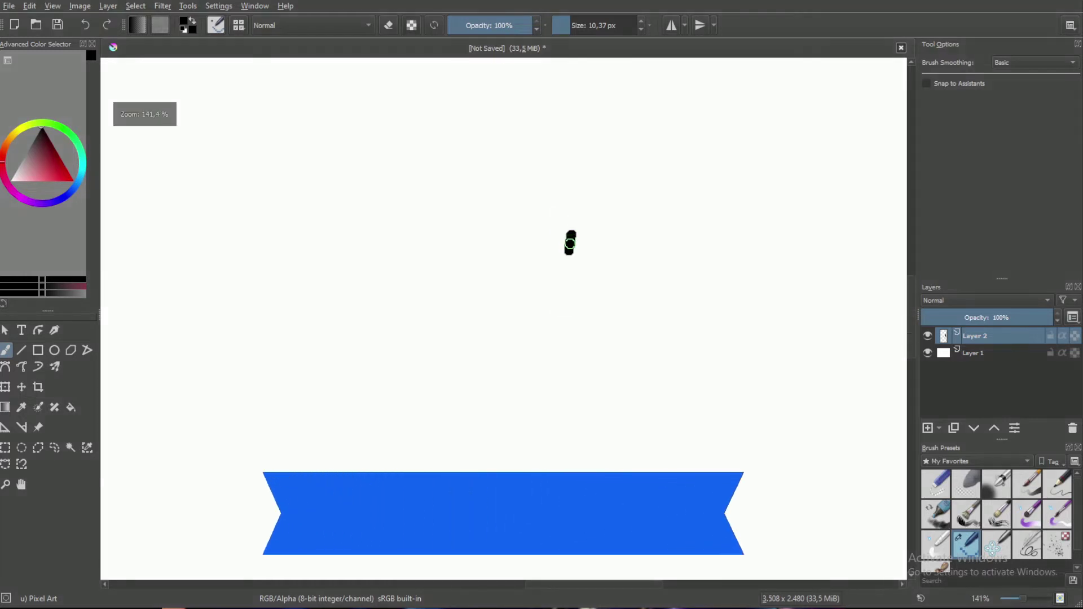
key(ctrl+z)
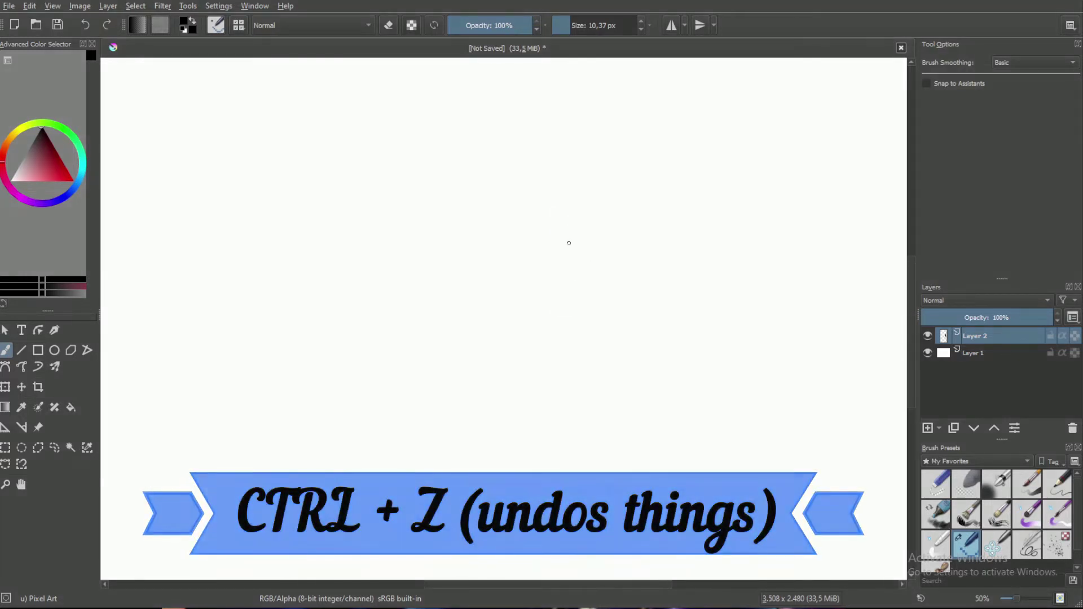
scroll(570, 245, down, 3)
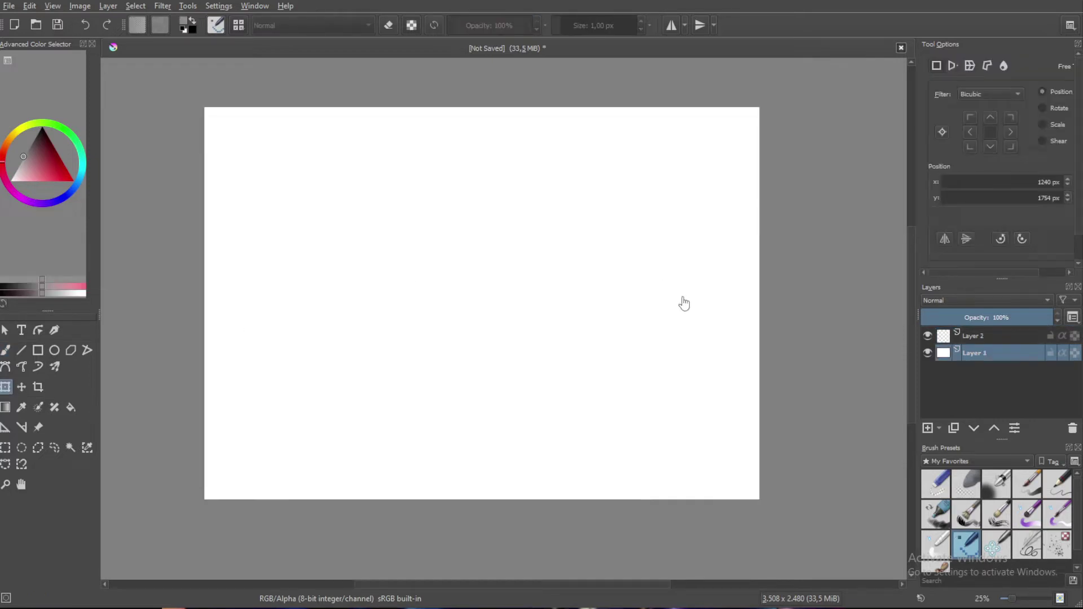
Add two new paint layers above Layer 2
click(988, 336)
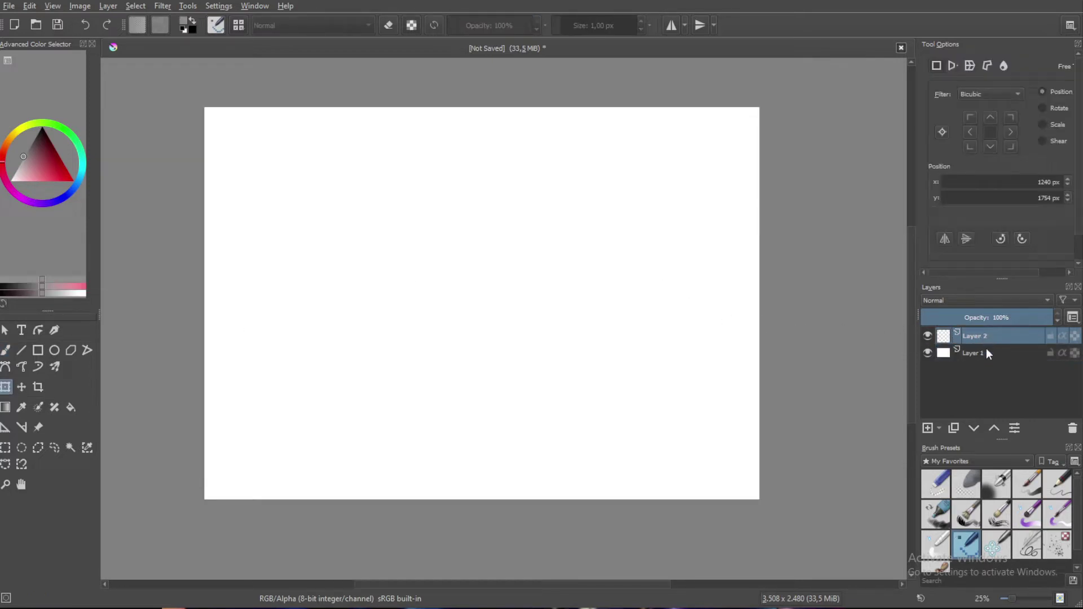
click(987, 352)
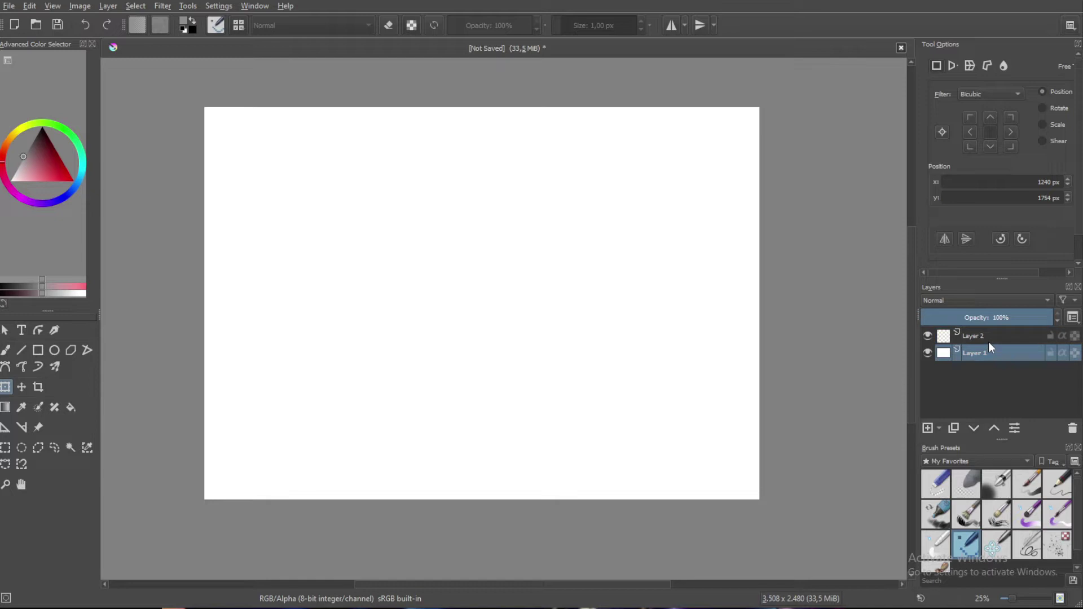
click(988, 338)
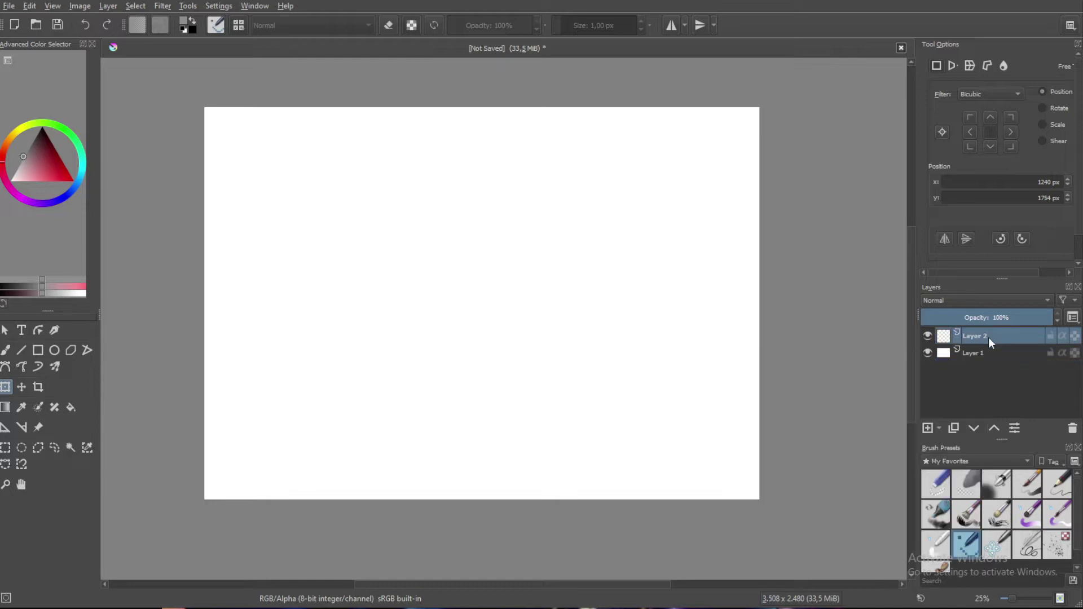
mouse_move(984, 341)
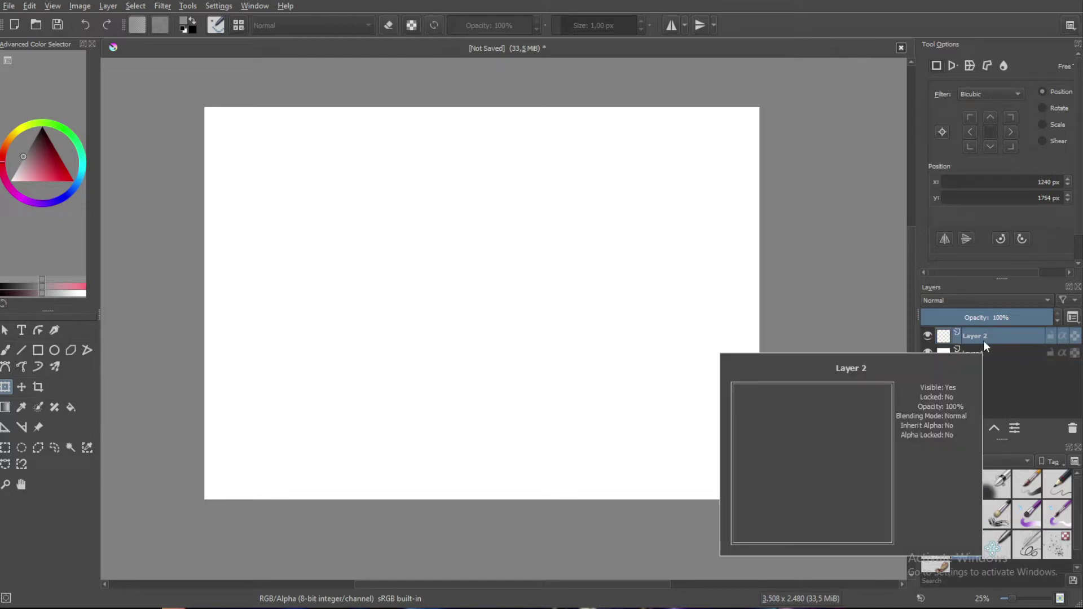
click(926, 428)
click(926, 428)
Rename Layer 2 as outlines and Layer 3 as color
click(978, 374)
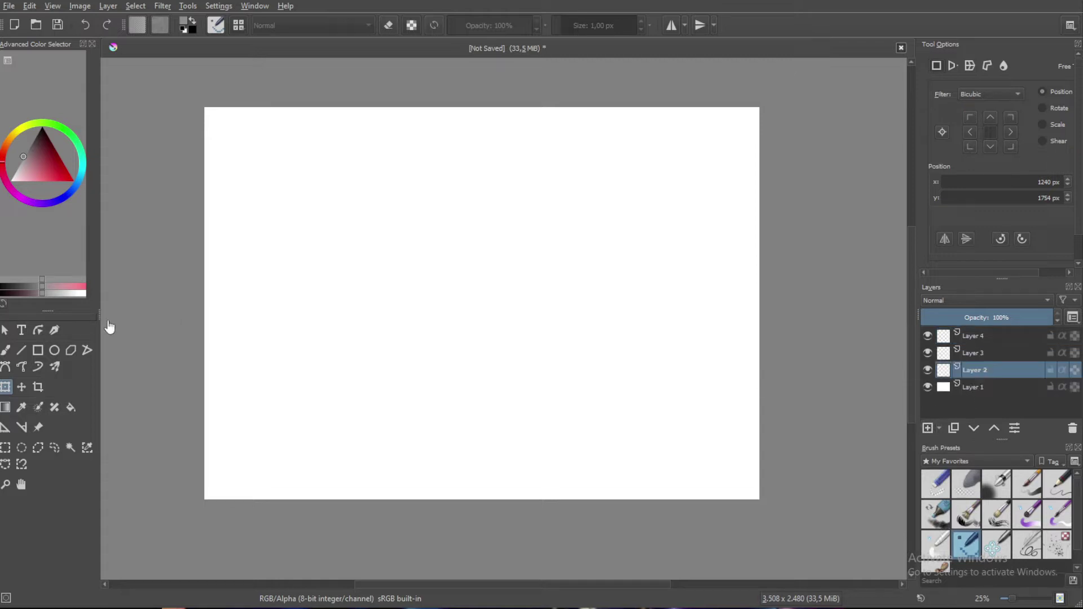
double_click(990, 371)
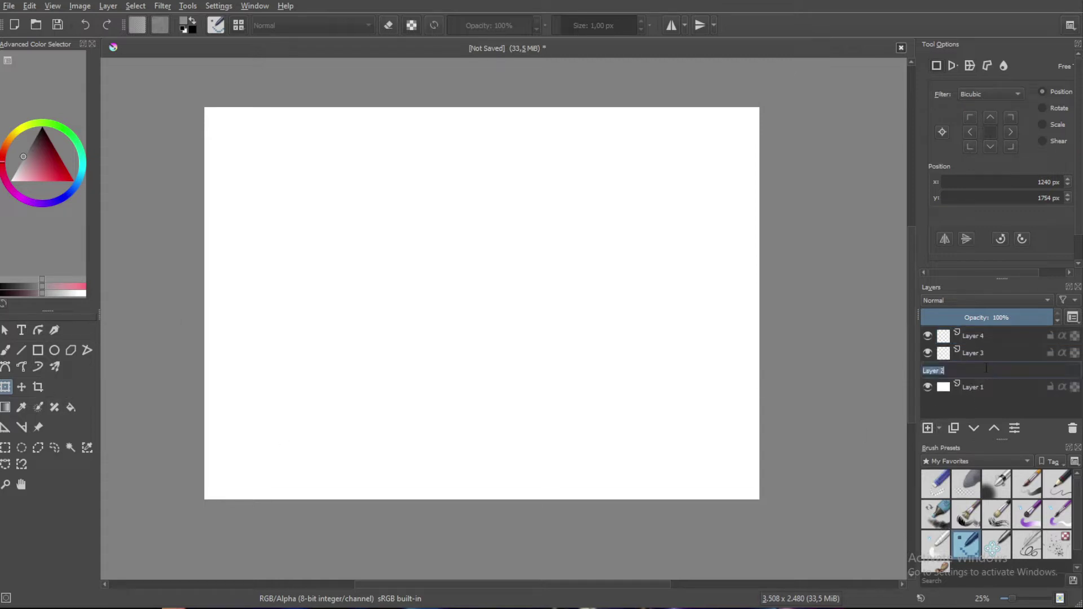
text(outlines)
key(Return)
double_click(988, 354)
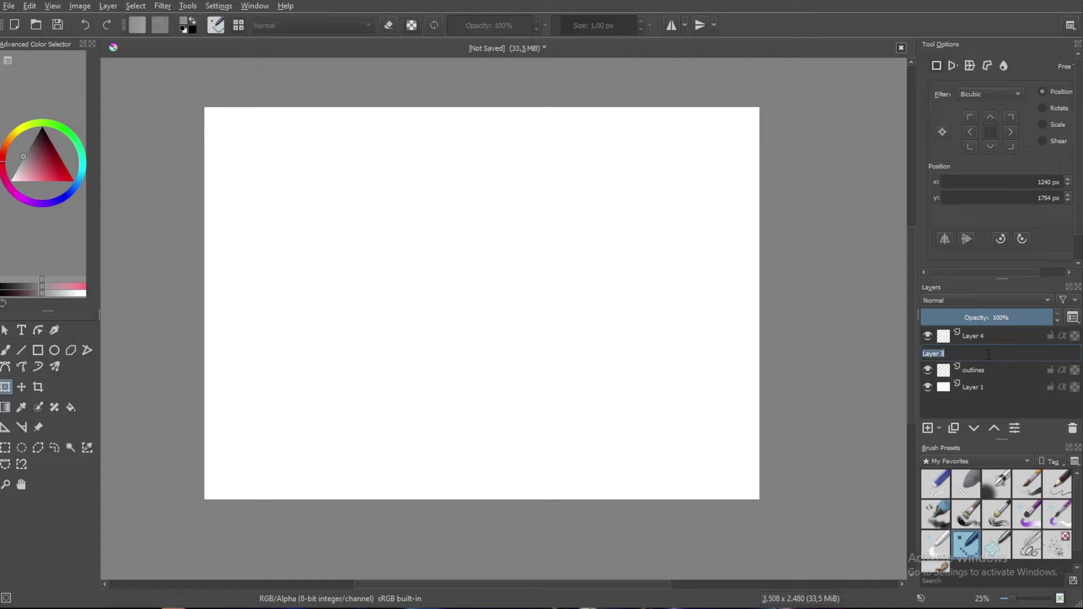
text(color)
key(Return)
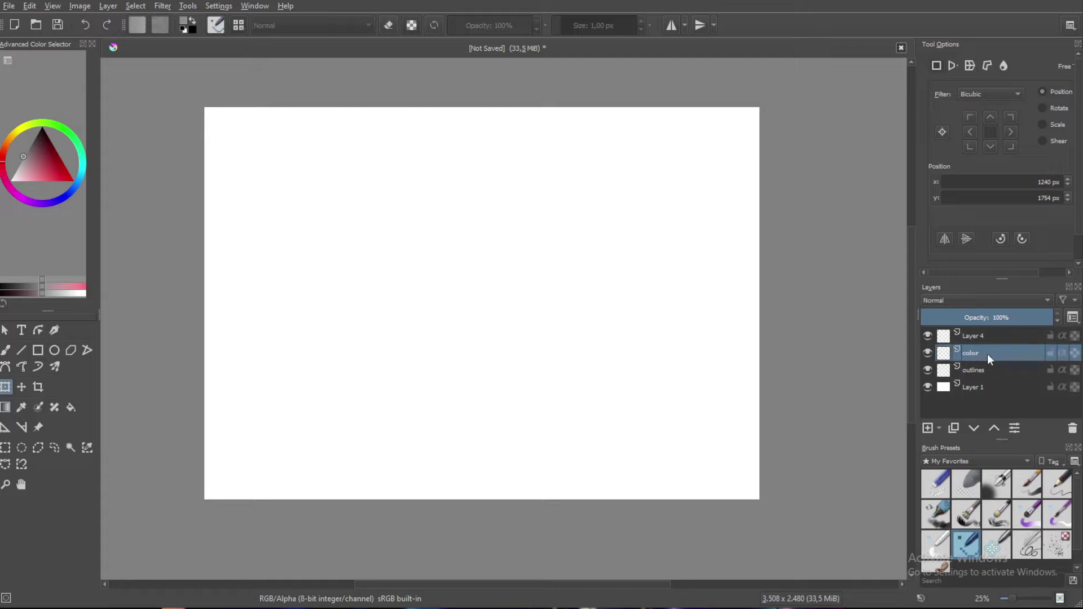
Rename Layer 4 as shading/lighting and make the outlines layer active
double_click(982, 336)
text(shadi)
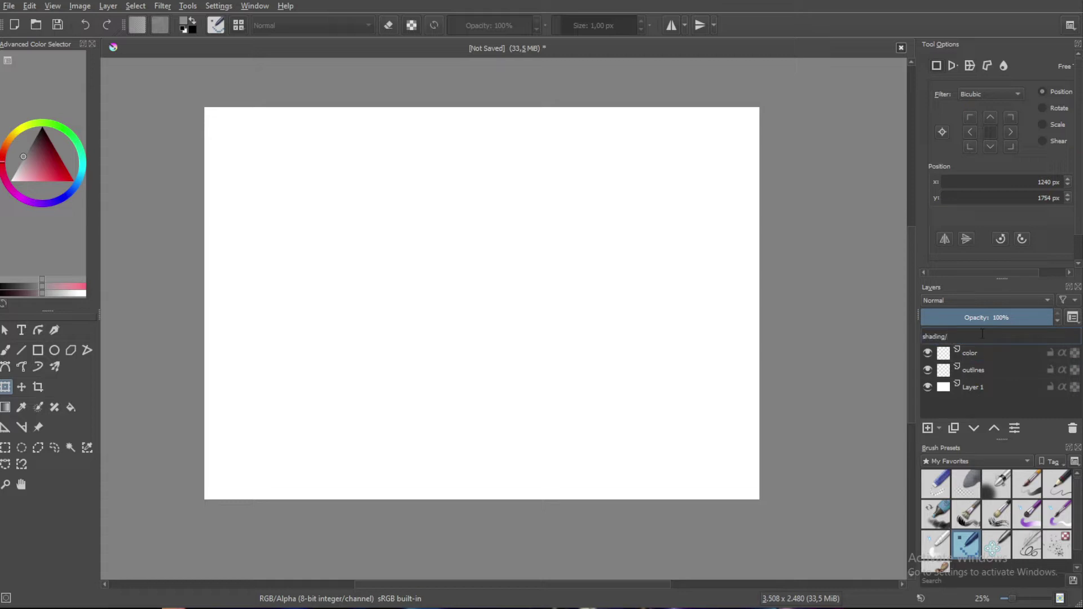
text(ng)
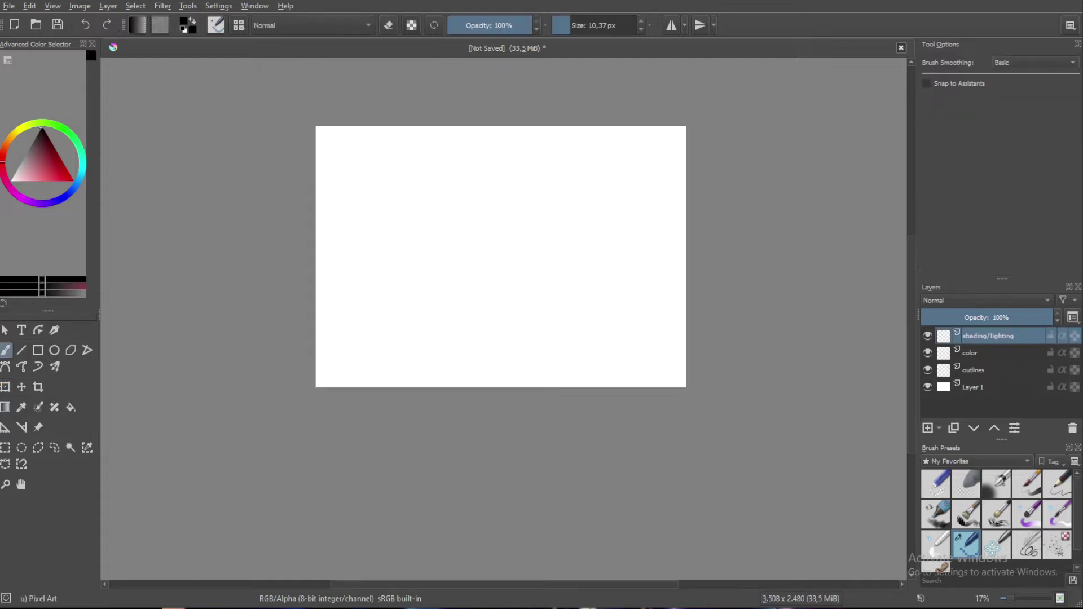
click(986, 372)
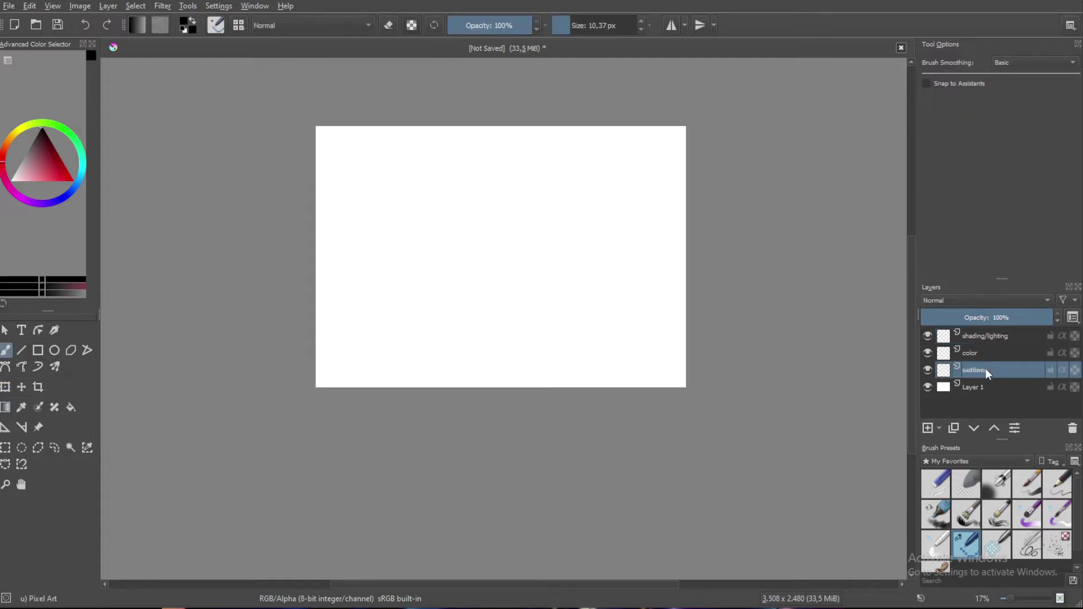
Draw an unfilled black square outline about 1050 px wide in the middle of the outlines layer with the Rectangle tool
click(37, 350)
scroll(475, 243, up, 2)
drag(428, 194, 642, 411)
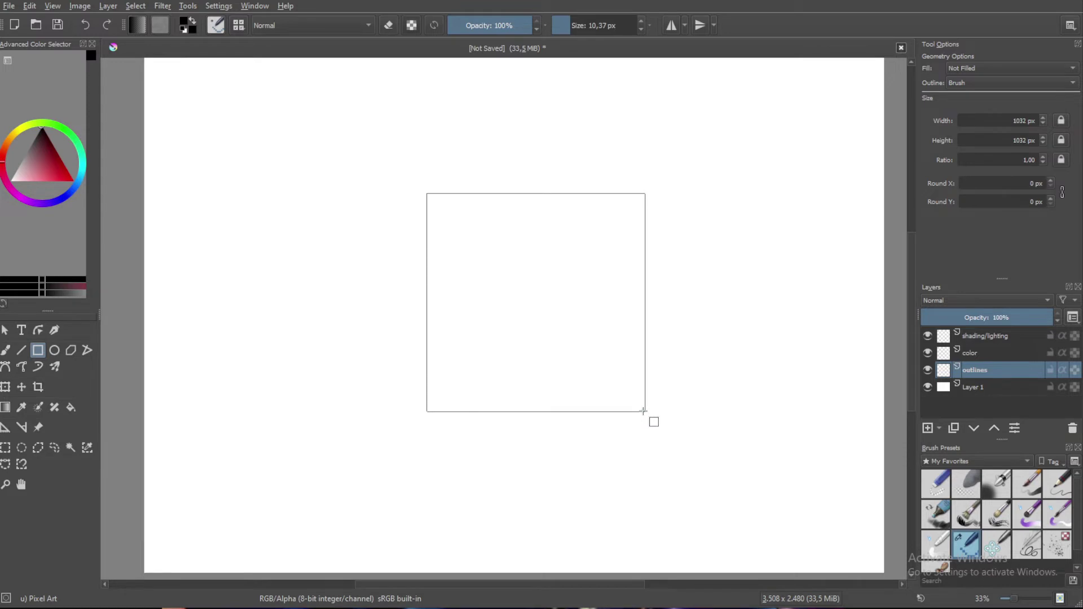
mouse_move(641, 411)
mouse_down()
mouse_move(615, 414)
mouse_move(688, 415)
mouse_move(656, 415)
mouse_move(659, 424)
mouse_move(626, 415)
mouse_up()
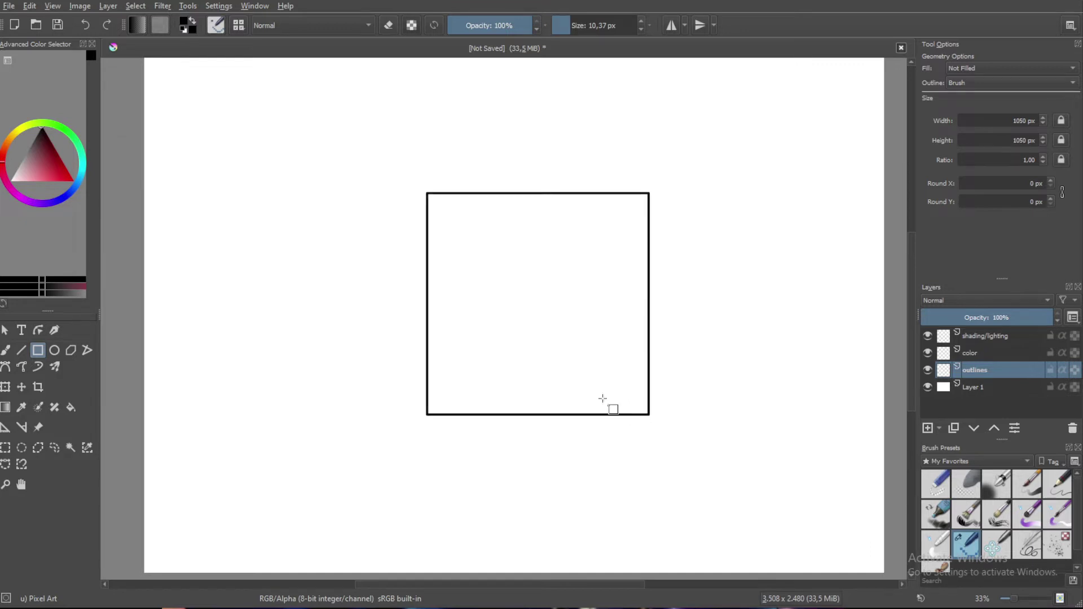
Make a rectangular selection of about 1050 by 1065 px around the drawn square
scroll(536, 309, down, 5)
scroll(549, 303, up, 4)
scroll(520, 270, up, 1)
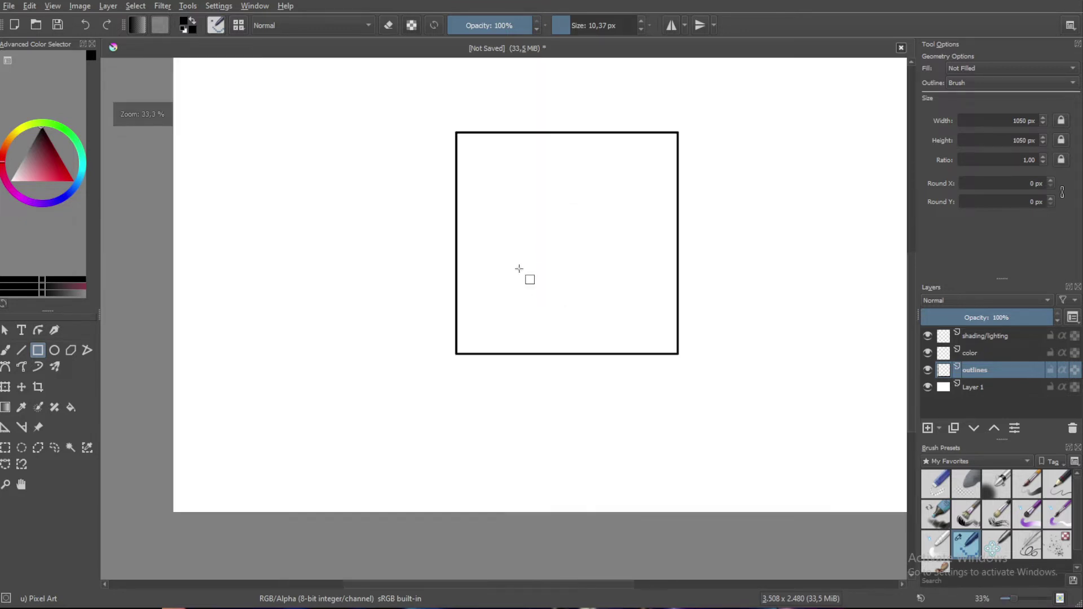
click(5, 449)
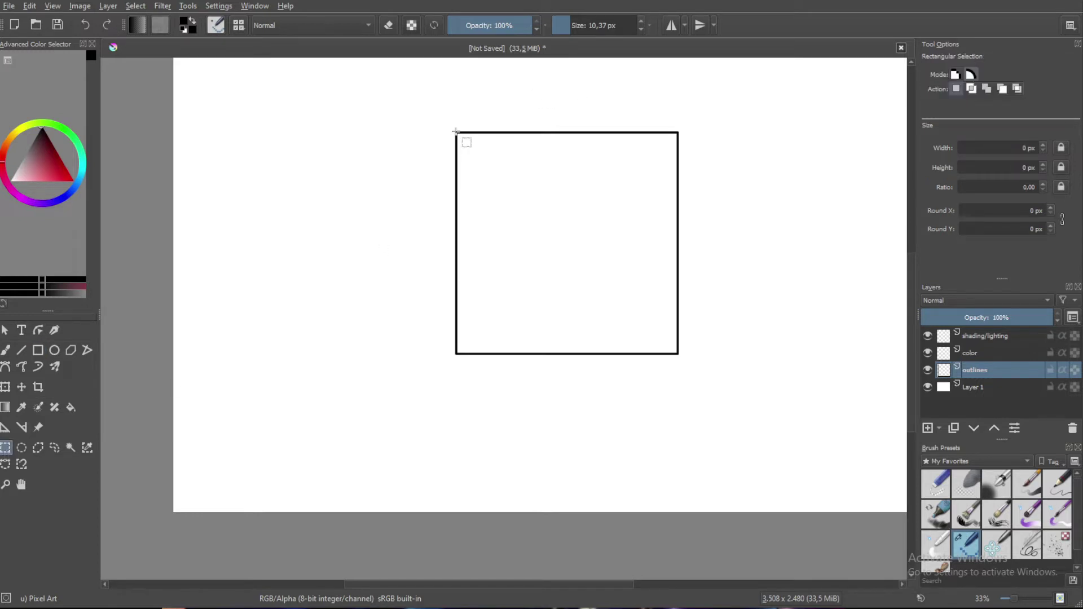
drag(471, 143, 678, 354)
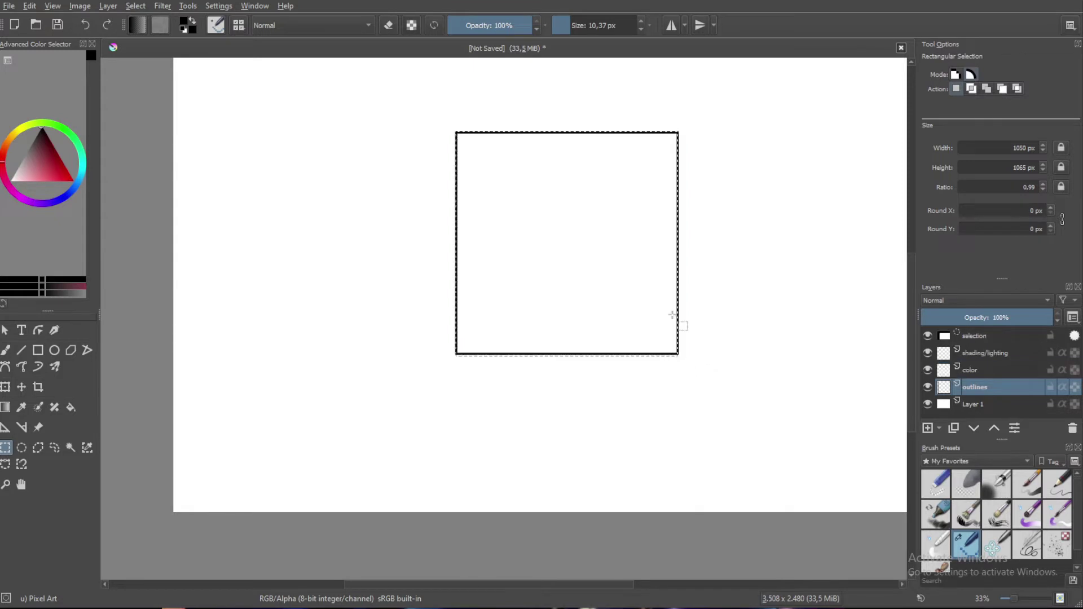
Subtract a rectangular strip about 1107 by 114 px below the square from the selection so it meets the bottom outline
scroll(682, 318, up, 5)
scroll(674, 333, down, 3)
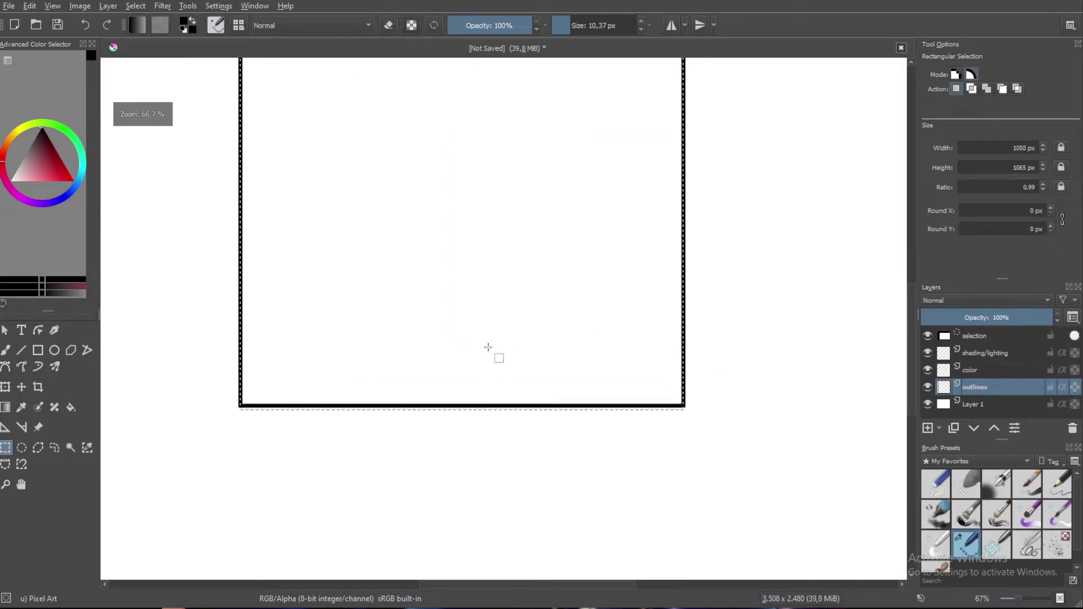
scroll(440, 428, up, 4)
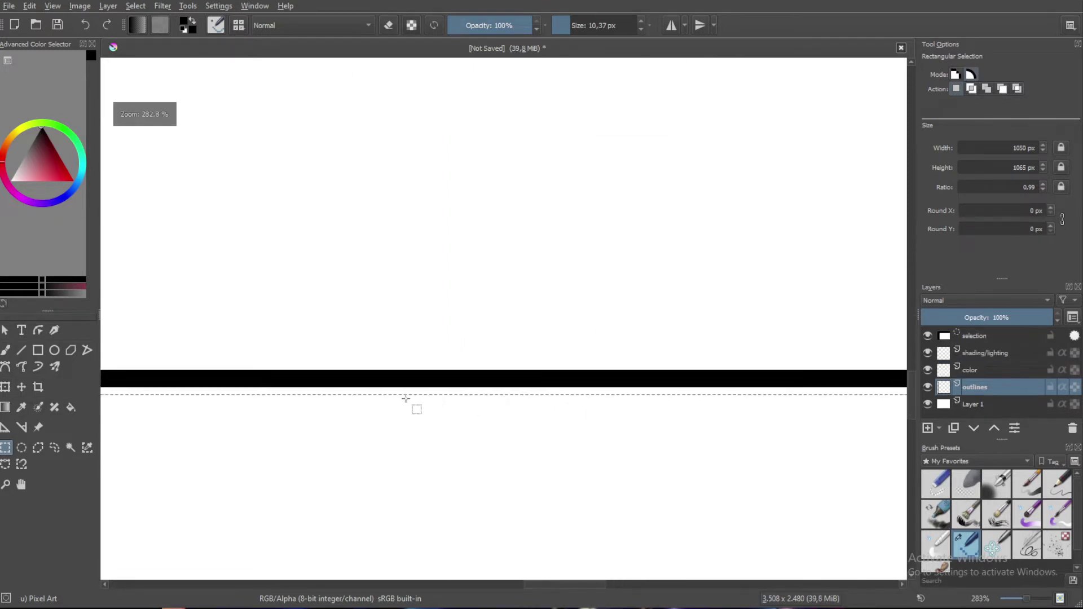
scroll(418, 380, down, 3)
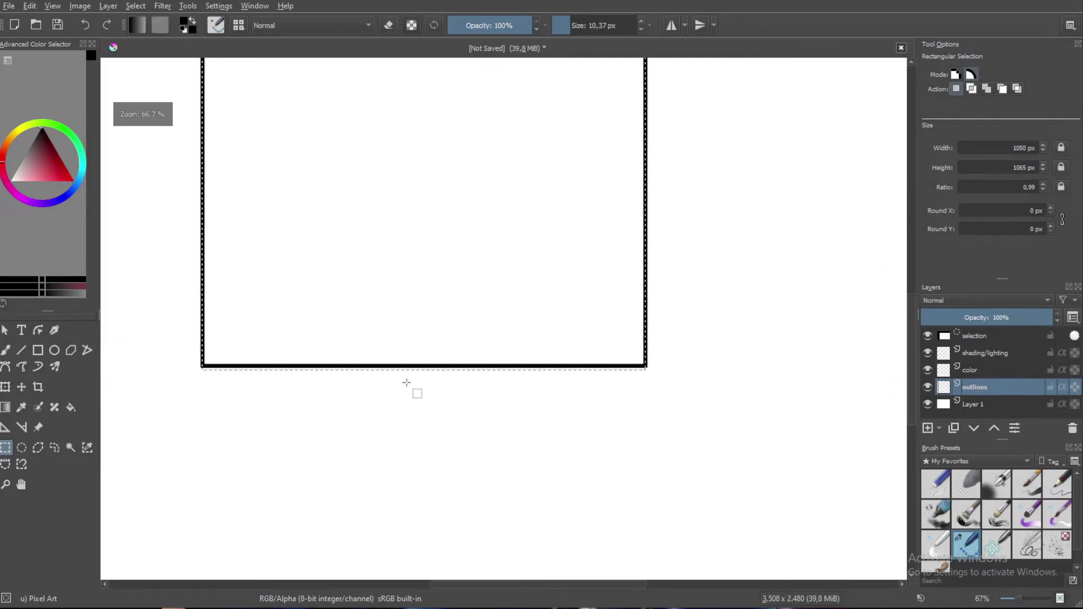
drag(406, 381, 417, 368)
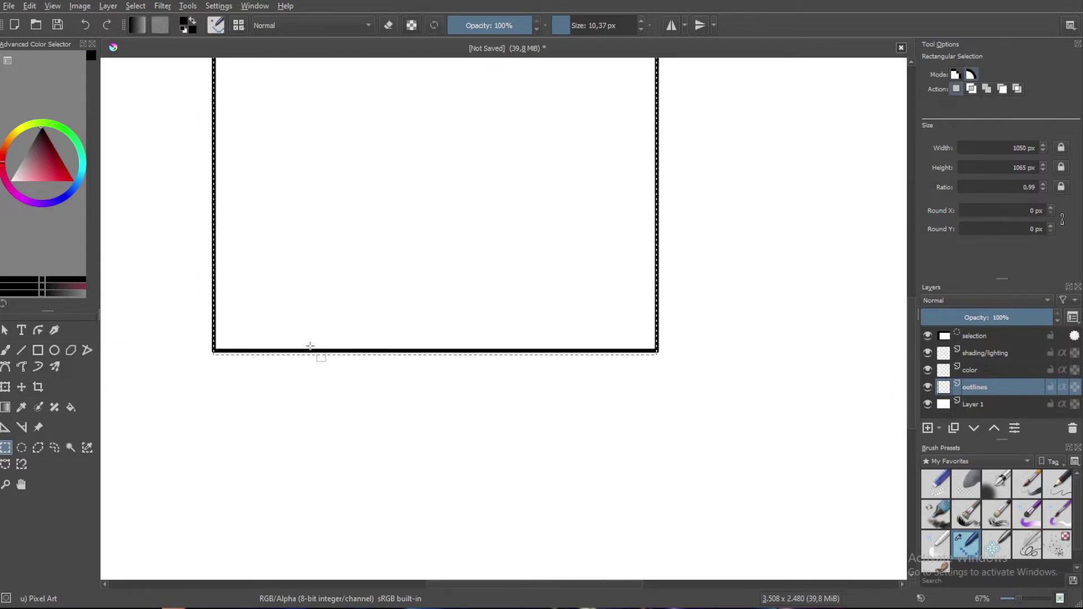
scroll(286, 335, down, 1)
scroll(270, 333, up, 2)
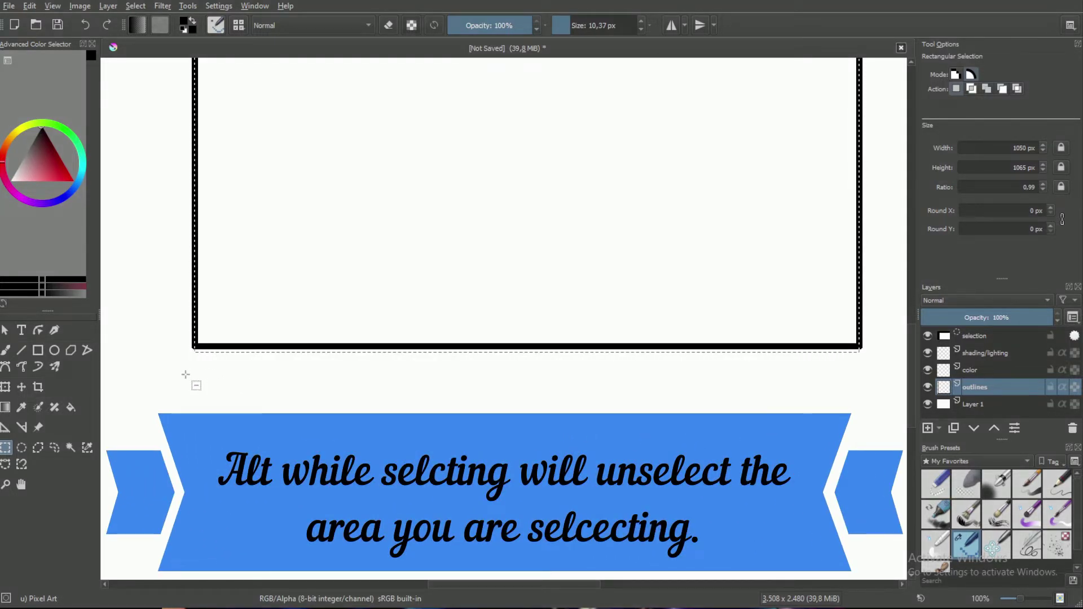
drag(179, 418, 880, 346)
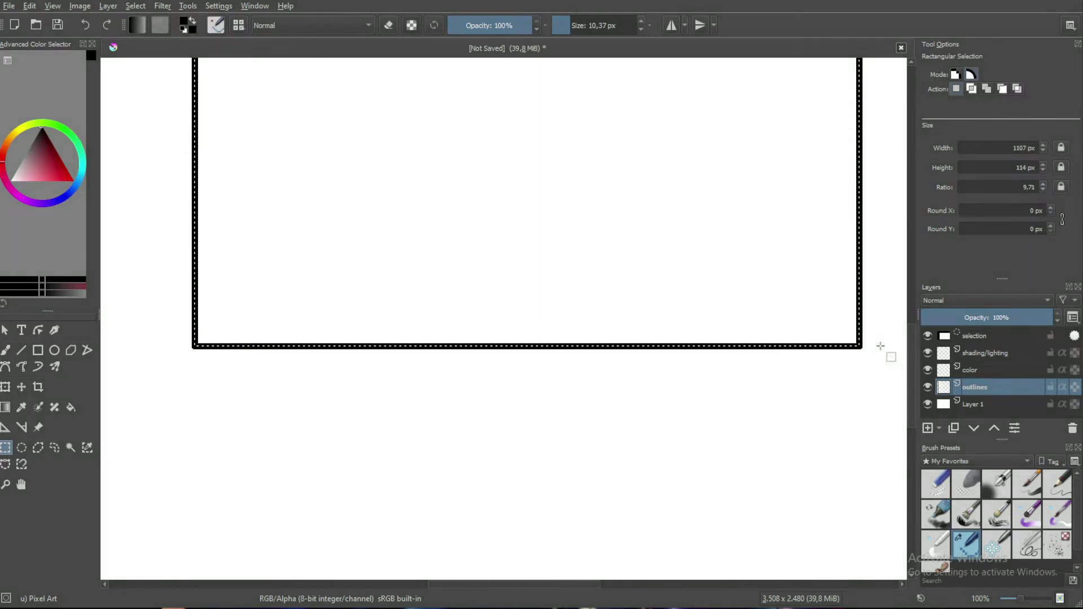
Subtract an ellipse about 179 by 225 px at the square's lower-left corner and a polygon across its bottom edge from the selection
click(26, 445)
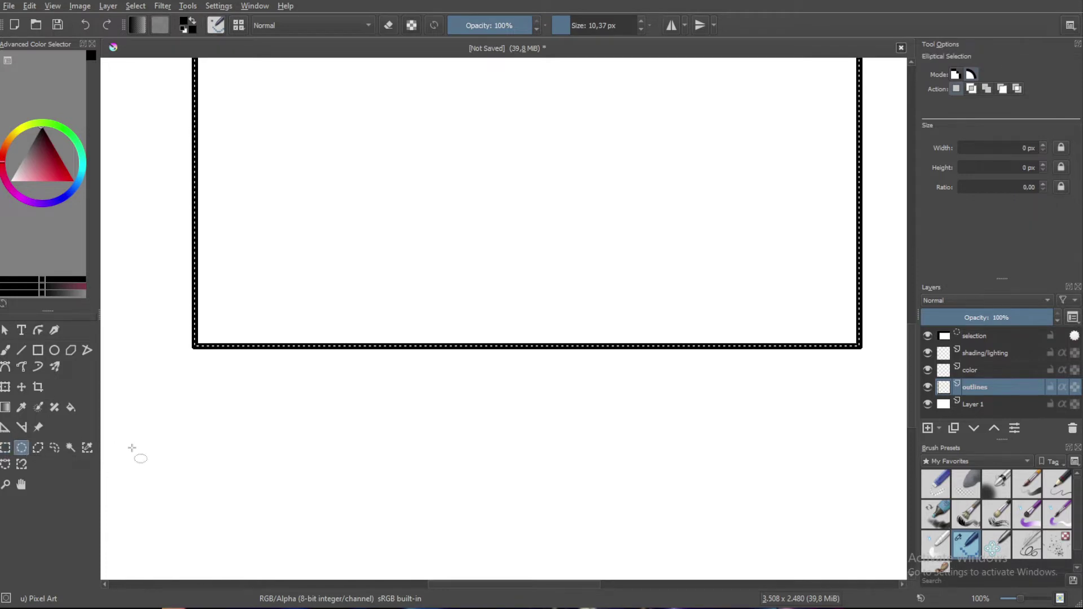
drag(160, 423, 274, 283)
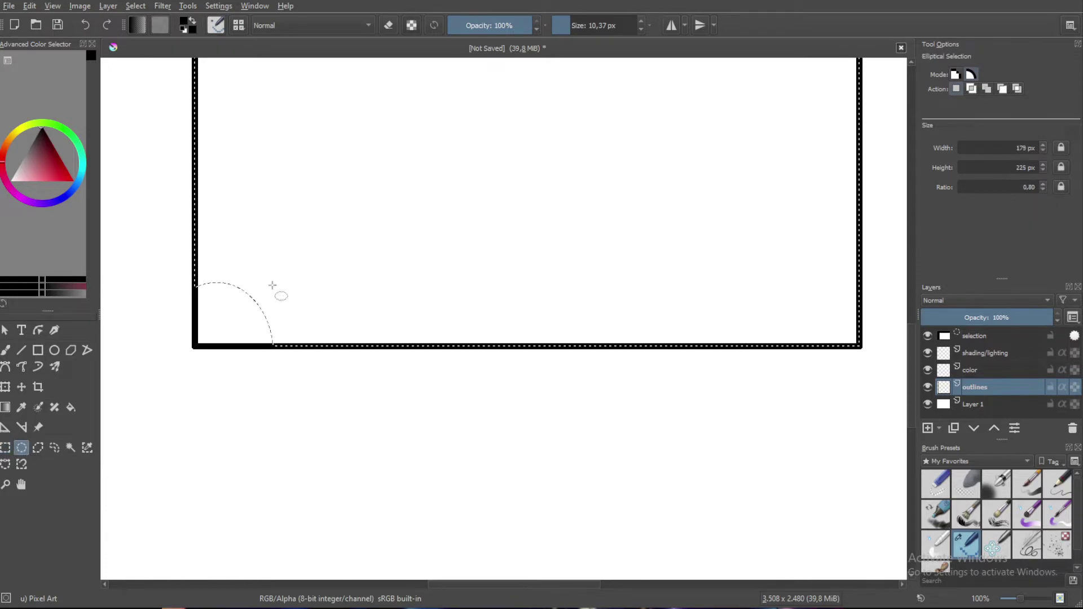
click(37, 448)
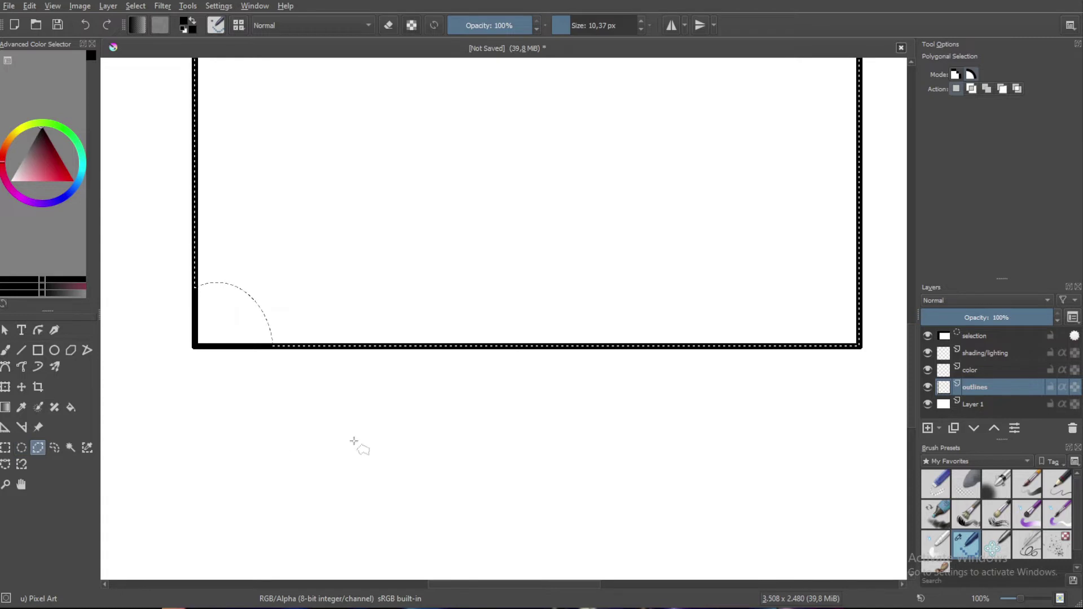
click(468, 380)
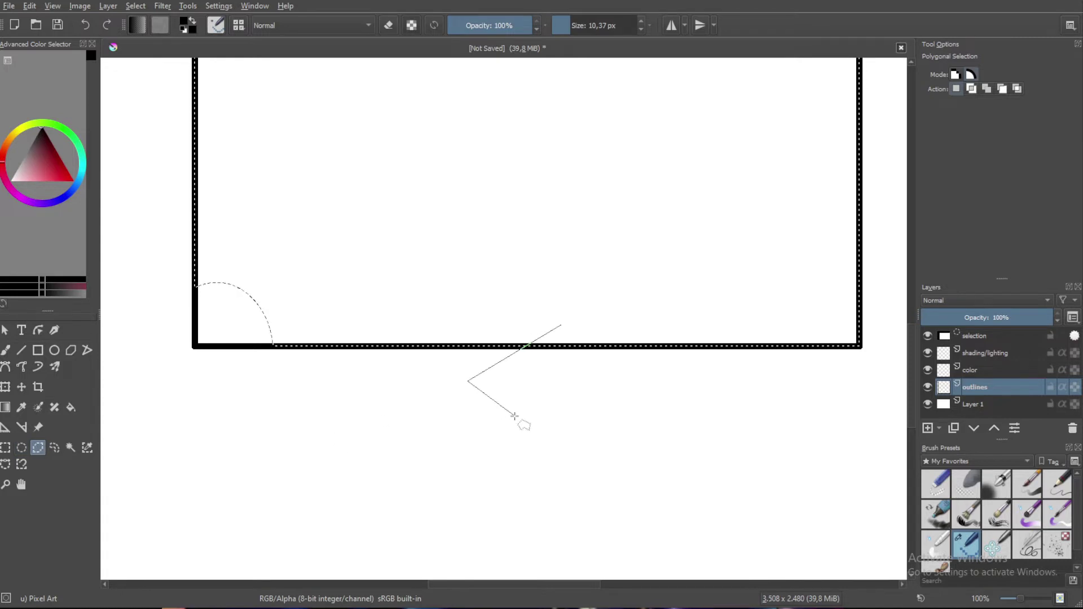
click(618, 427)
click(695, 359)
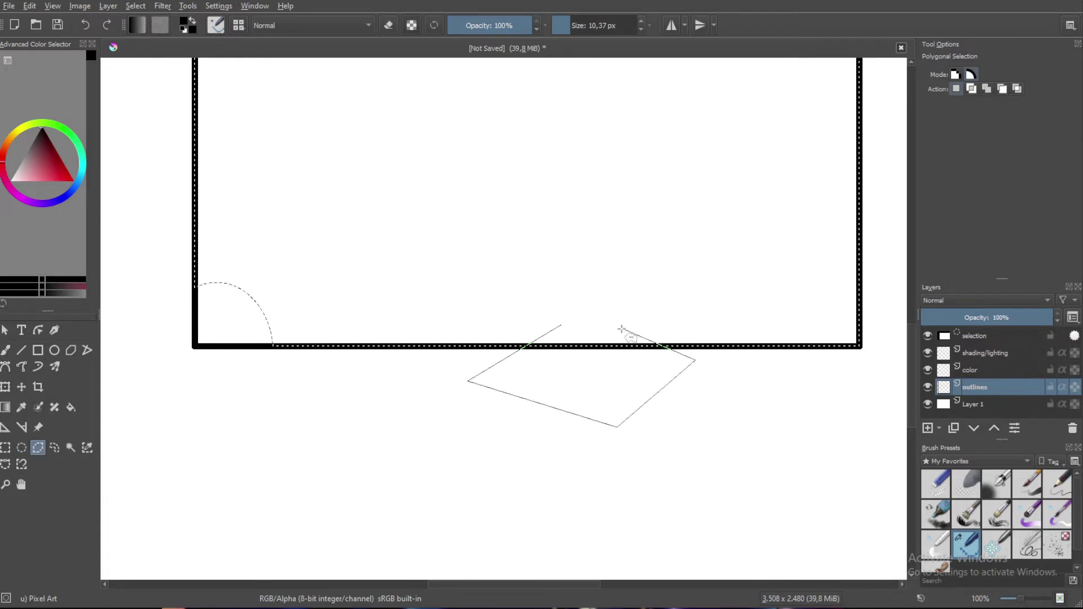
double_click(561, 326)
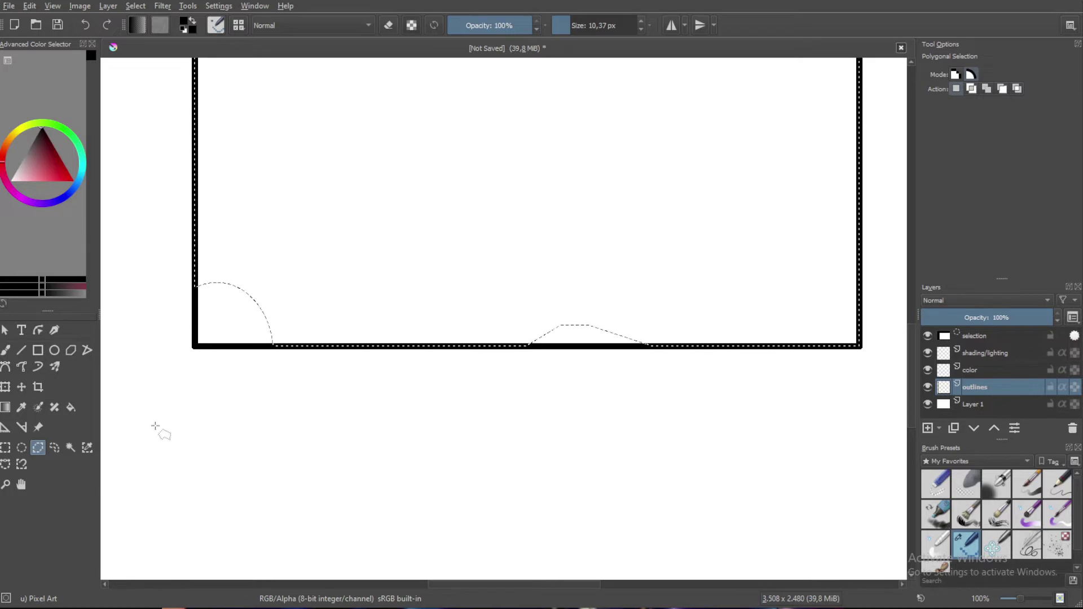
Subtract a freehand outlined area from the selection's bottom edge and undo the latest selection cuts
click(54, 448)
mouse_move(378, 404)
mouse_down()
mouse_move(491, 273)
mouse_move(485, 435)
mouse_up()
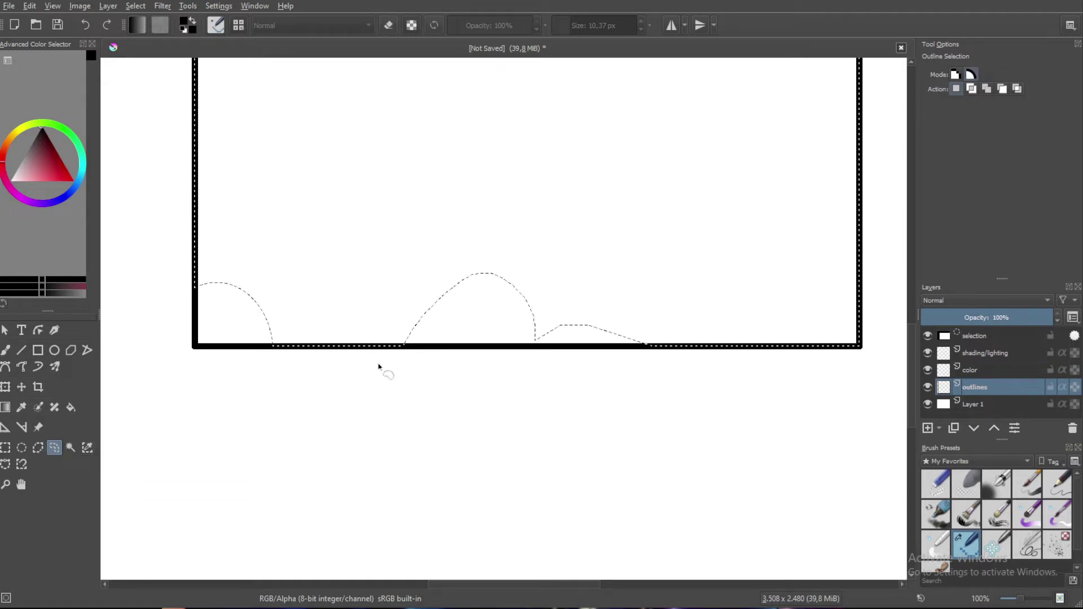
click(82, 30)
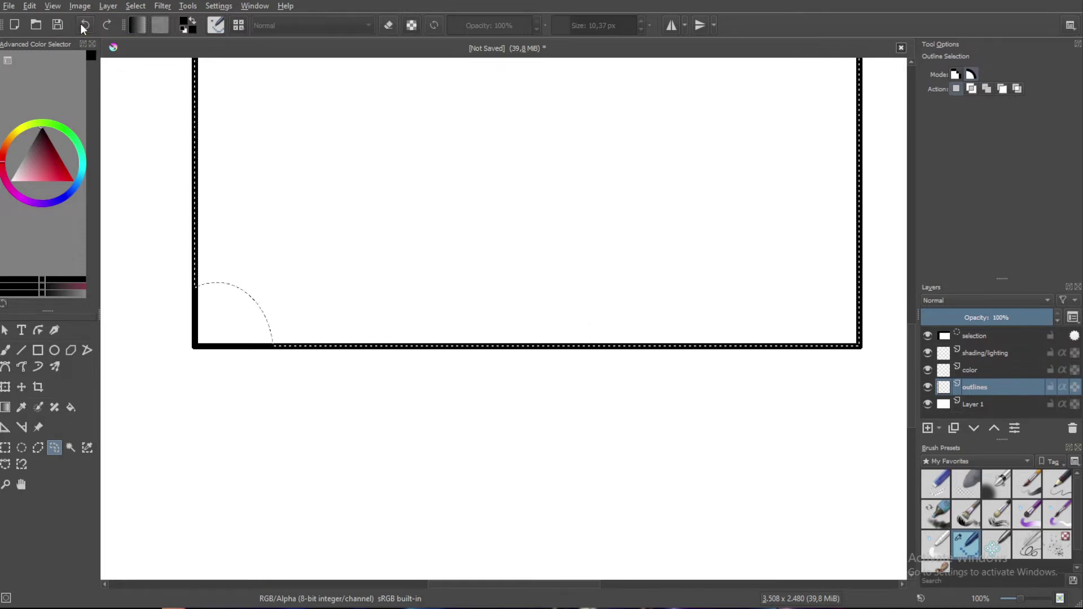
Clear the rectangular selection around the square
scroll(386, 327, down, 3)
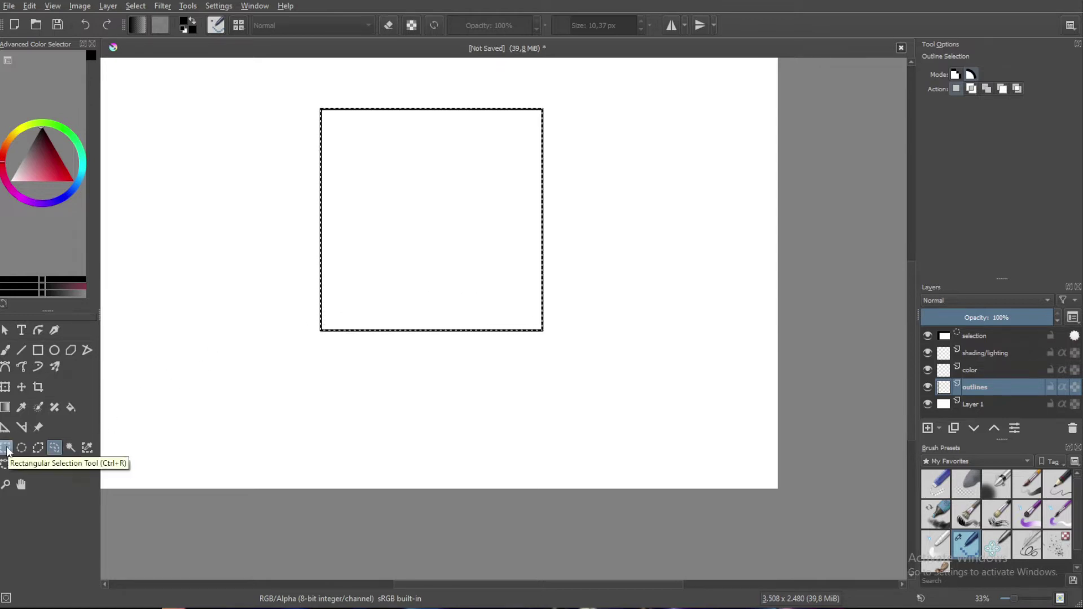
click(5, 448)
click(342, 295)
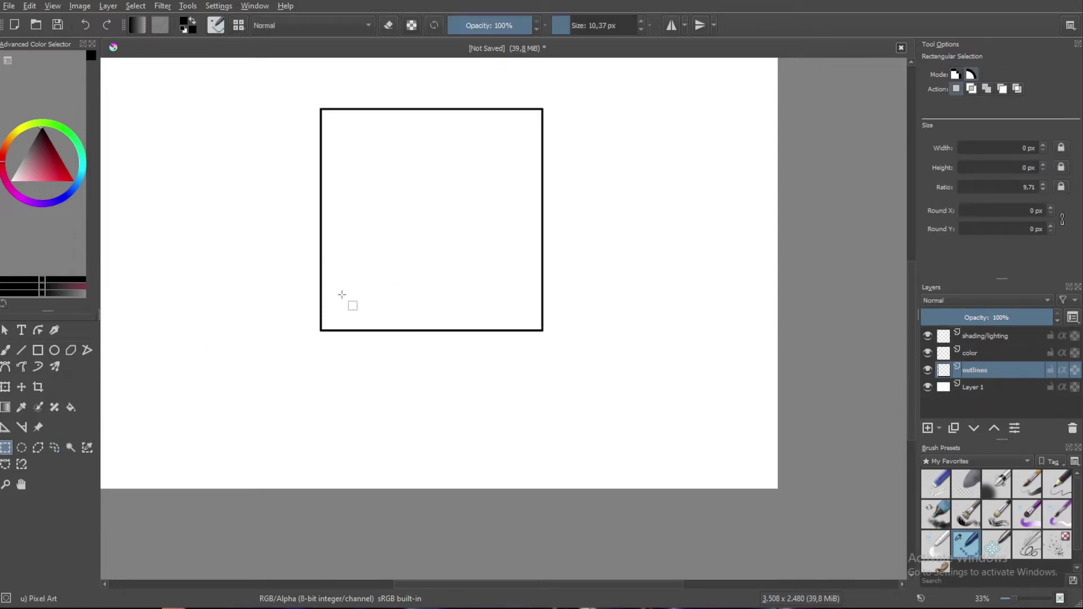
Try the Contiguous Selection tool on the empty area inside the square
click(71, 447)
click(372, 284)
scroll(372, 285, up, 2)
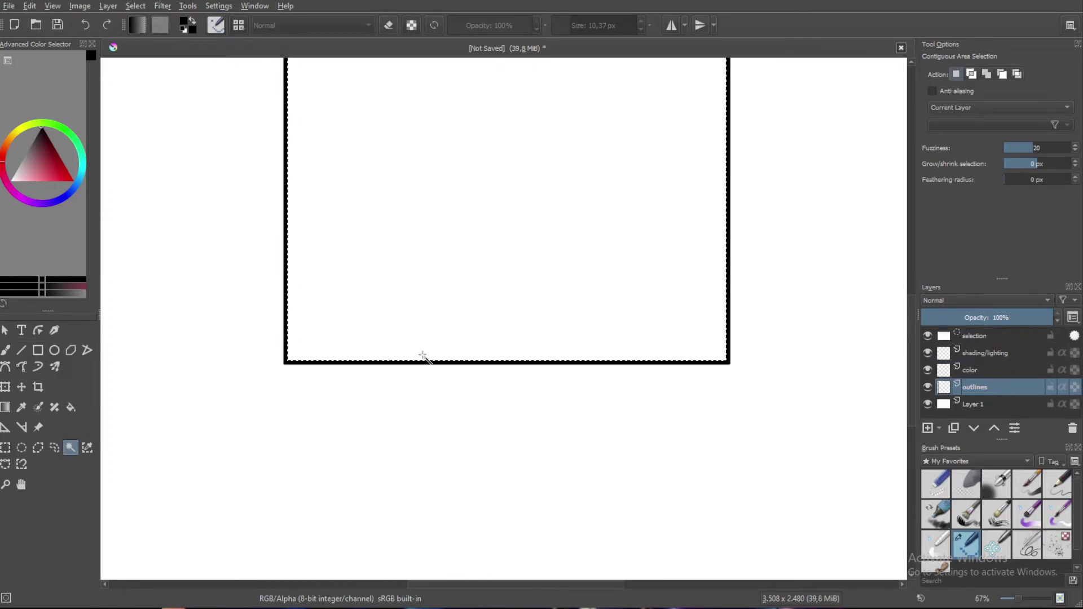
drag(389, 278, 326, 362)
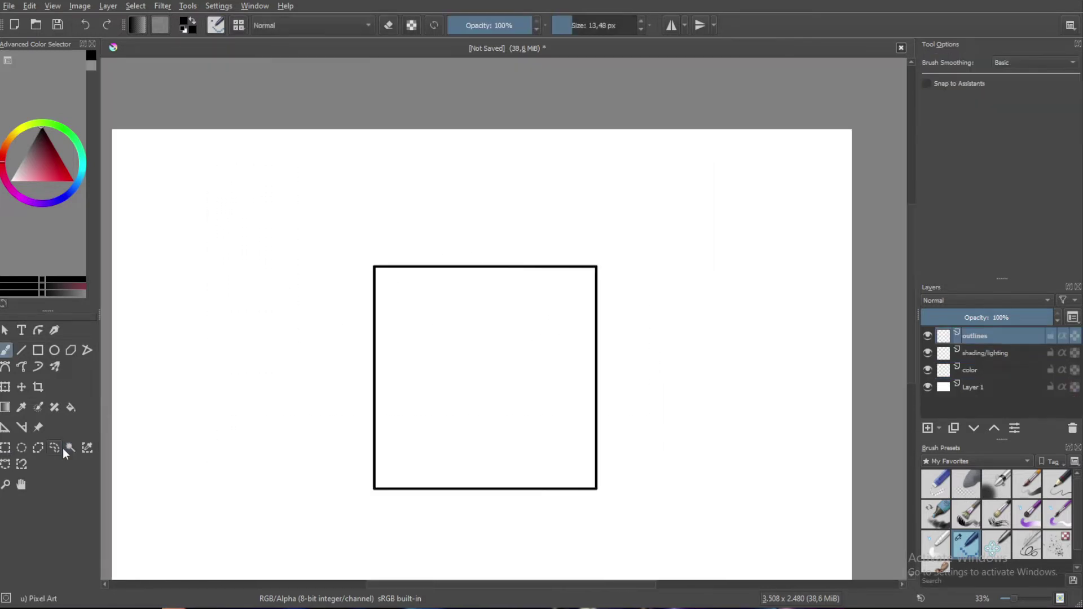
Select the square's interior up to its black outline on the outlines layer with the Contiguous Selection tool
click(70, 447)
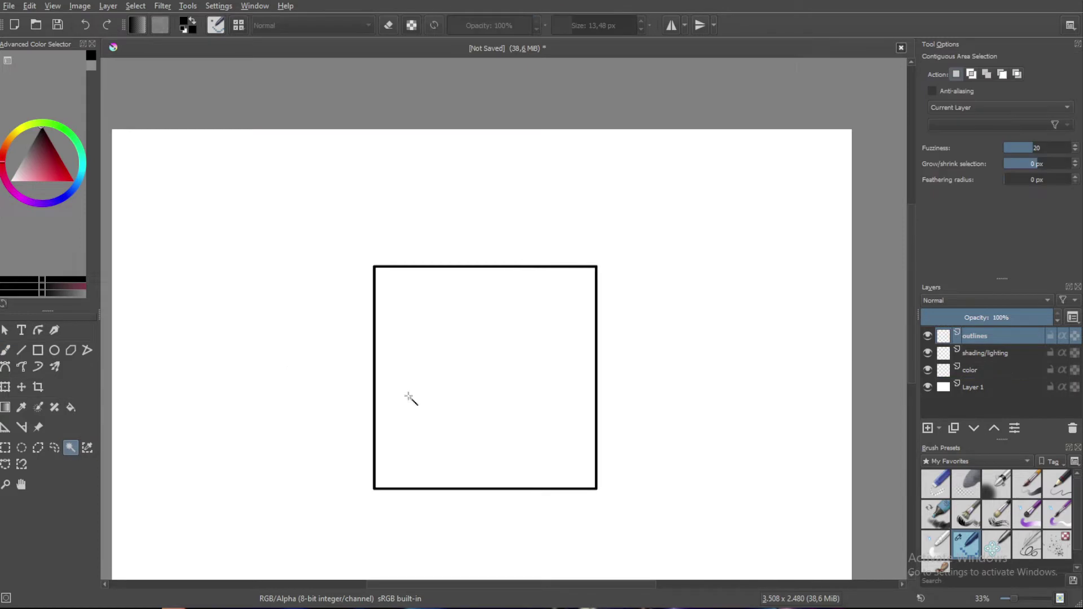
scroll(460, 388, up, 3)
click(463, 385)
scroll(473, 355, up, 8)
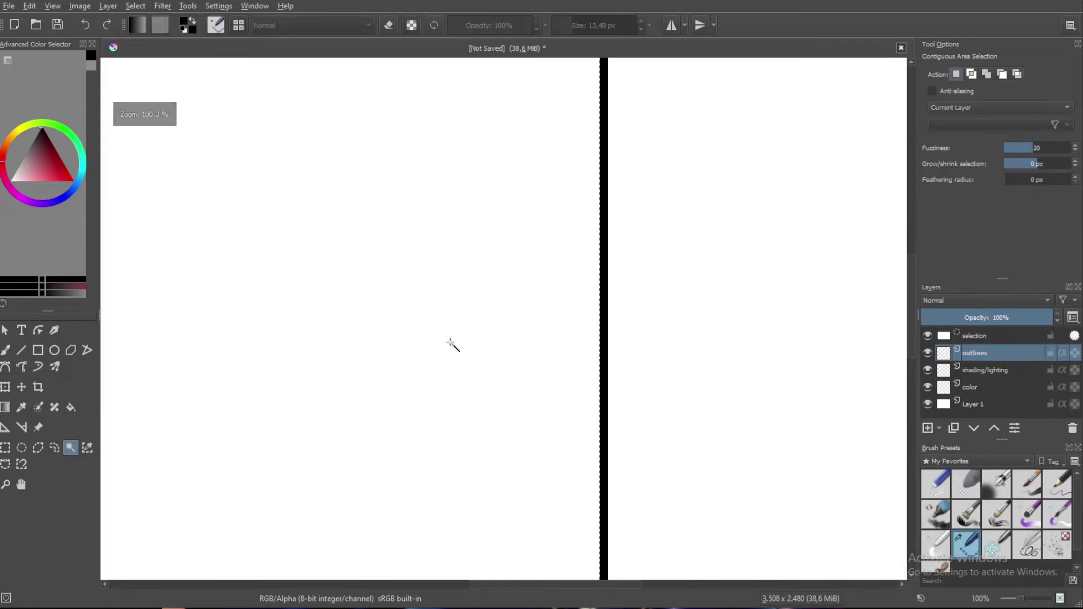
scroll(527, 306, down, 5)
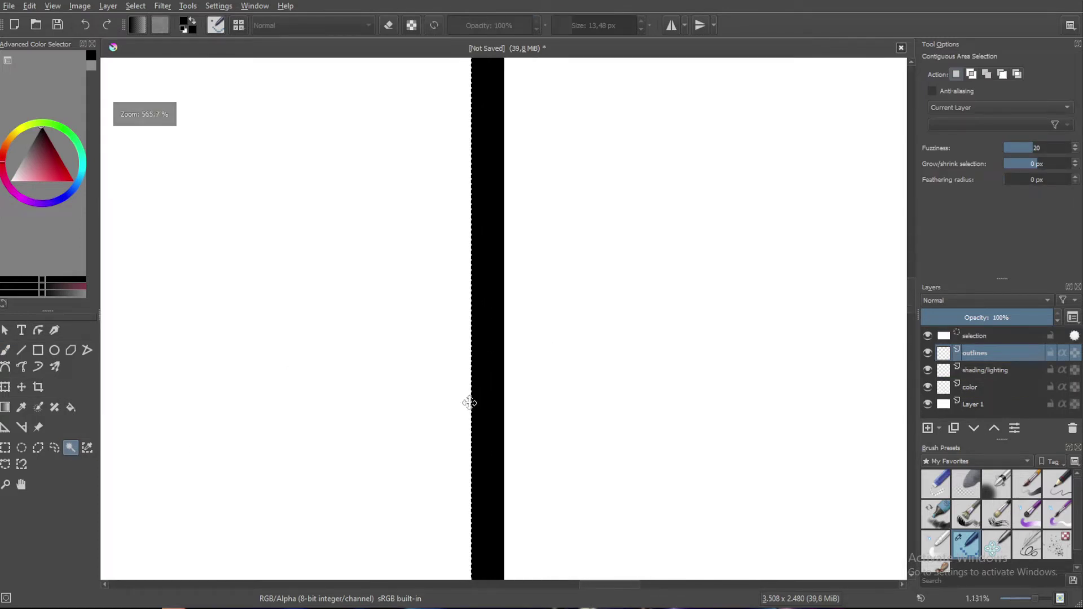
Examine at high zoom how closely the selection boundary follows the inner side of the square's outline
drag(556, 466, 642, 310)
scroll(642, 311, up, 1)
scroll(700, 367, up, 3)
scroll(478, 370, down, 5)
scroll(358, 333, down, 8)
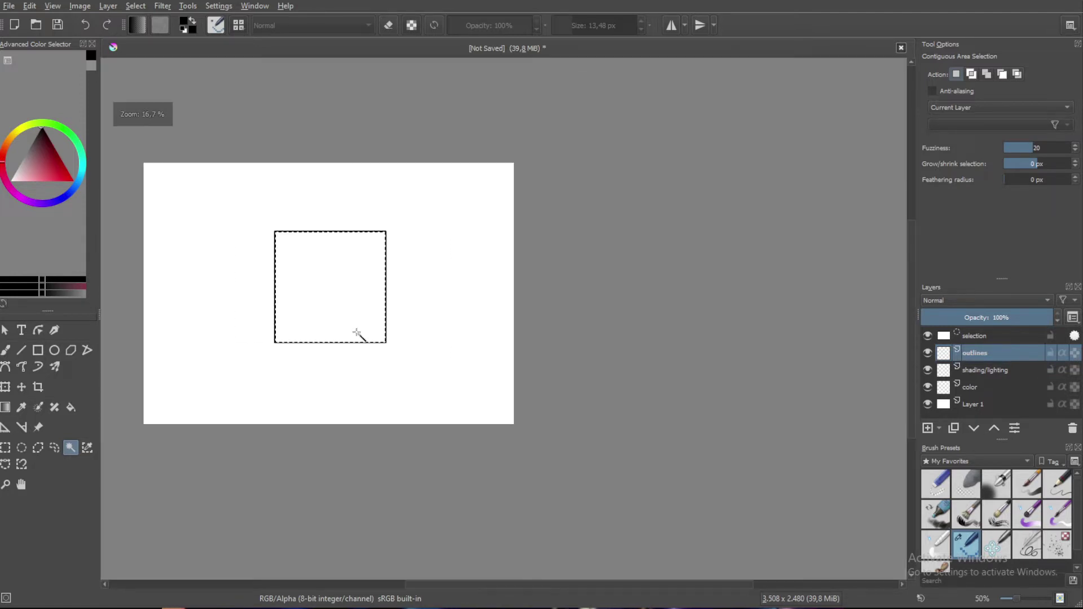
scroll(490, 318, up, 10)
scroll(438, 327, down, 12)
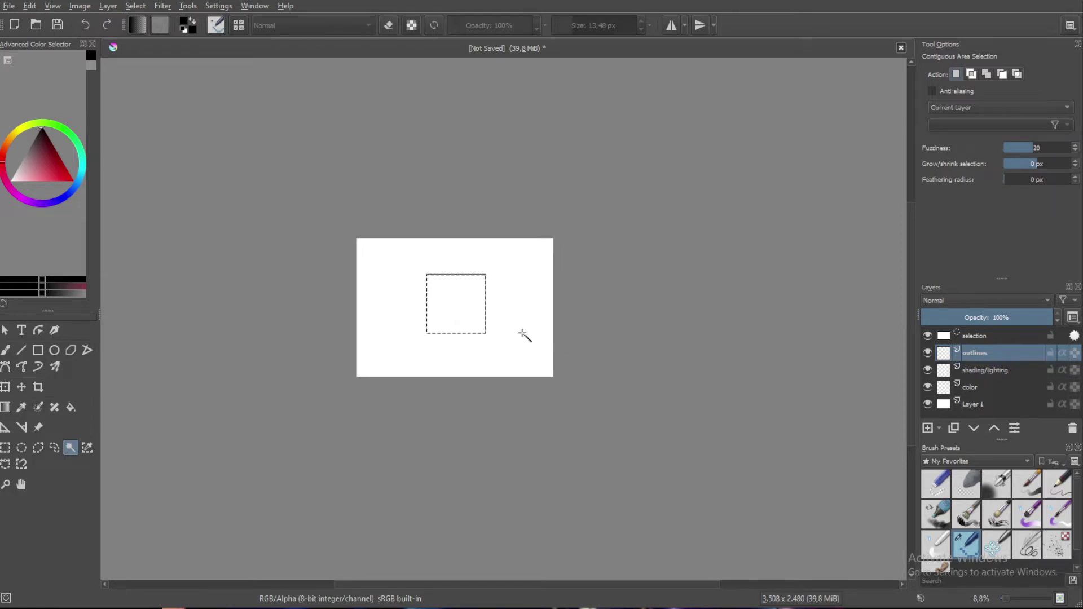
scroll(524, 335, up, 3)
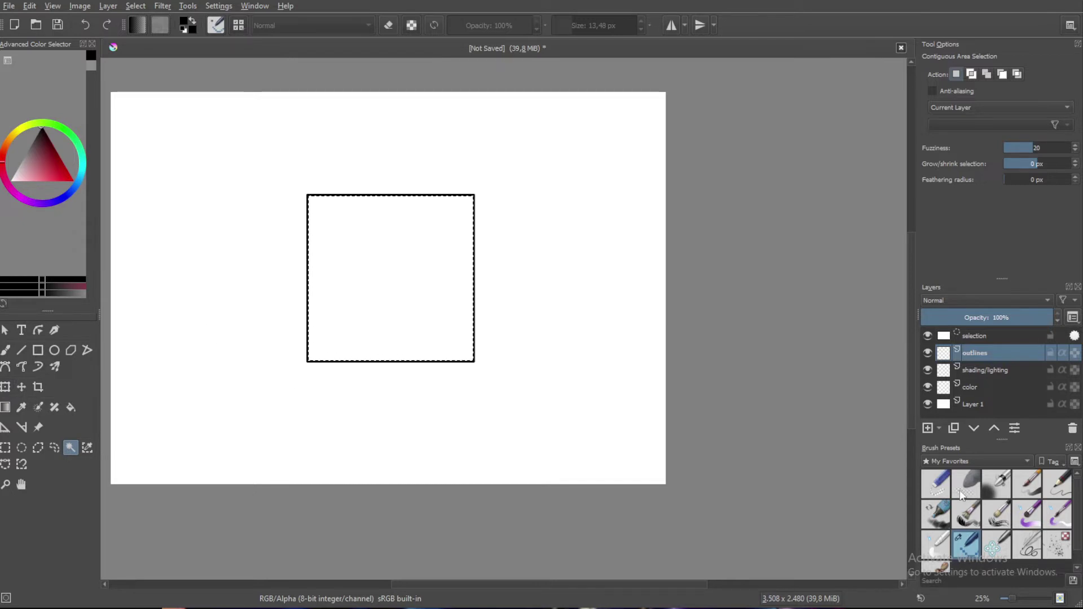
mouse_move(962, 494)
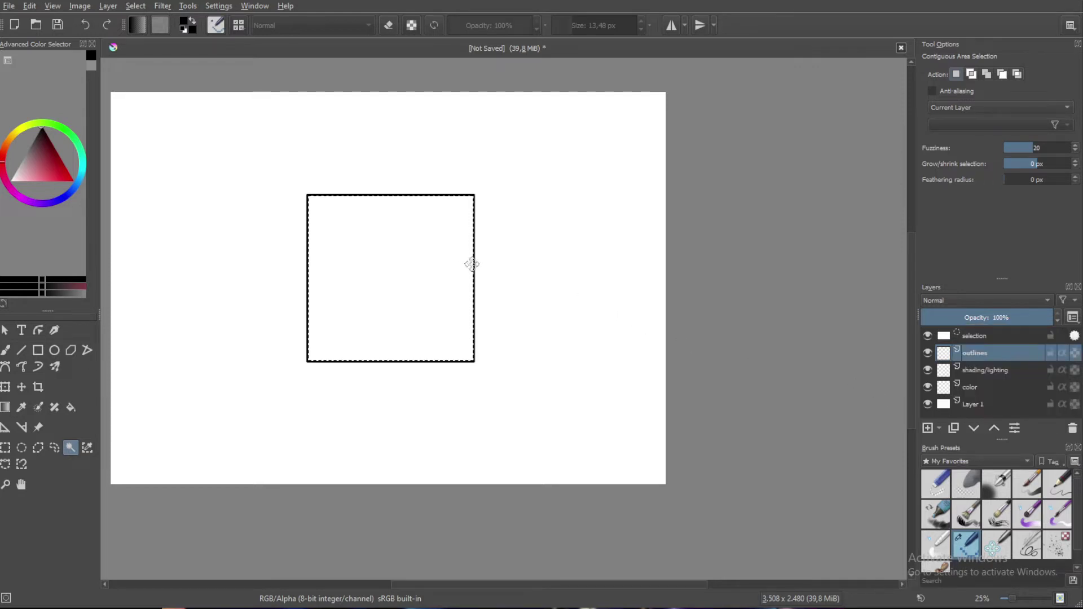
ctrl+scroll(471, 265, up, 9)
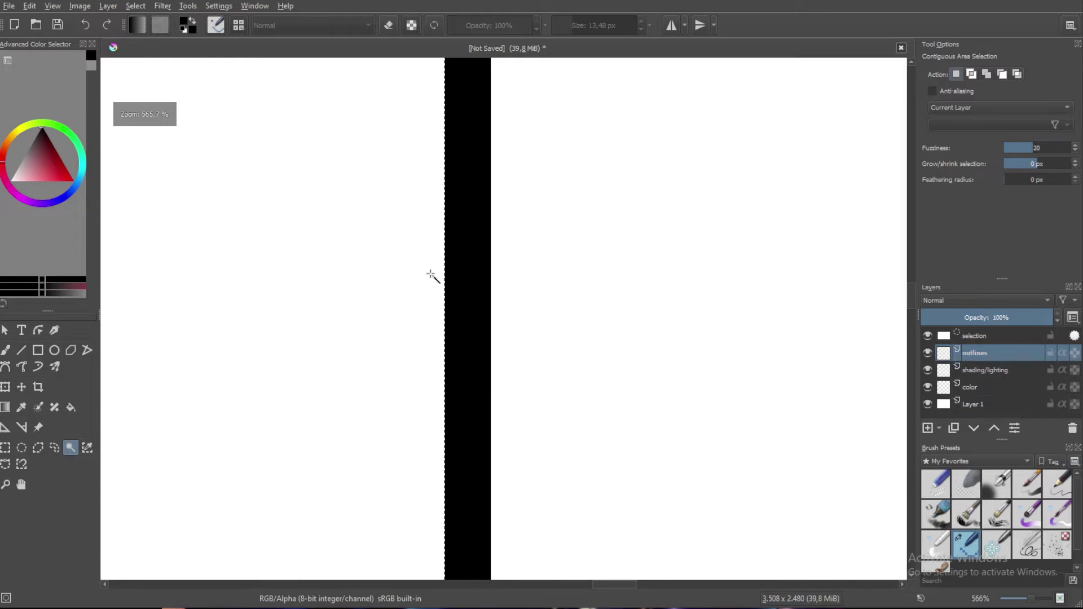
ctrl+scroll(432, 275, down, 8)
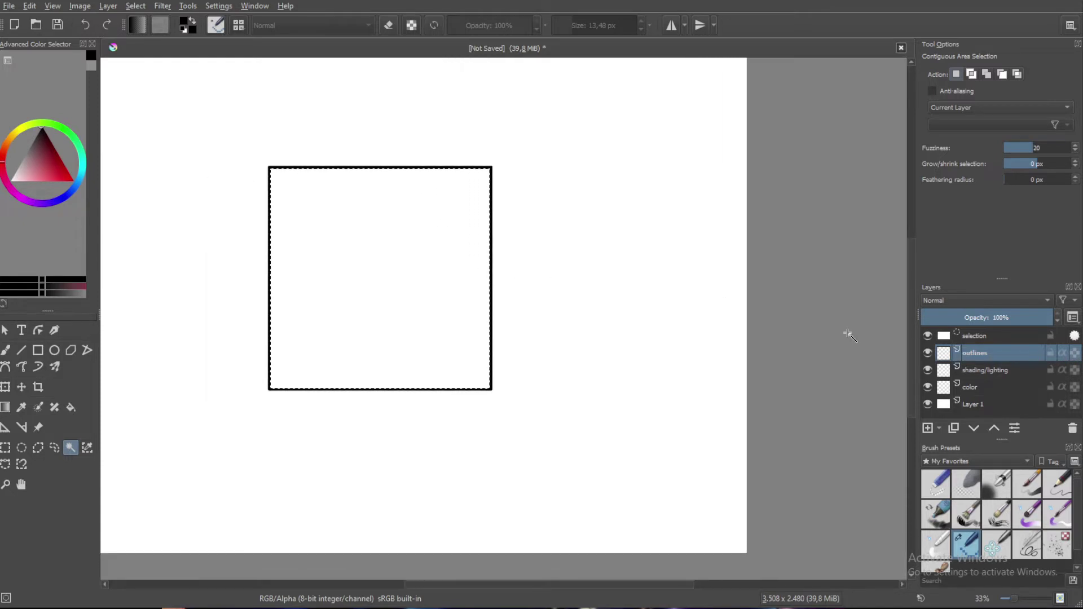
Make the color layer active while keeping the square's interior selected
mouse_move(978, 359)
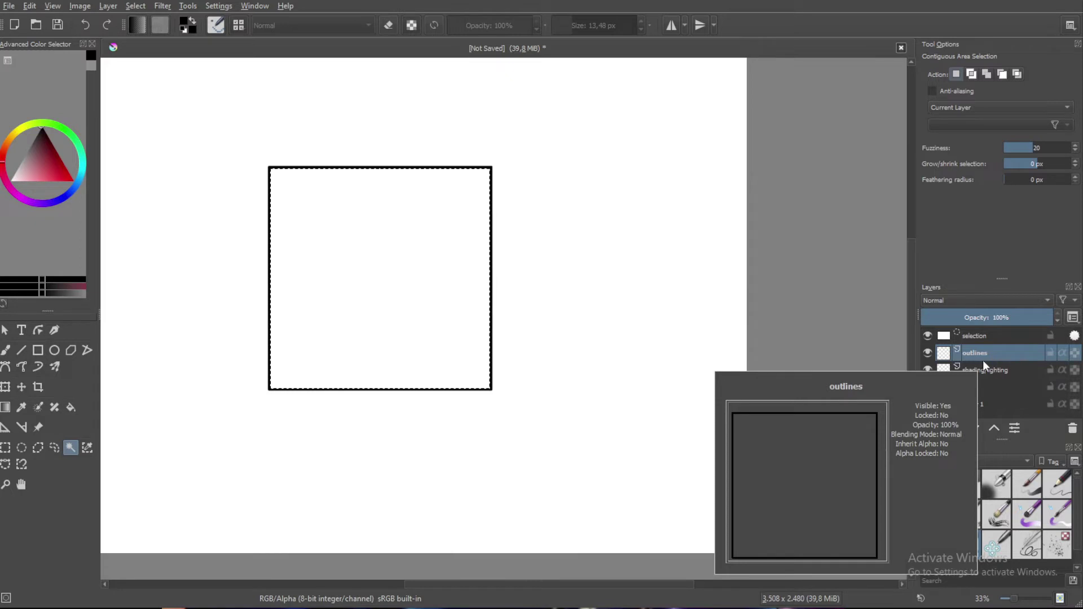
click(975, 385)
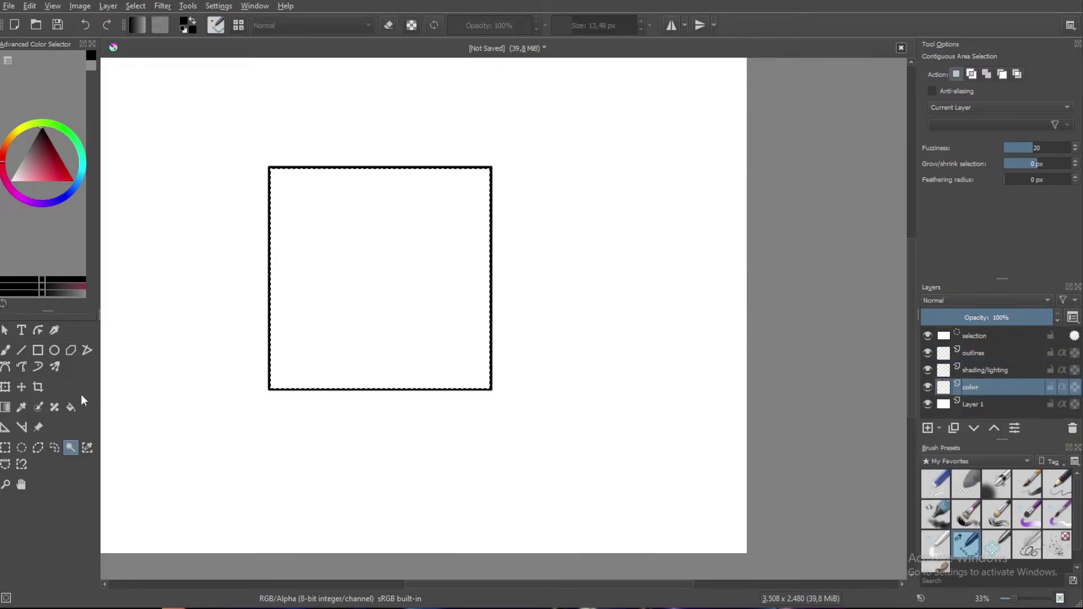
scroll(449, 297, up, 5)
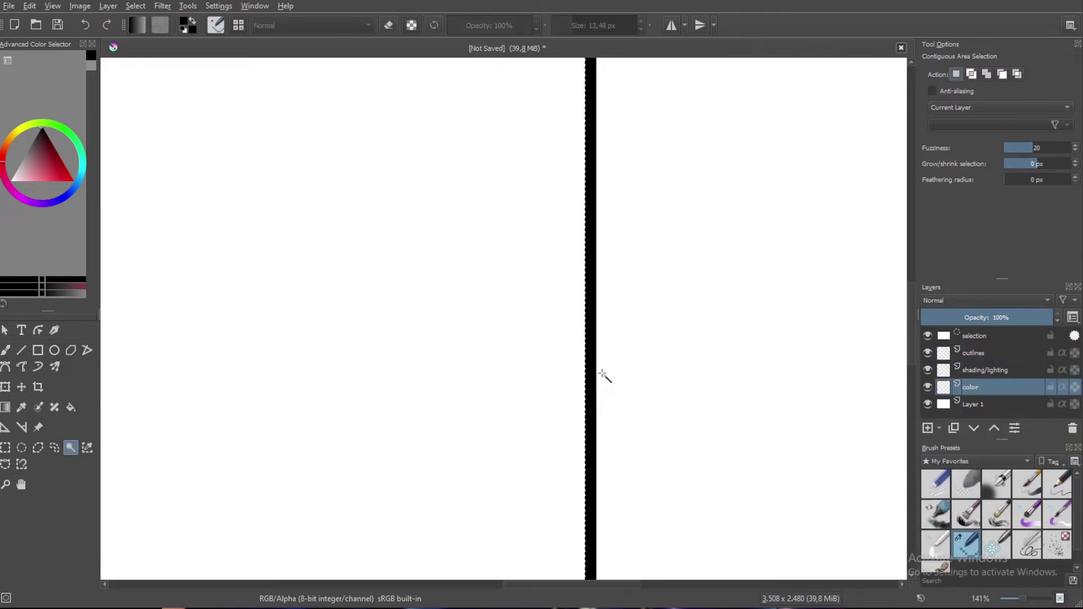
Fill the selected interior of the square with bright red on the color layer using the Fill tool
scroll(602, 389, up, 10)
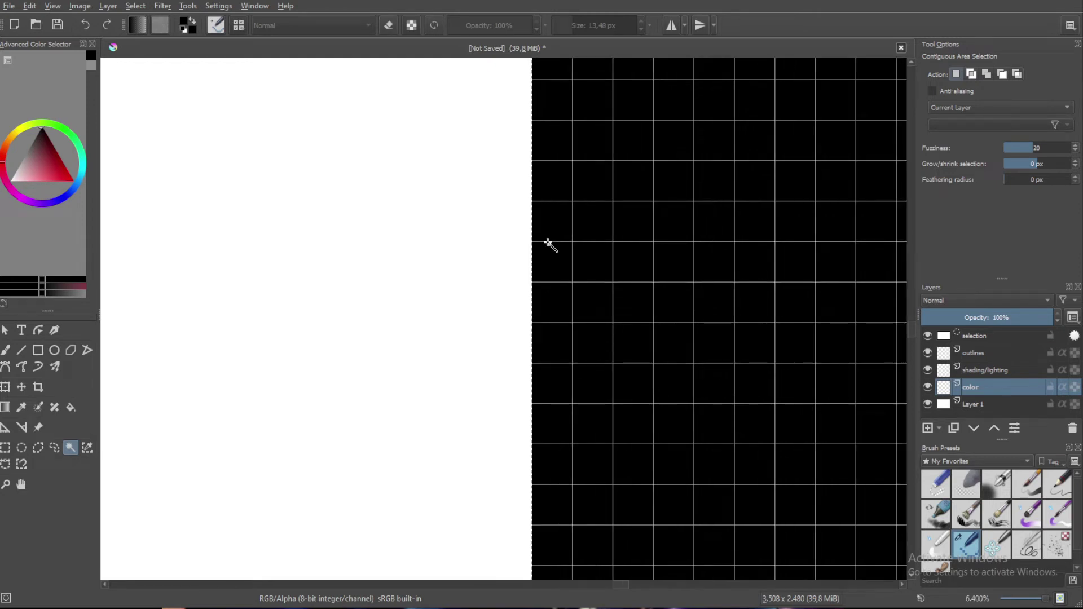
scroll(536, 253, down, 12)
drag(261, 441, 392, 424)
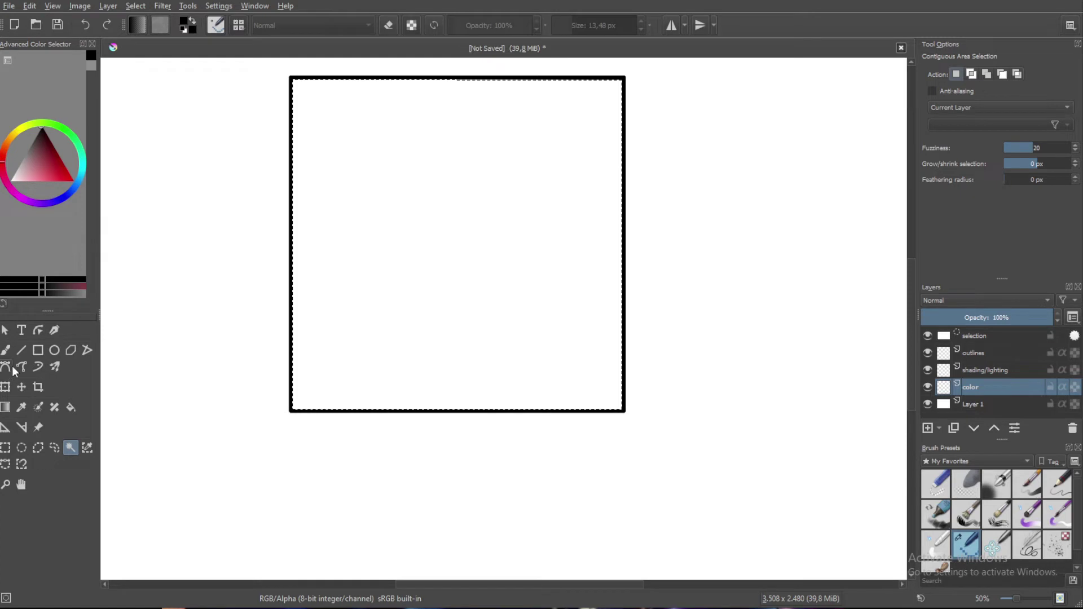
click(71, 407)
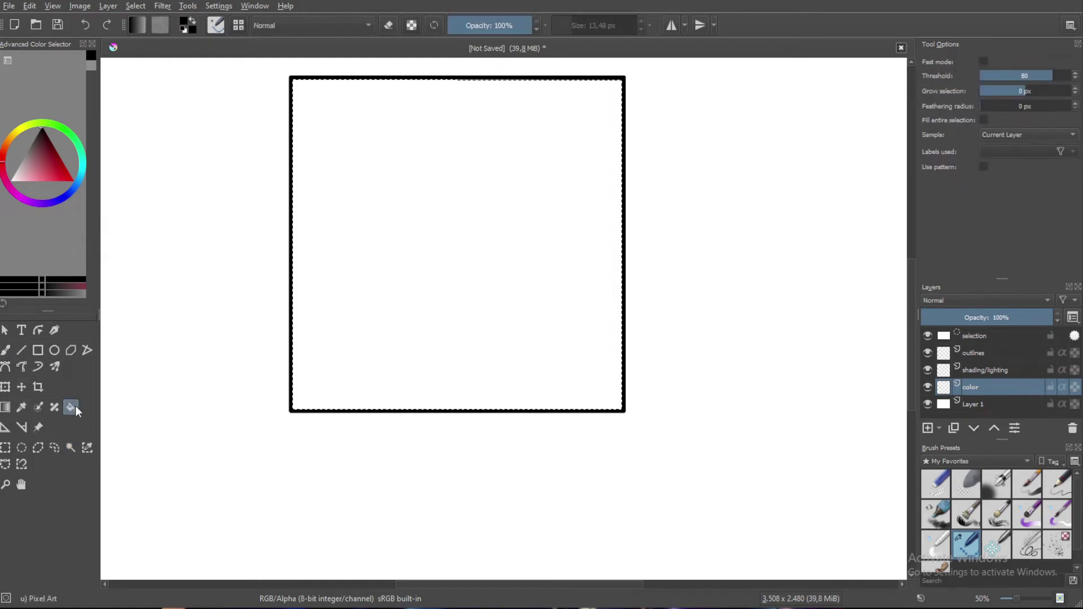
click(439, 304)
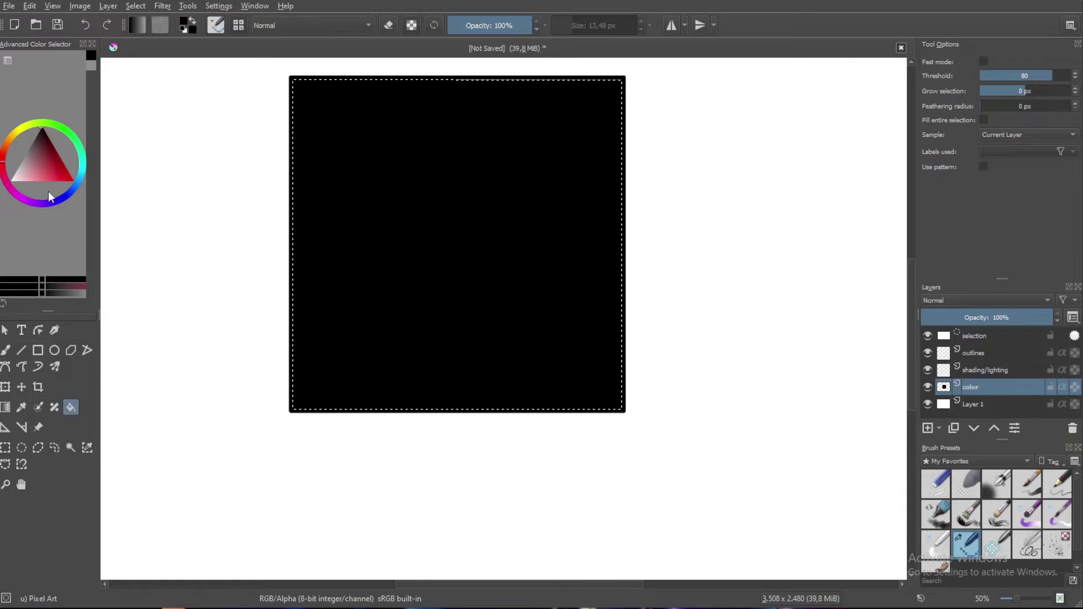
key(ctrl+z)
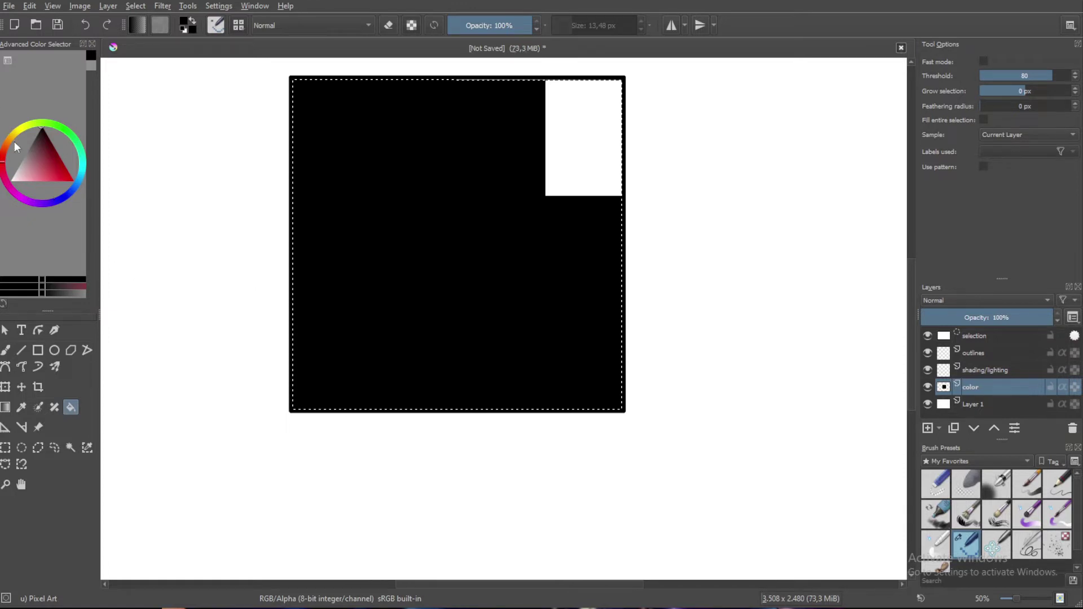
drag(36, 158, 76, 157)
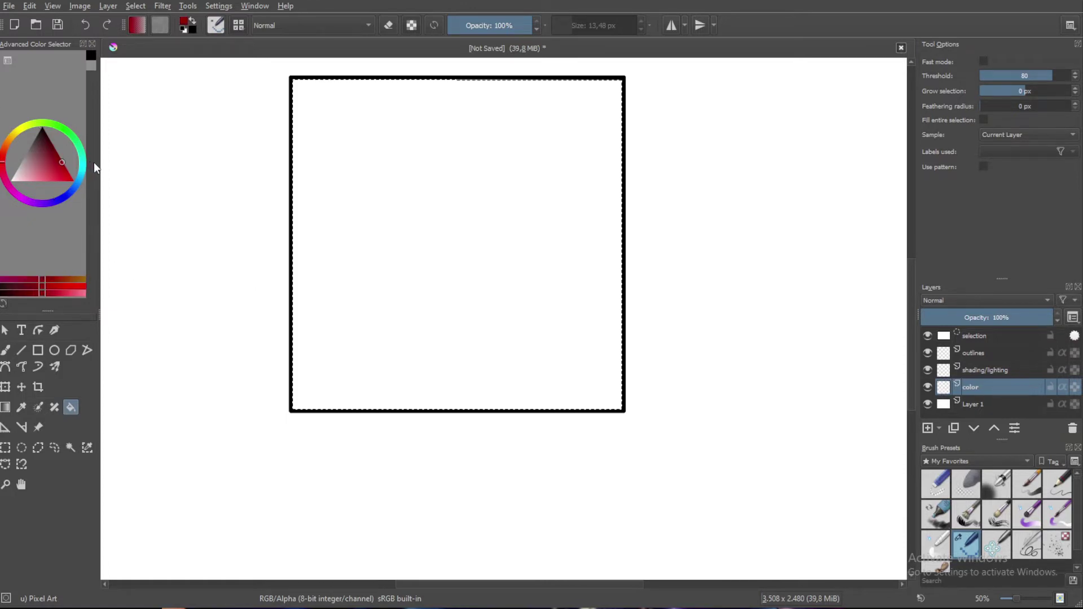
click(507, 179)
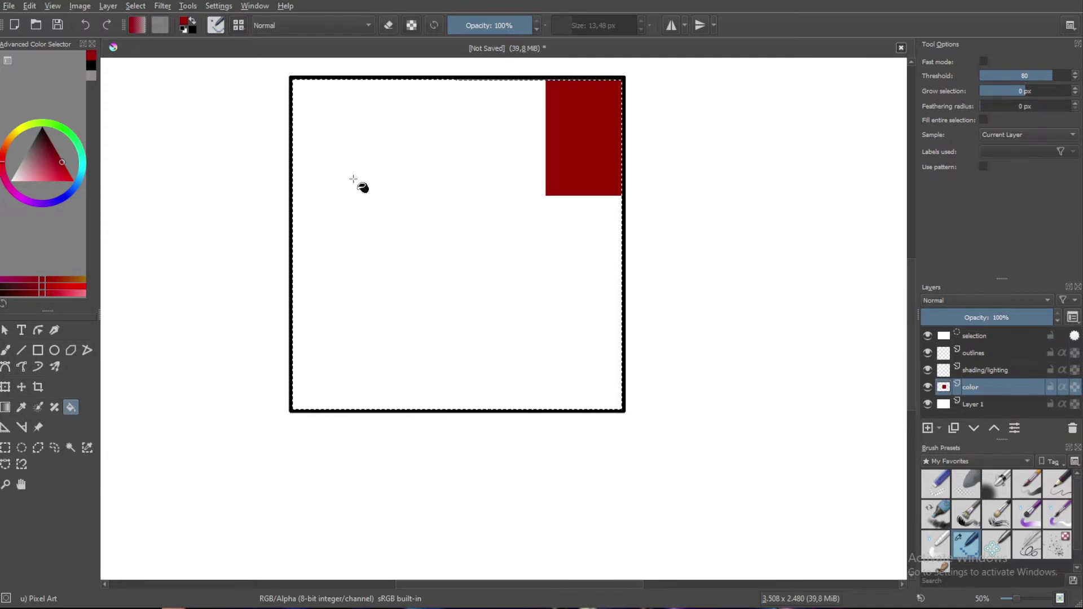
click(73, 182)
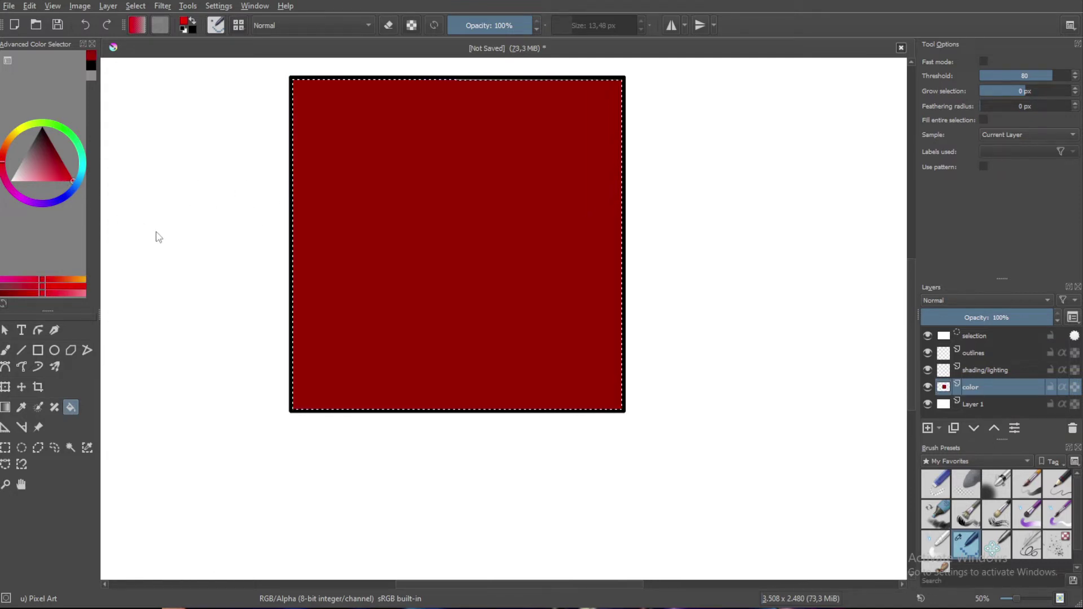
click(403, 244)
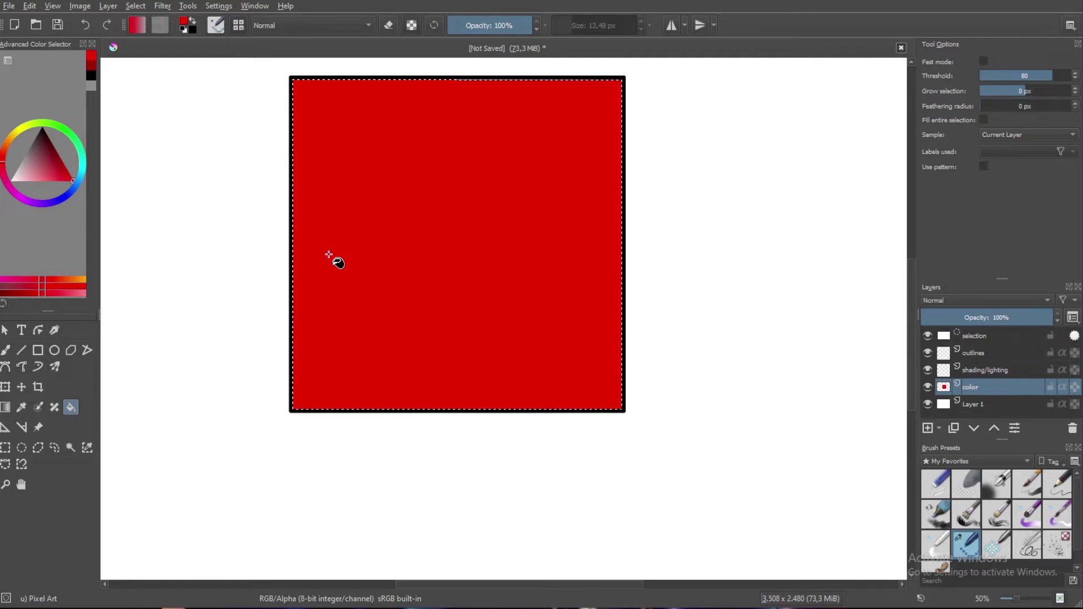
Clear the selection and examine at high zoom where the red fill meets the square's black outline
scroll(330, 258, down, 3)
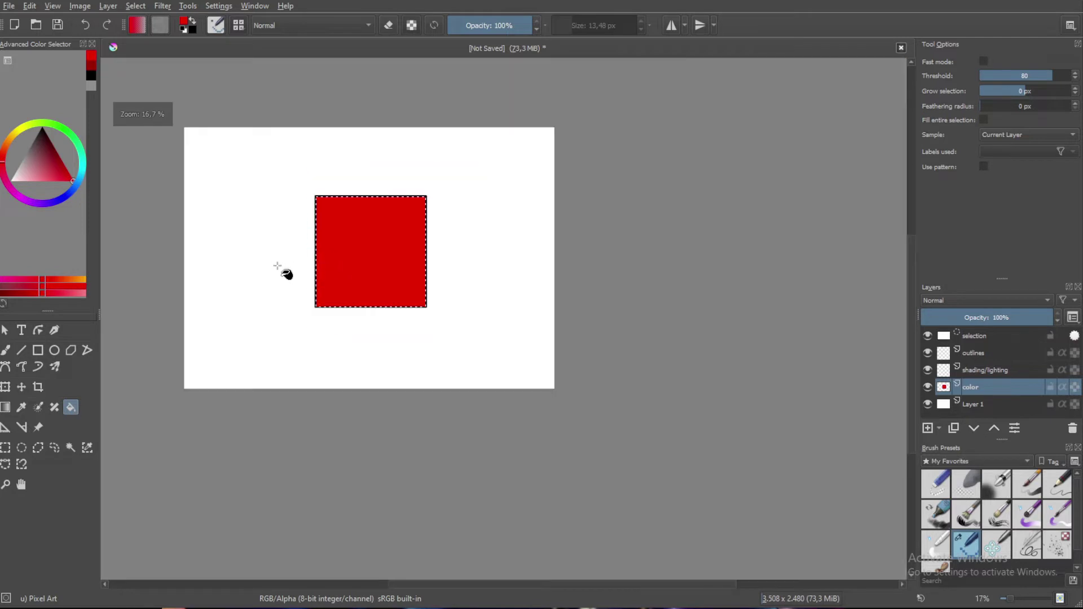
click(5, 448)
click(519, 235)
scroll(520, 234, up, 2)
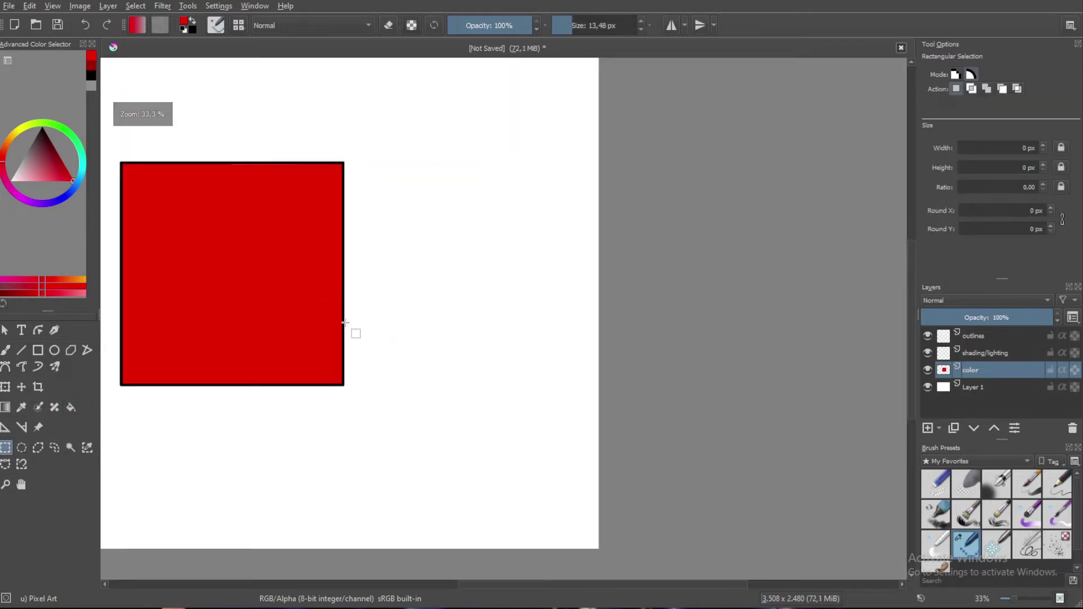
scroll(350, 331, up, 10)
scroll(432, 264, up, 3)
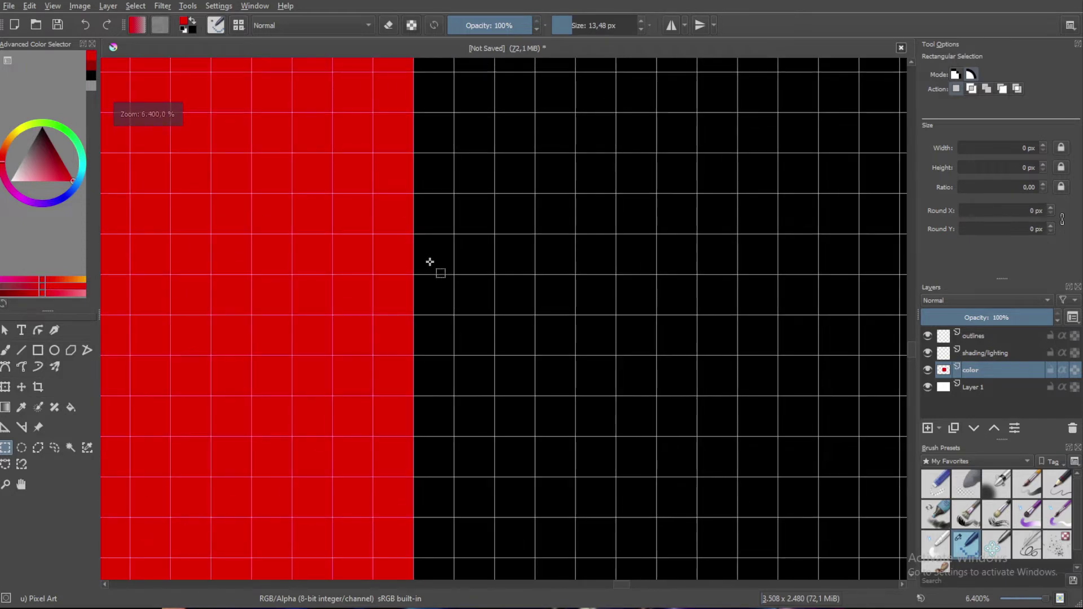
scroll(387, 278, down, 10)
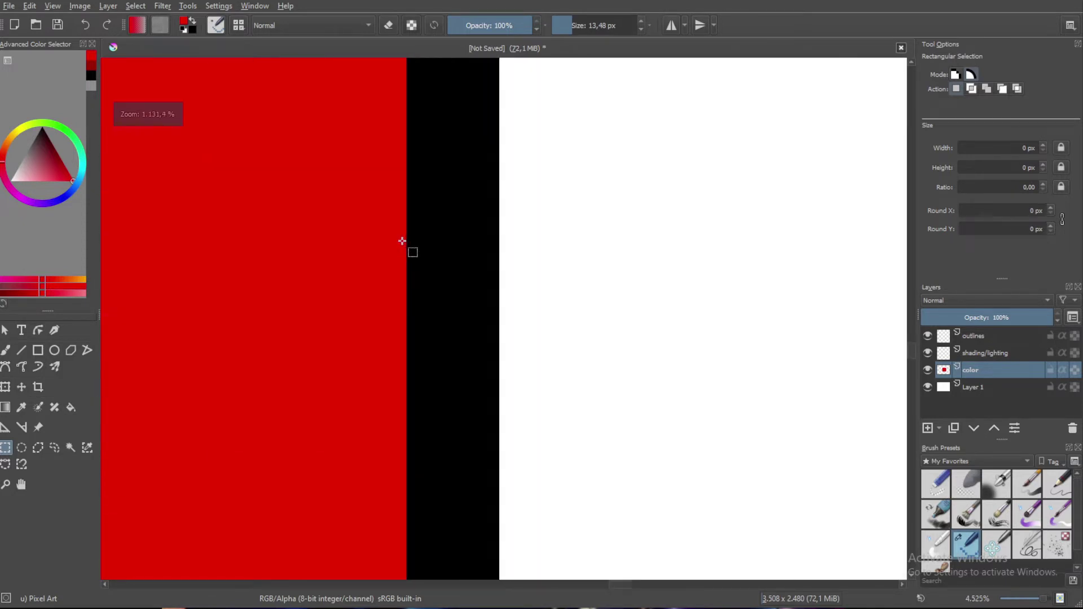
drag(279, 257, 551, 291)
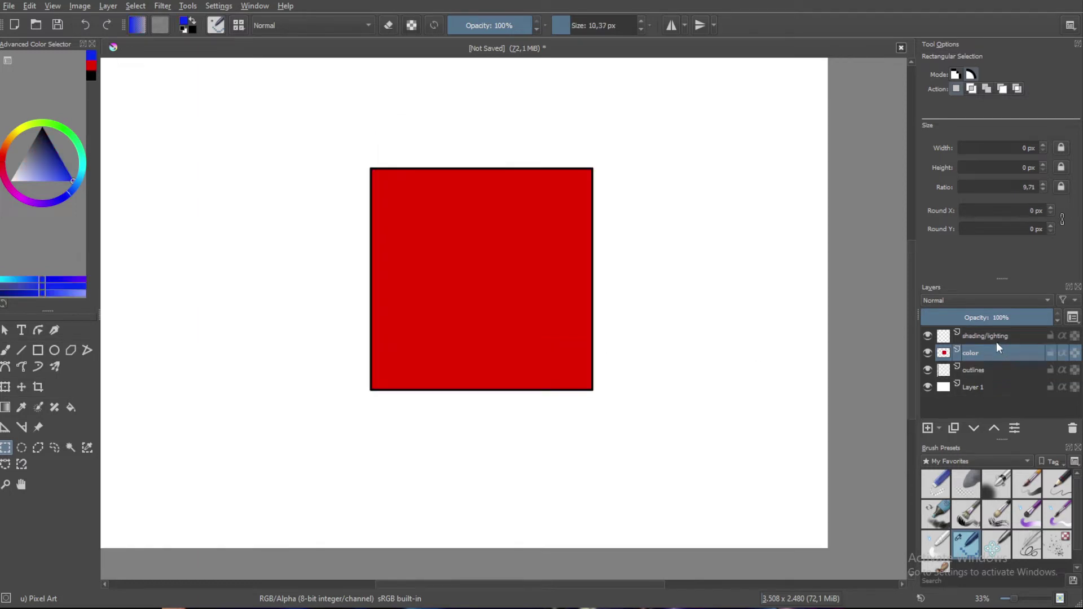
Select the square's red fill on the color layer with the Contiguous Selection tool
click(993, 337)
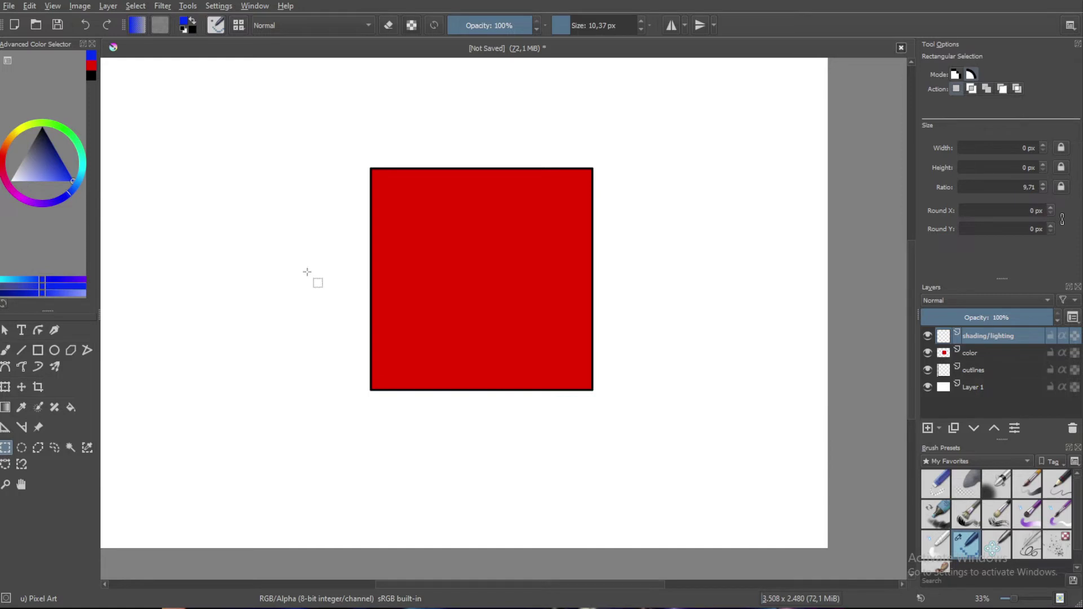
click(995, 483)
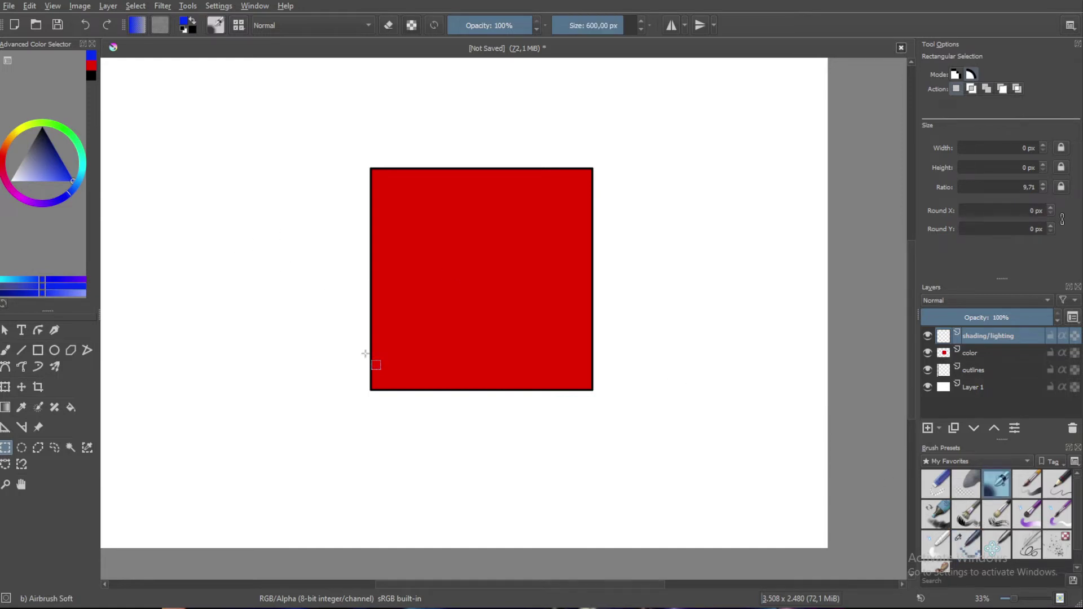
click(69, 449)
key(Page_Down)
click(552, 327)
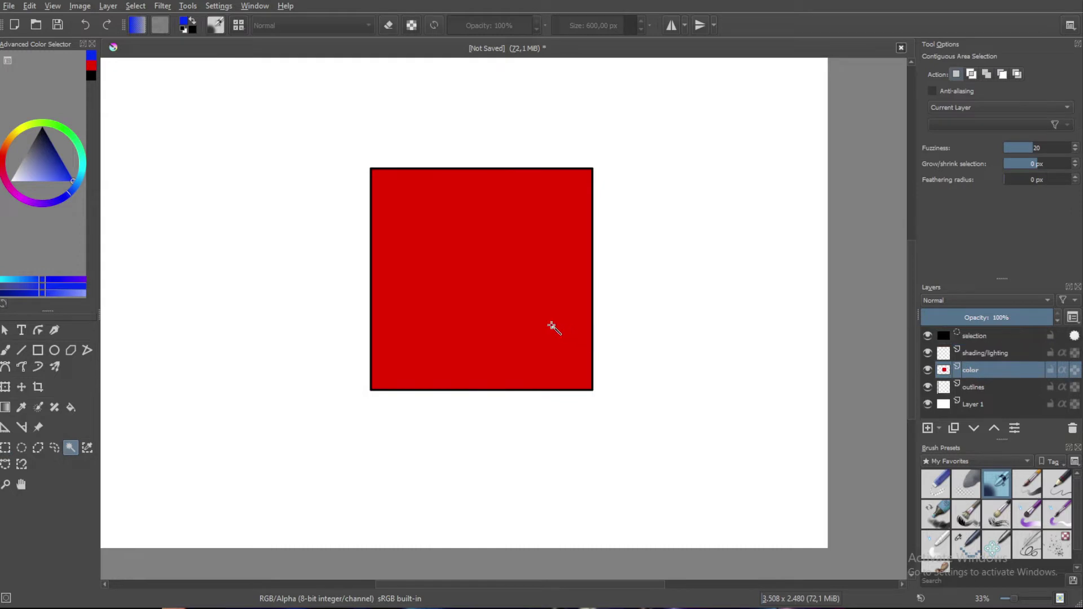
click(88, 447)
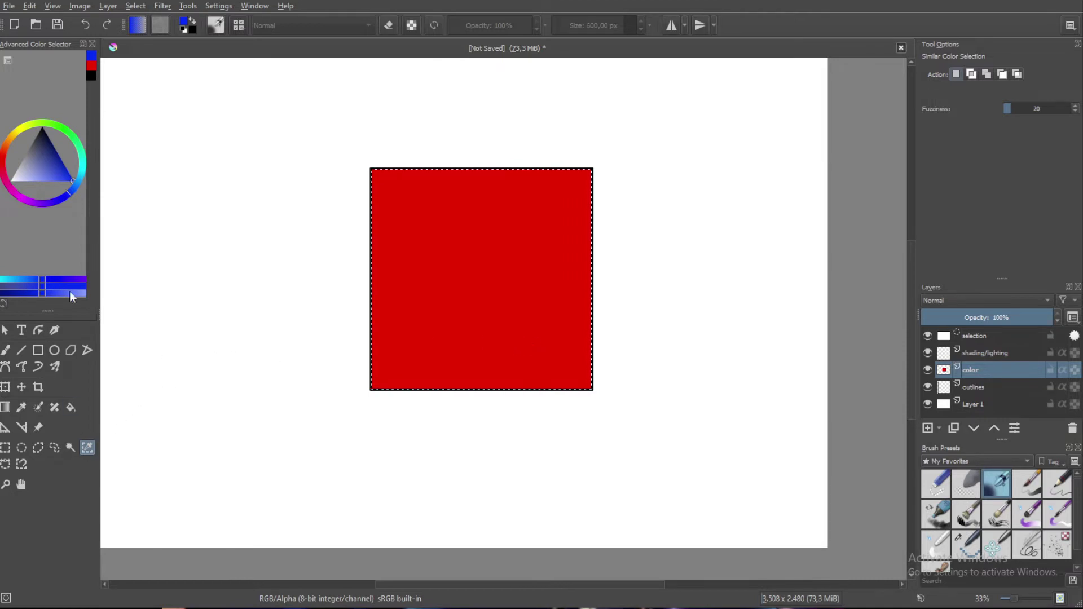
Draw two closed blue loops side by side inside the red square with the Pixel Art brush
click(5, 350)
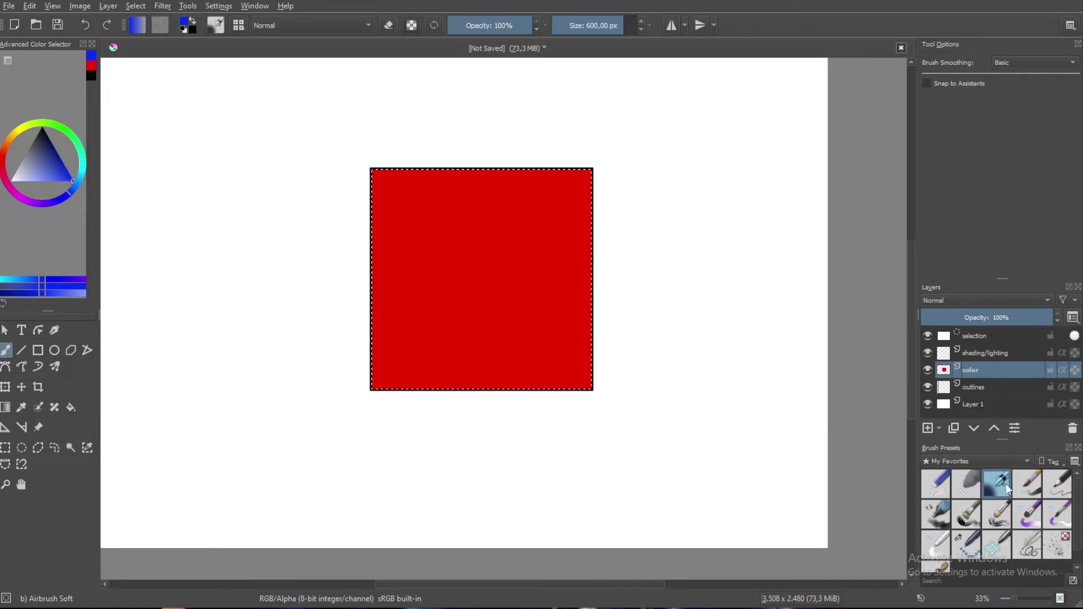
click(966, 545)
scroll(580, 293, up, 4)
mouse_move(346, 265)
mouse_down()
mouse_move(423, 245)
mouse_move(482, 316)
mouse_move(373, 316)
mouse_move(352, 263)
mouse_up()
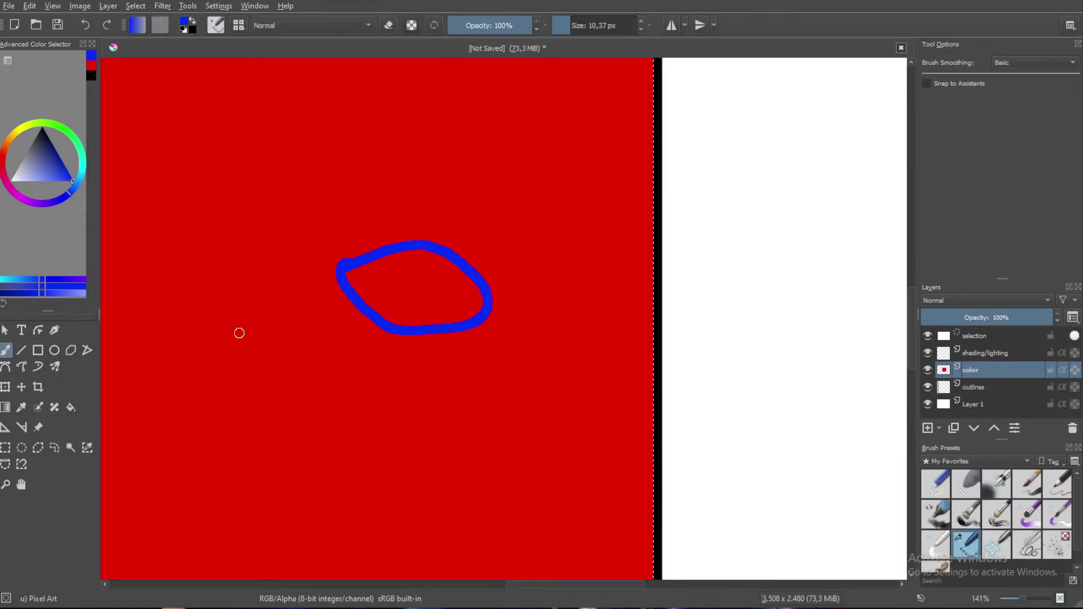
drag(237, 331, 501, 294)
mouse_move(558, 241)
mouse_down()
mouse_move(373, 298)
mouse_move(565, 269)
mouse_up()
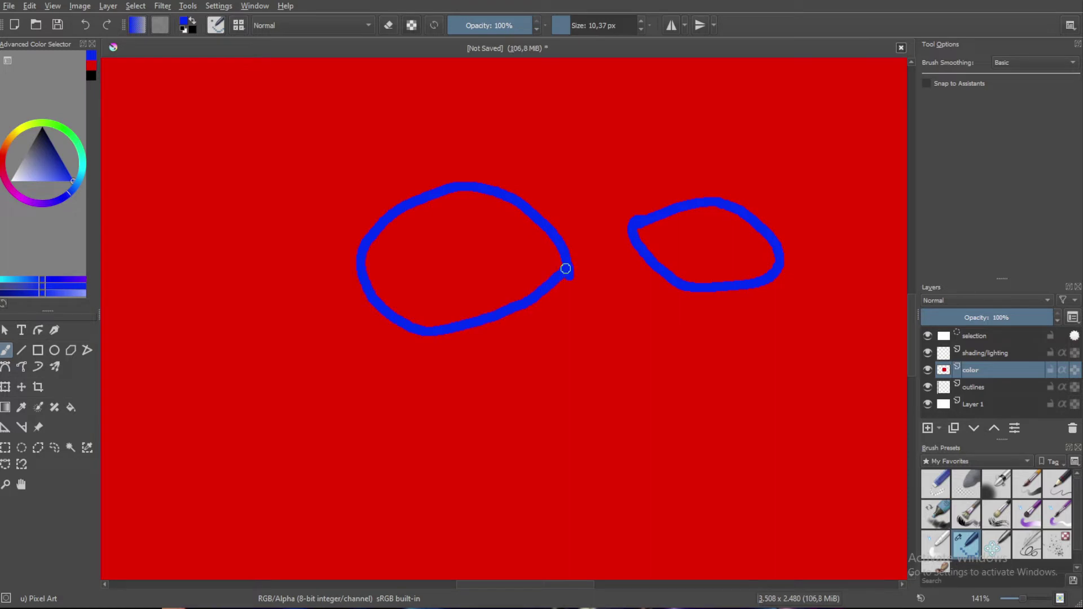
Clear the selection and select the red area surrounding the blue loops with the Contiguous Selection tool
scroll(432, 327, down, 4)
click(5, 448)
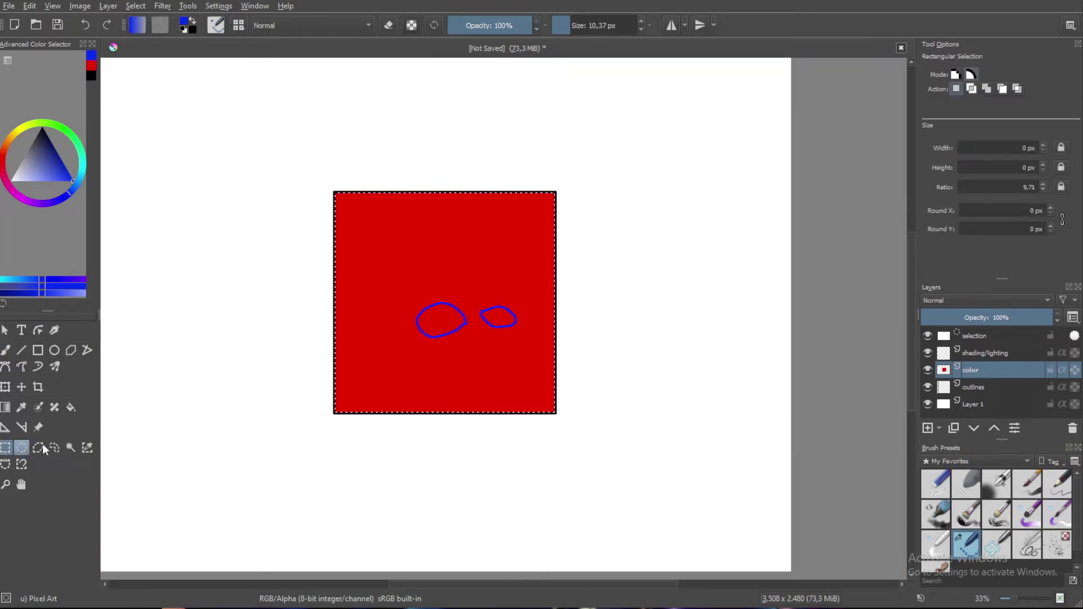
click(247, 423)
click(71, 448)
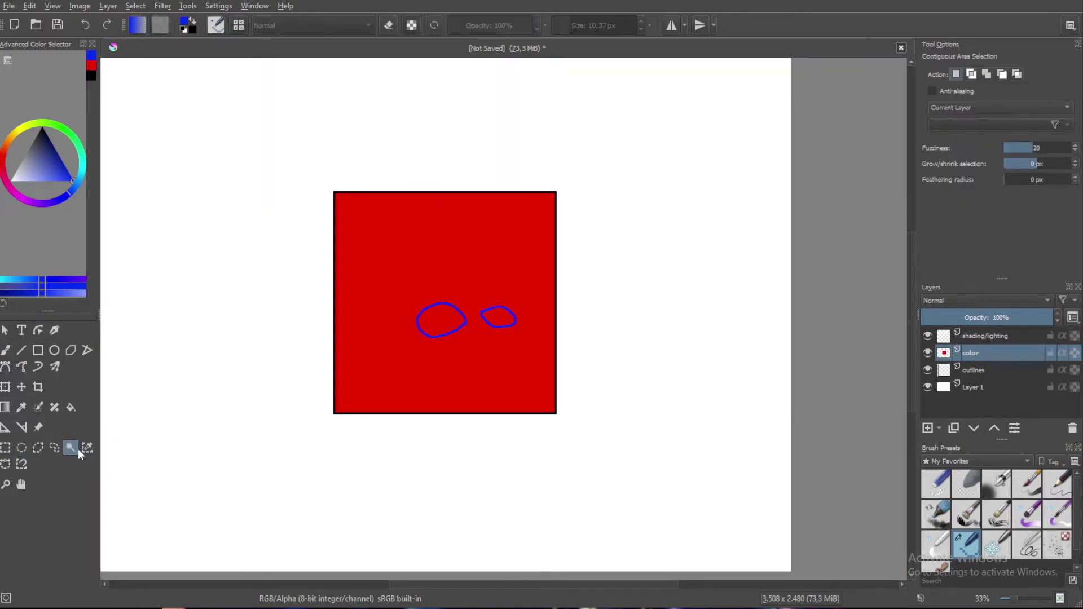
click(389, 375)
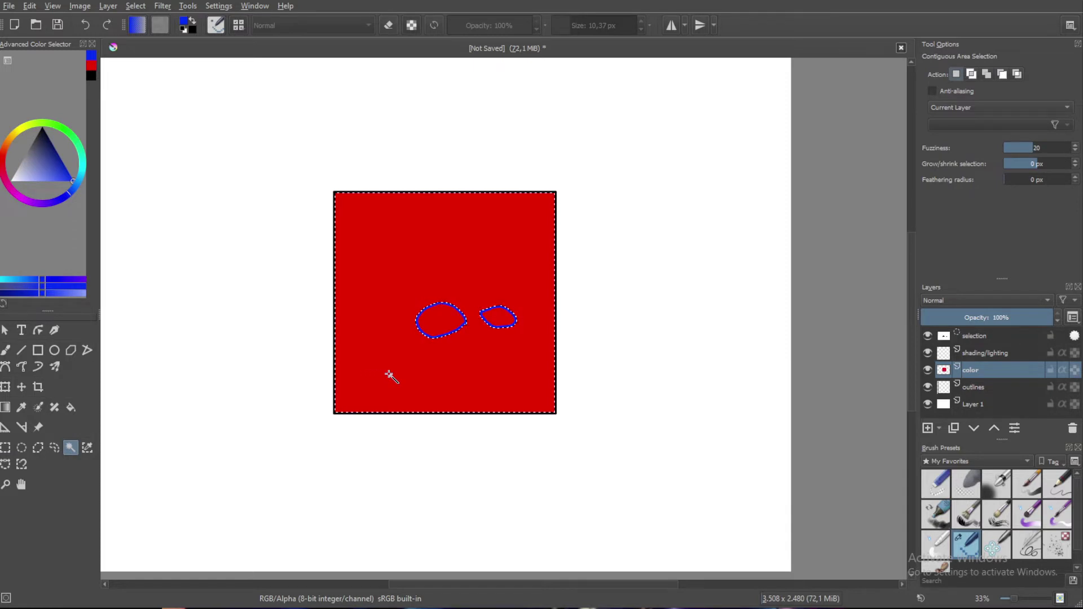
Select all red areas, including those inside the blue loops, with the Similar Color Selection tool
scroll(439, 319, up, 8)
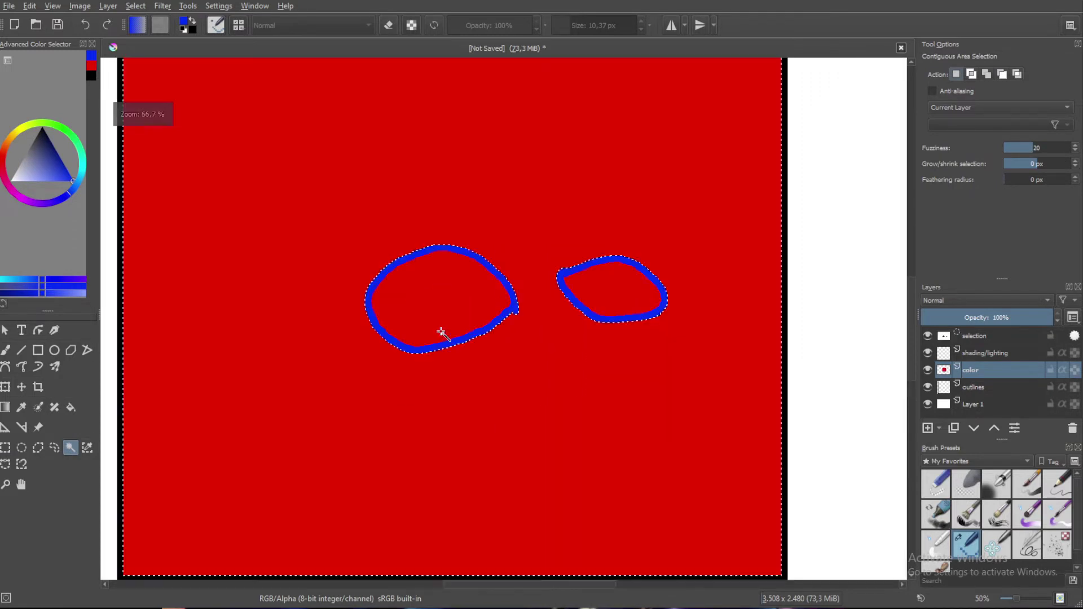
click(87, 448)
scroll(220, 431, down, 8)
drag(222, 426, 437, 286)
click(356, 358)
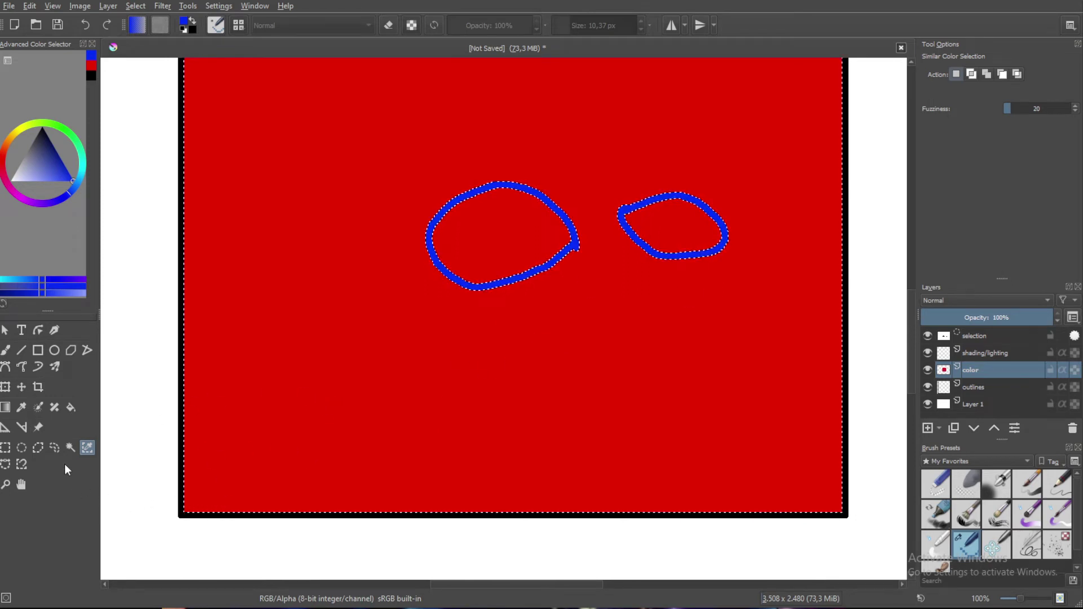
Undo the selection changes and both blue loops, back to the selection of the plain red square
click(87, 26)
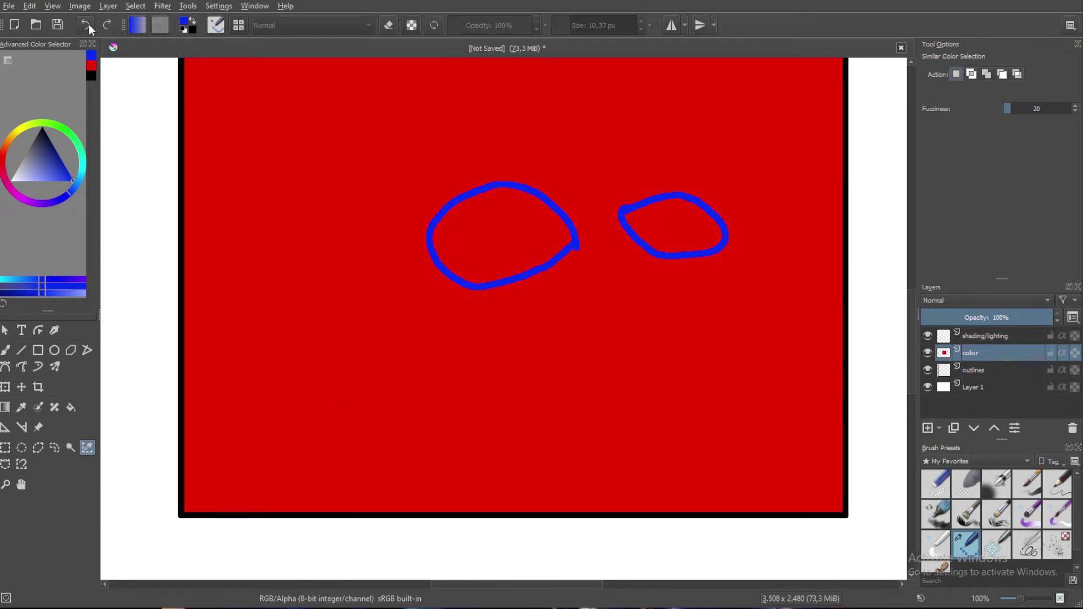
click(90, 24)
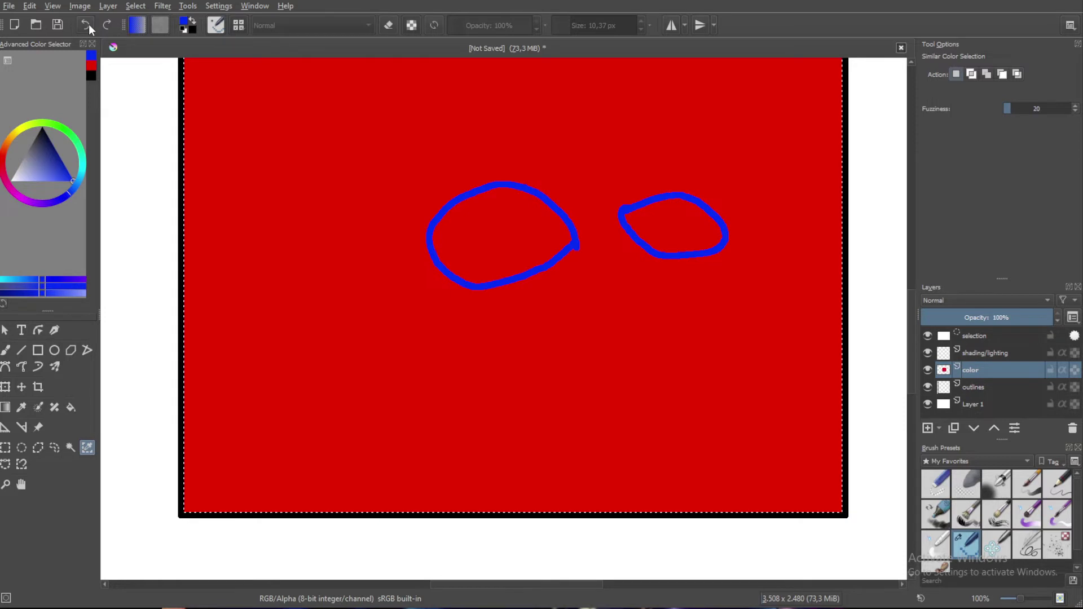
click(90, 25)
click(90, 25)
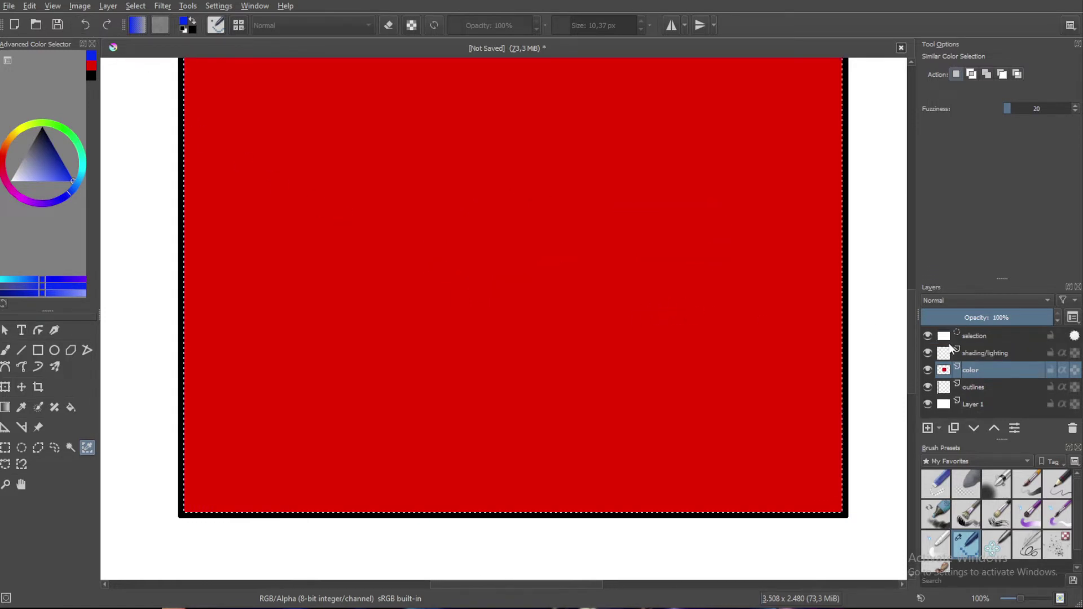
Make the shading/lighting layer active and set up the freehand brush with the Airbrush Soft preset
click(982, 357)
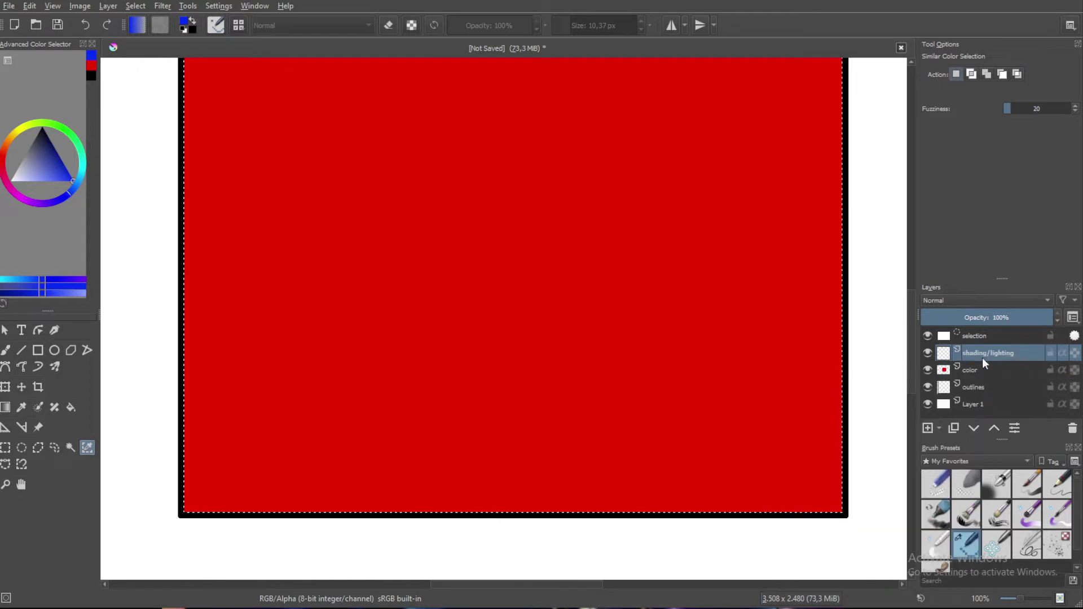
scroll(357, 416, down, 3)
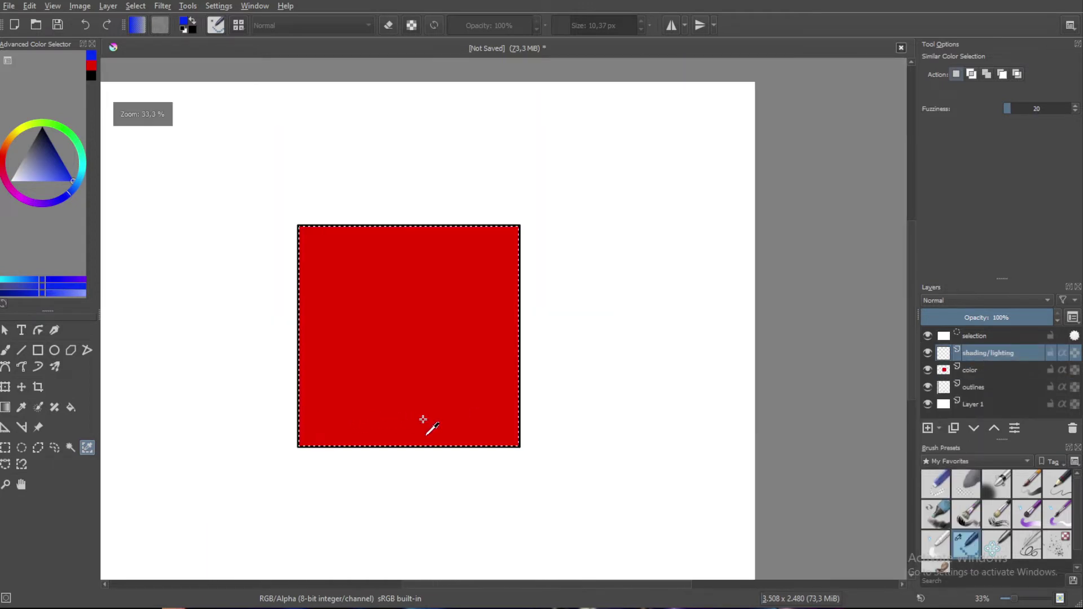
click(1008, 487)
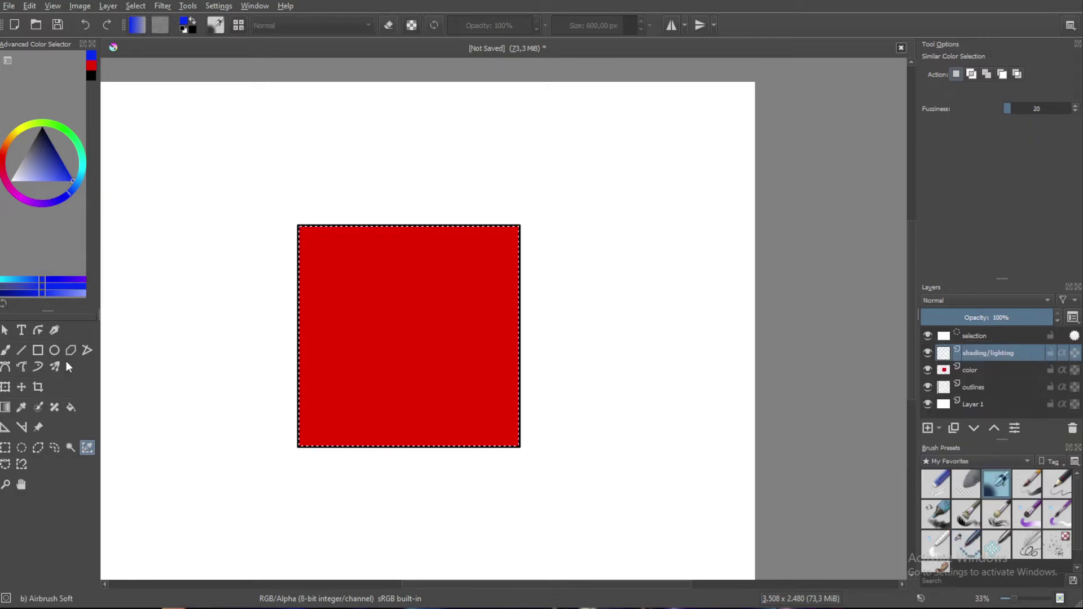
click(5, 350)
Try a soft blue airbrush stroke across the selected square's upper-left corner and undo it
mouse_move(292, 308)
mouse_down()
mouse_move(339, 224)
mouse_move(378, 186)
mouse_up()
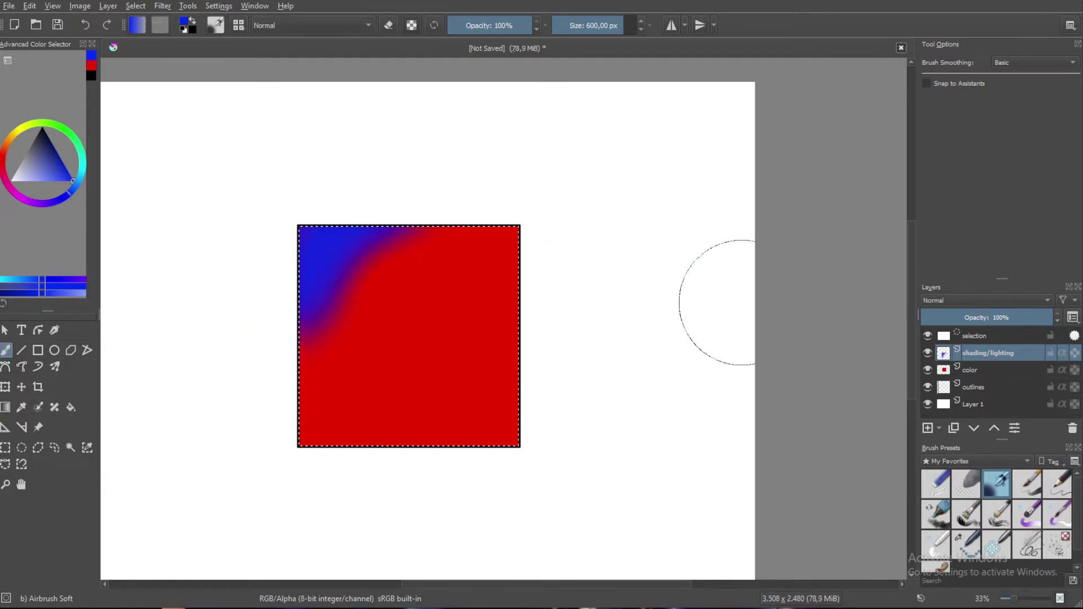
scroll(621, 299, up, 4)
space+drag(251, 263, 1009, 354)
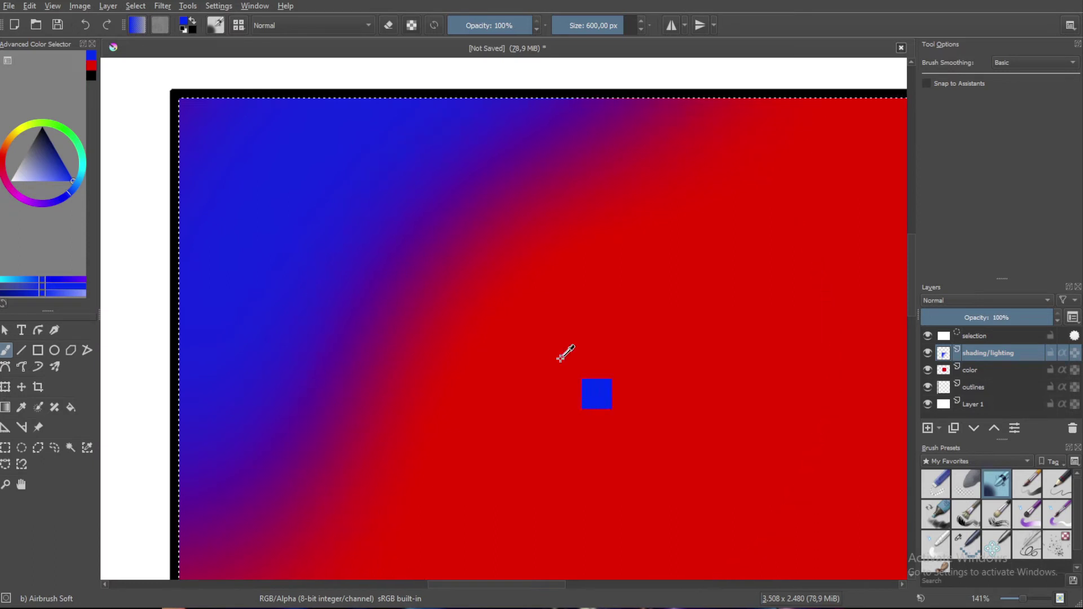
key(ctrl+z)
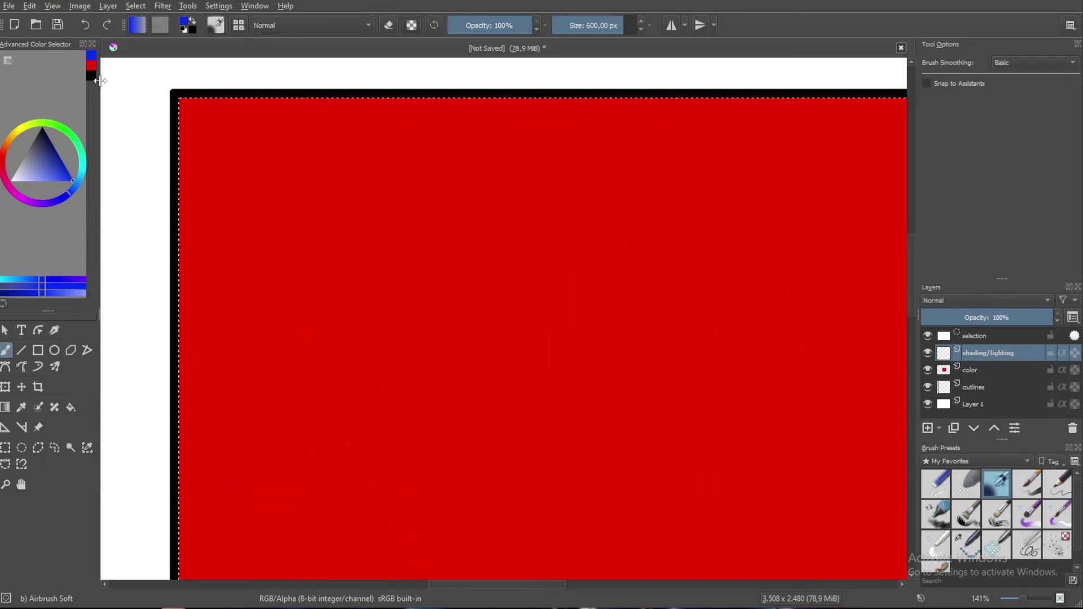
Set the brush colour to black, try full-opacity airbrush shading across the square's upper edge, and remove it
click(91, 76)
scroll(204, 198, down, 3)
mouse_move(218, 223)
mouse_down()
mouse_move(252, 182)
mouse_move(311, 153)
mouse_move(476, 116)
mouse_up()
mouse_move(225, 229)
mouse_down()
mouse_move(195, 206)
mouse_move(220, 138)
mouse_move(459, 121)
mouse_up()
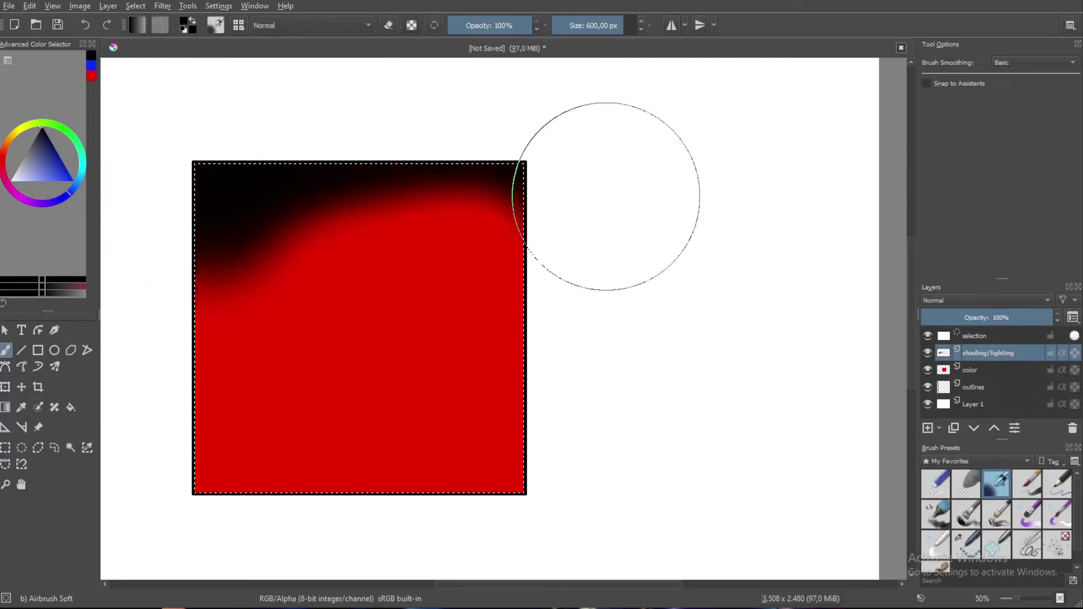
key(ctrl)
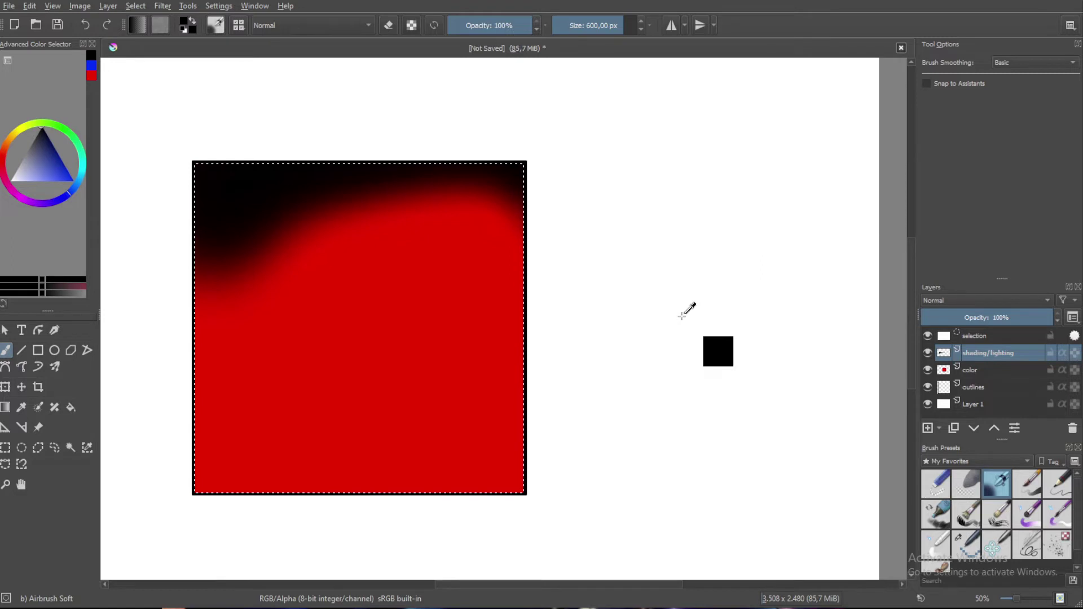
key(ctrl+x)
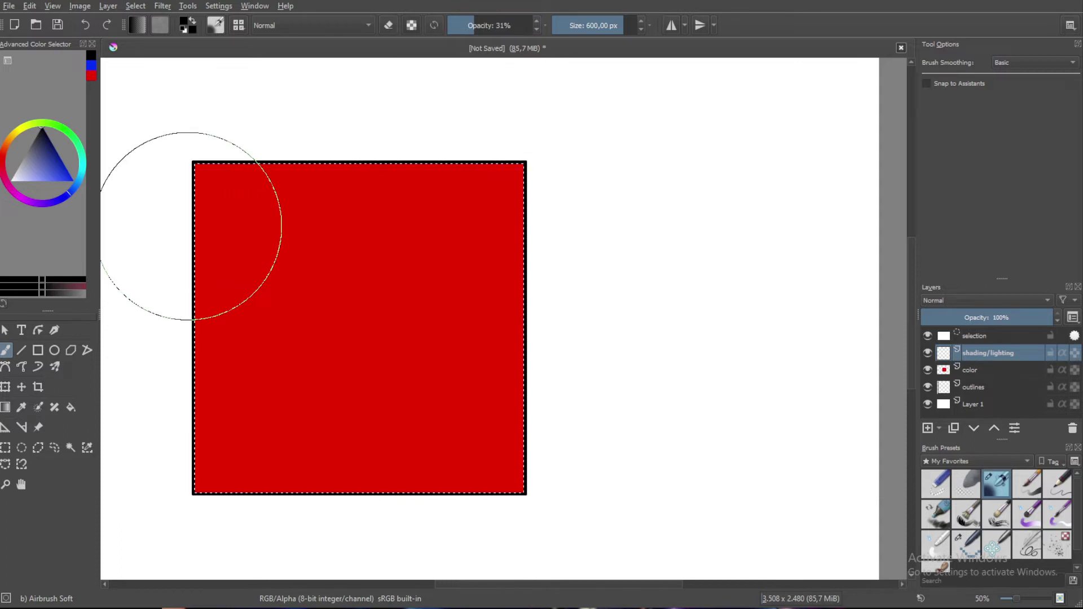
Shade the square's top edge and upper corners with soft black airbrush strokes at 31% opacity
mouse_move(194, 221)
mouse_down()
mouse_move(234, 182)
mouse_move(276, 166)
mouse_move(430, 153)
mouse_move(484, 159)
mouse_move(552, 203)
mouse_move(454, 152)
mouse_move(292, 149)
mouse_move(219, 169)
mouse_move(170, 236)
mouse_move(220, 173)
mouse_move(263, 153)
mouse_move(423, 141)
mouse_move(516, 165)
mouse_move(605, 238)
mouse_up()
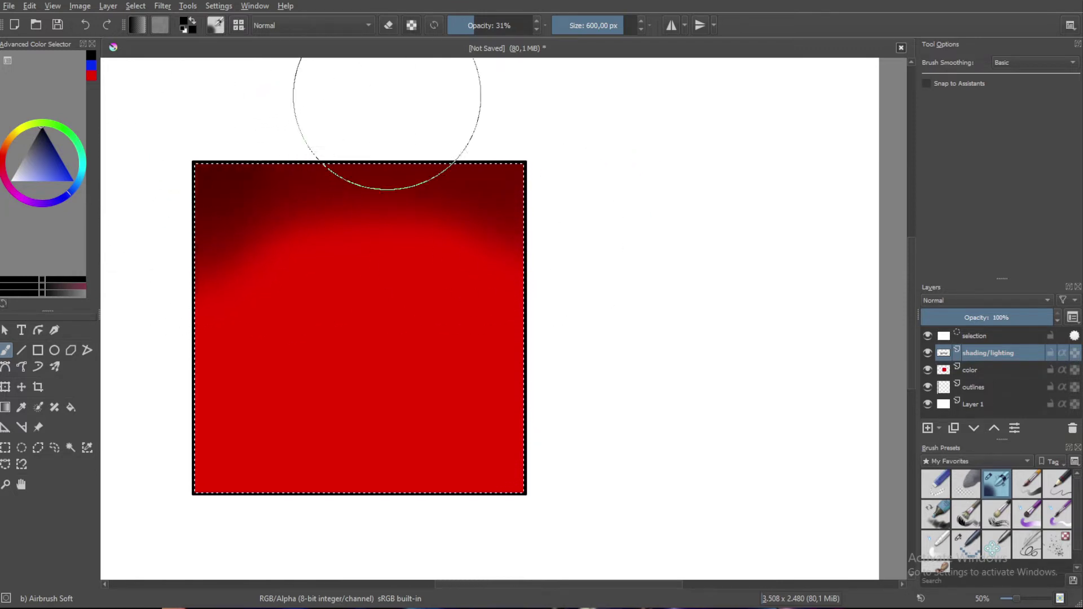
mouse_move(459, 103)
mouse_down()
mouse_move(524, 122)
mouse_move(617, 188)
mouse_up()
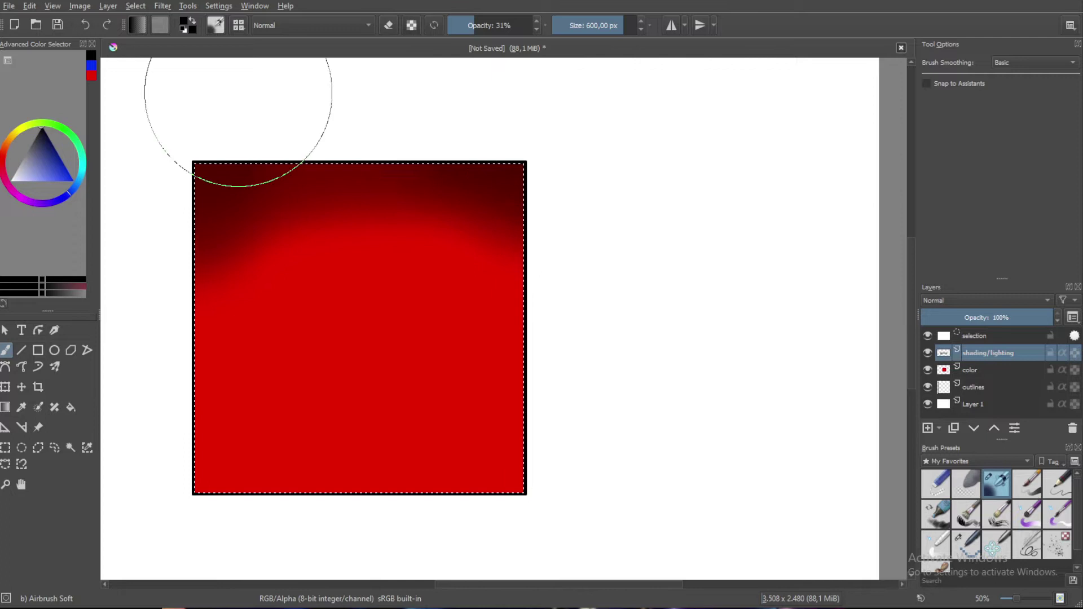
drag(199, 253, 334, 235)
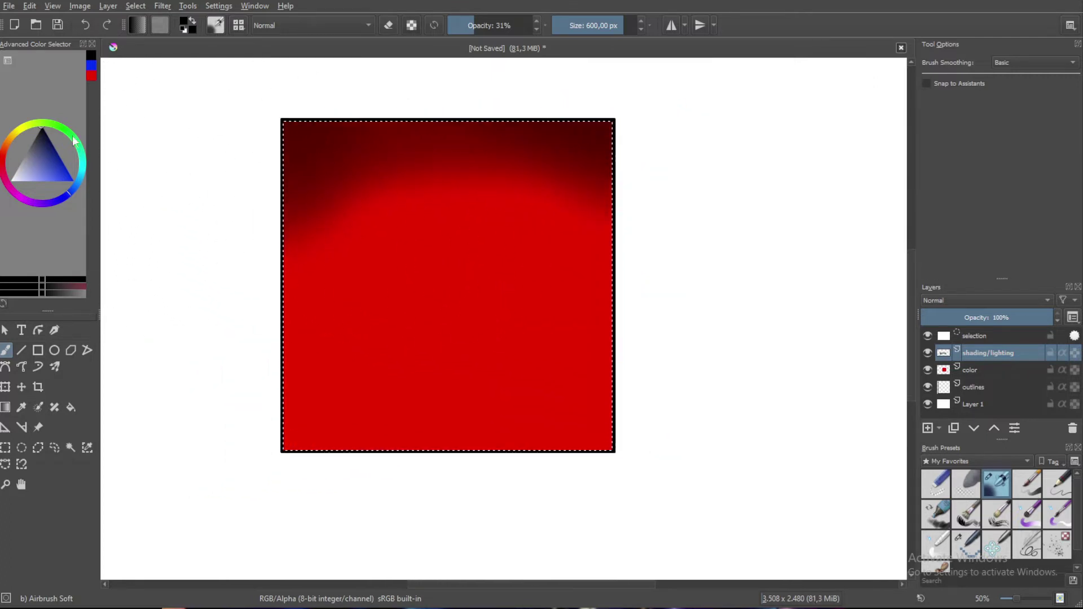
Airbrush a white highlight along the square's bottom edge and lower corners at 31% opacity
drag(58, 164, 10, 181)
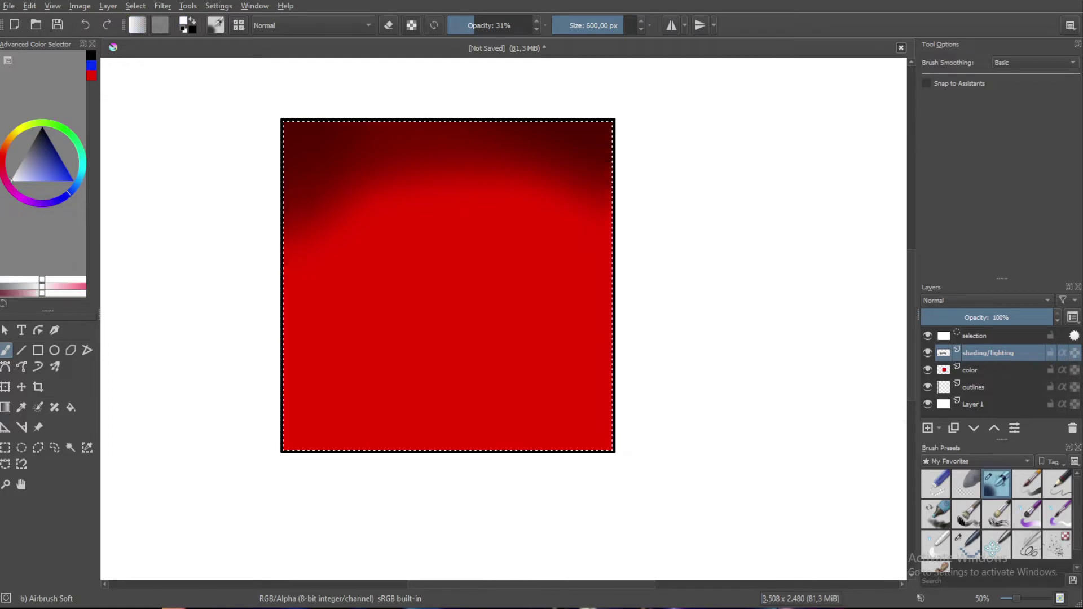
mouse_move(256, 391)
mouse_down()
mouse_move(277, 435)
mouse_move(321, 457)
mouse_move(493, 474)
mouse_move(552, 472)
mouse_move(601, 438)
mouse_move(641, 387)
mouse_move(635, 433)
mouse_move(566, 468)
mouse_move(372, 468)
mouse_move(302, 445)
mouse_move(237, 399)
mouse_move(254, 440)
mouse_up()
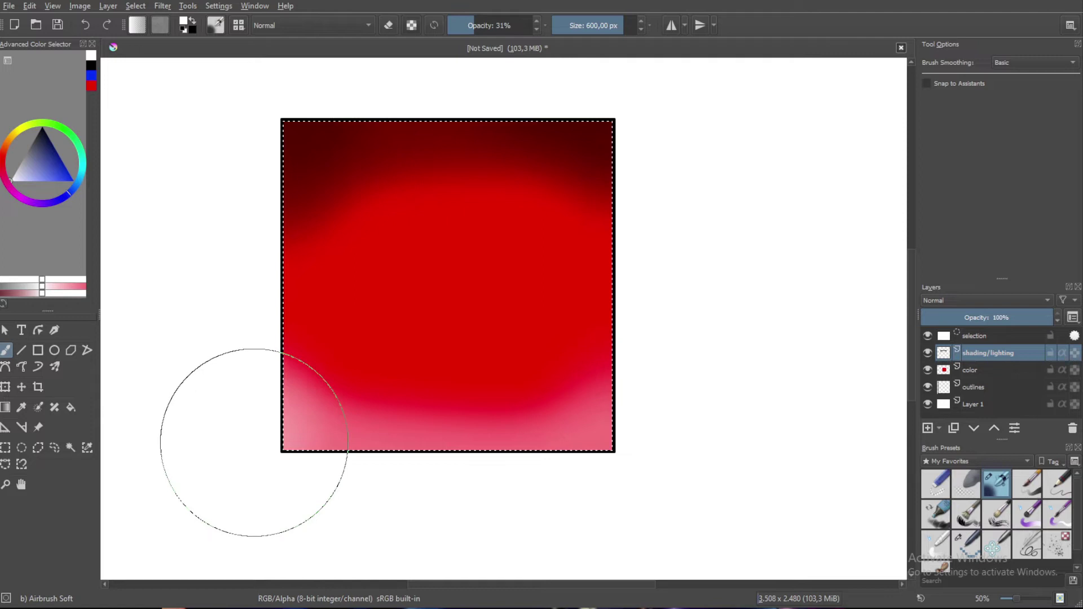
scroll(422, 490, down, 3)
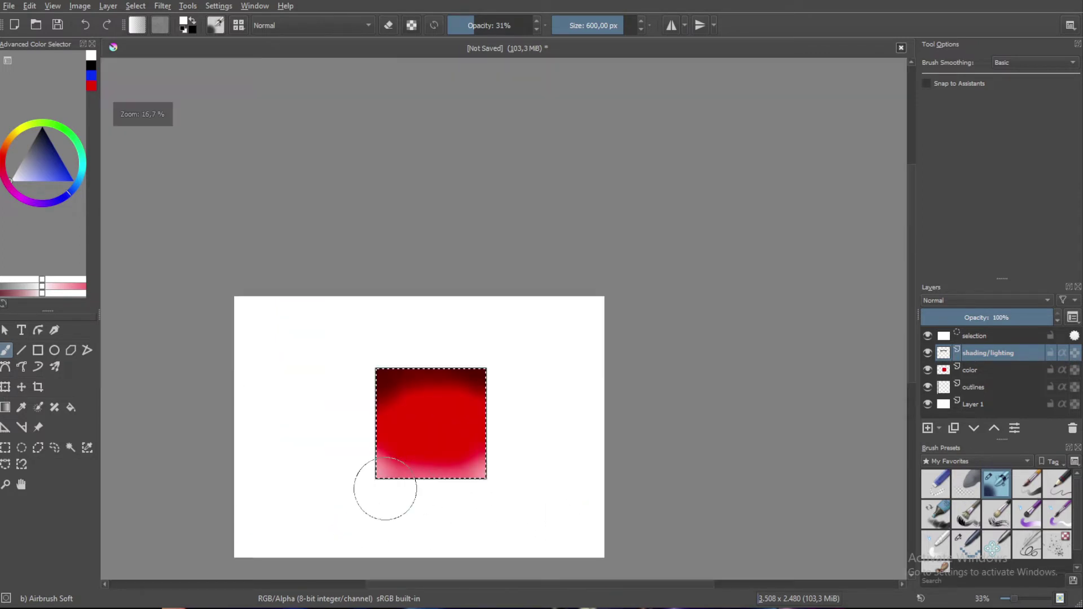
drag(353, 498, 353, 457)
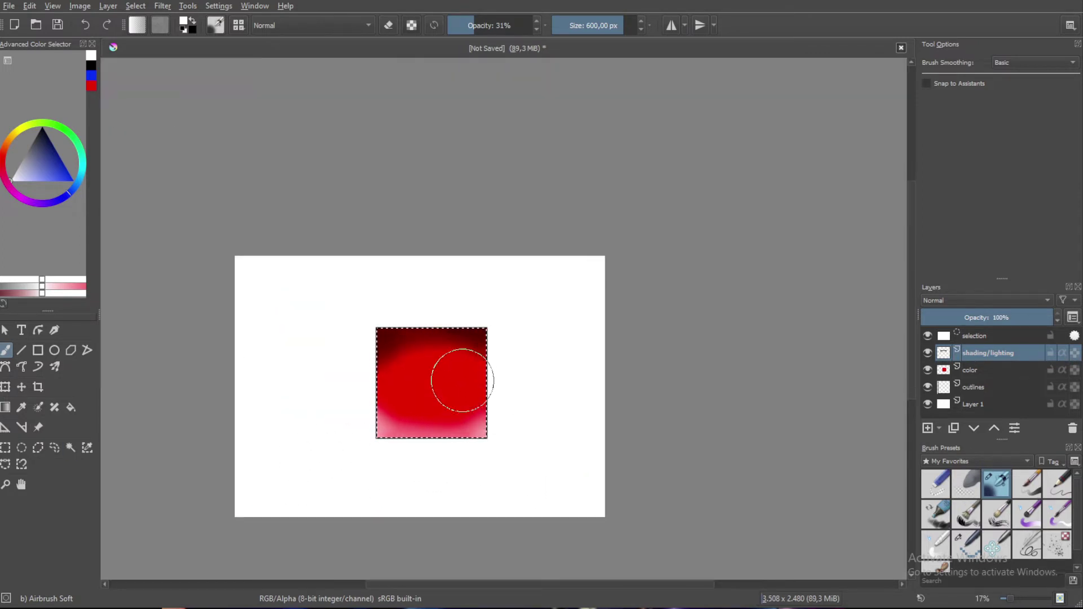
scroll(429, 358, up, 2)
drag(387, 440, 389, 336)
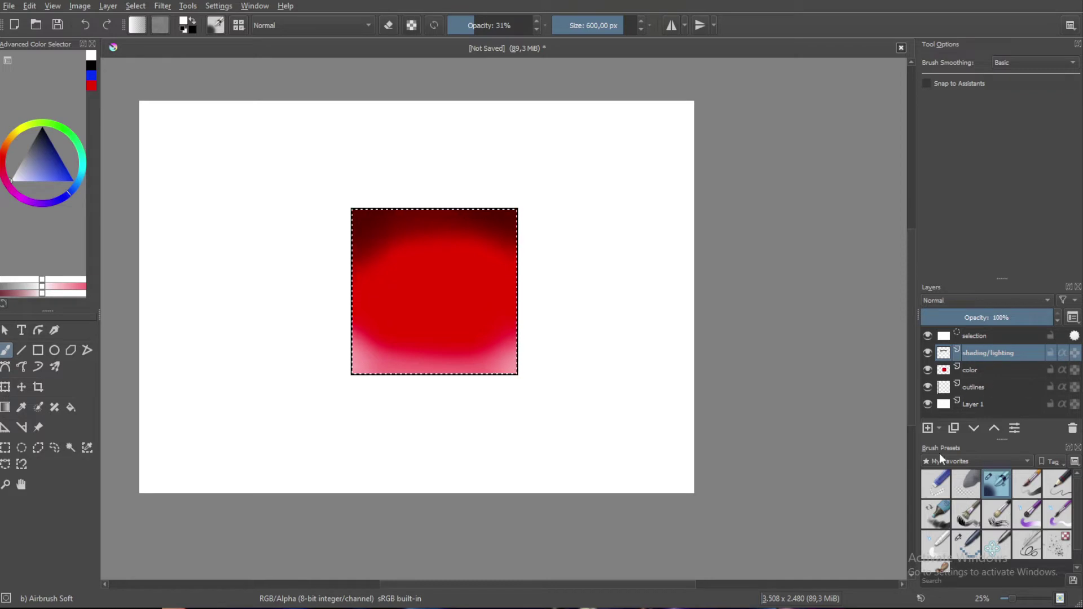
Add a new layer above shading/lighting and set the colour to yellow with the Pixel Art brush preset
click(927, 433)
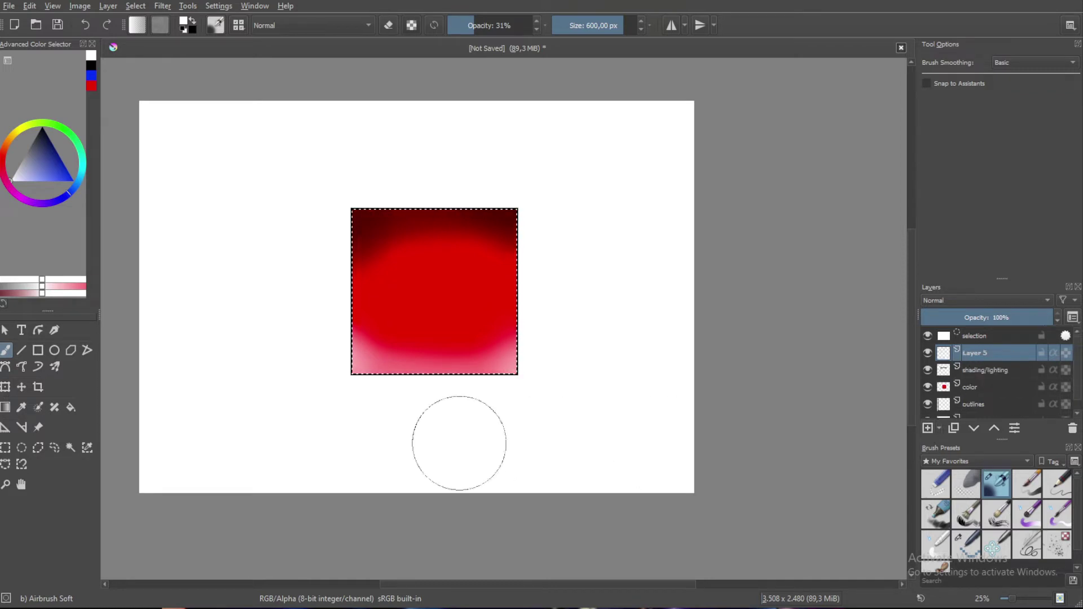
click(55, 350)
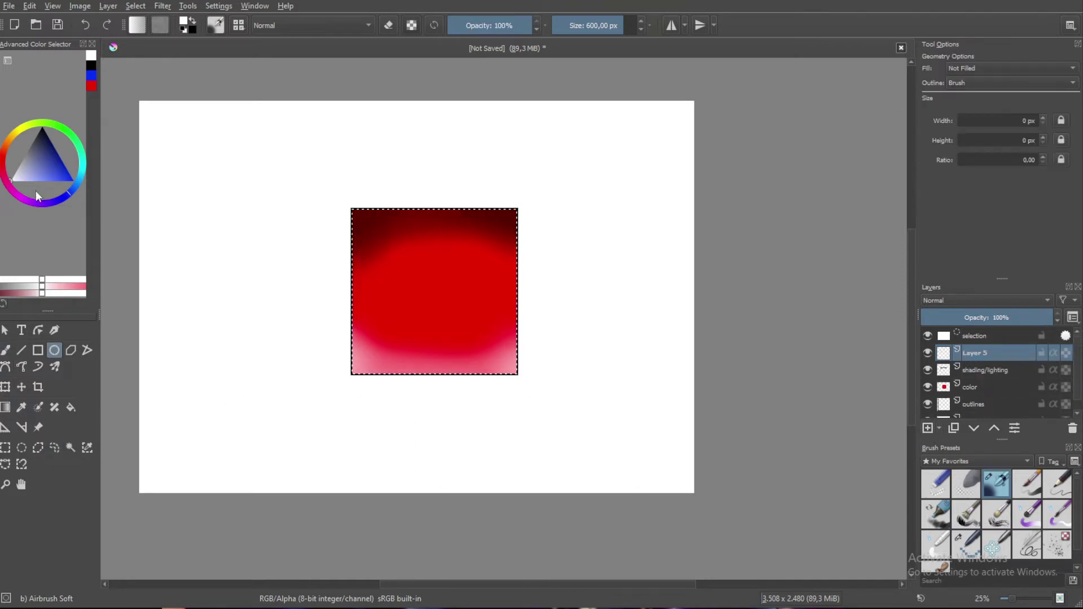
click(14, 131)
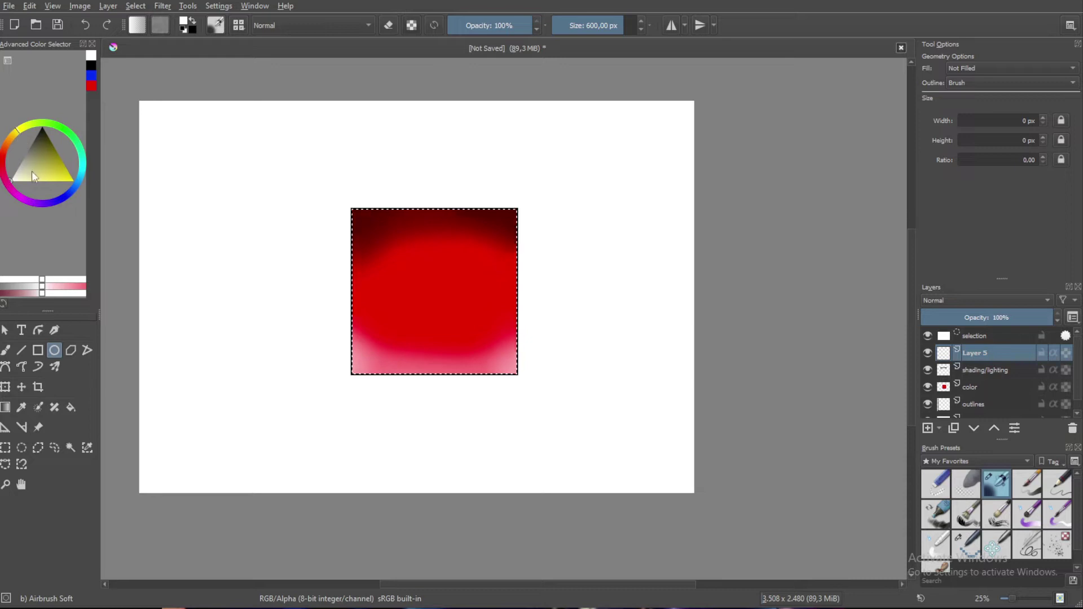
click(56, 181)
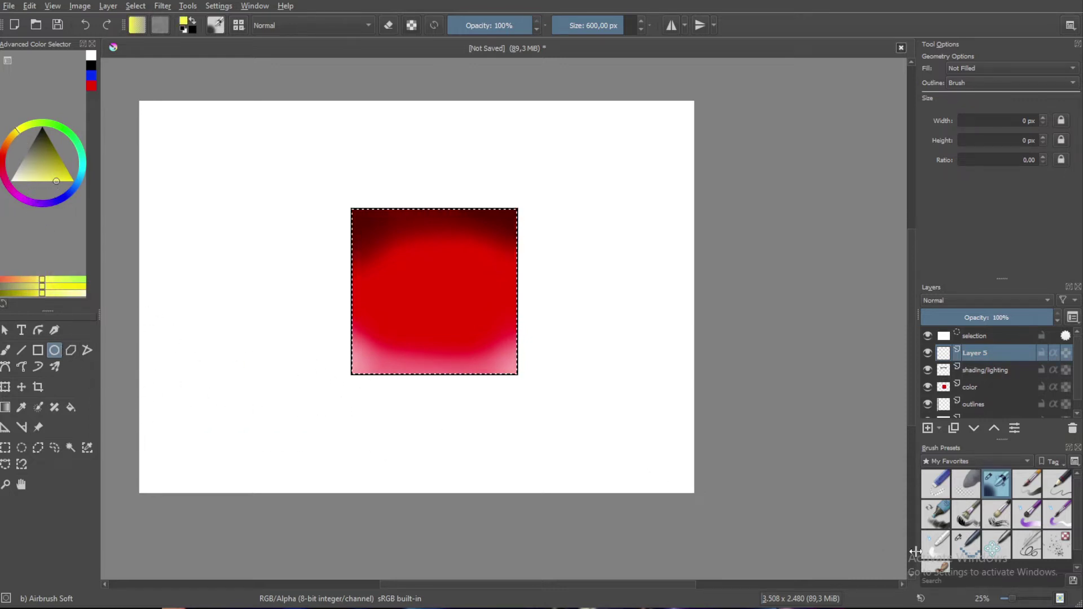
click(968, 545)
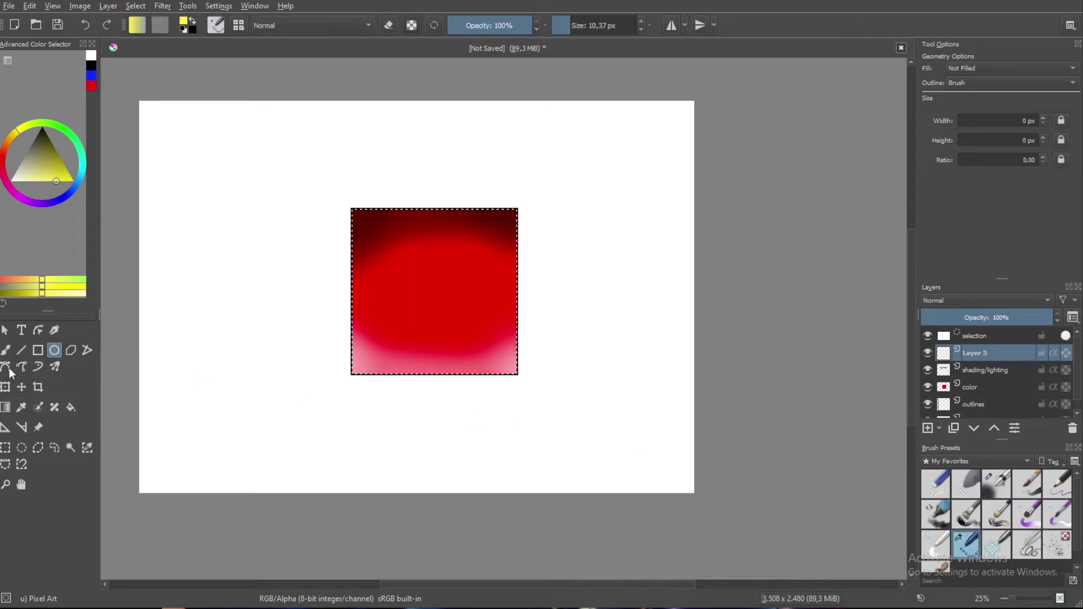
click(6, 351)
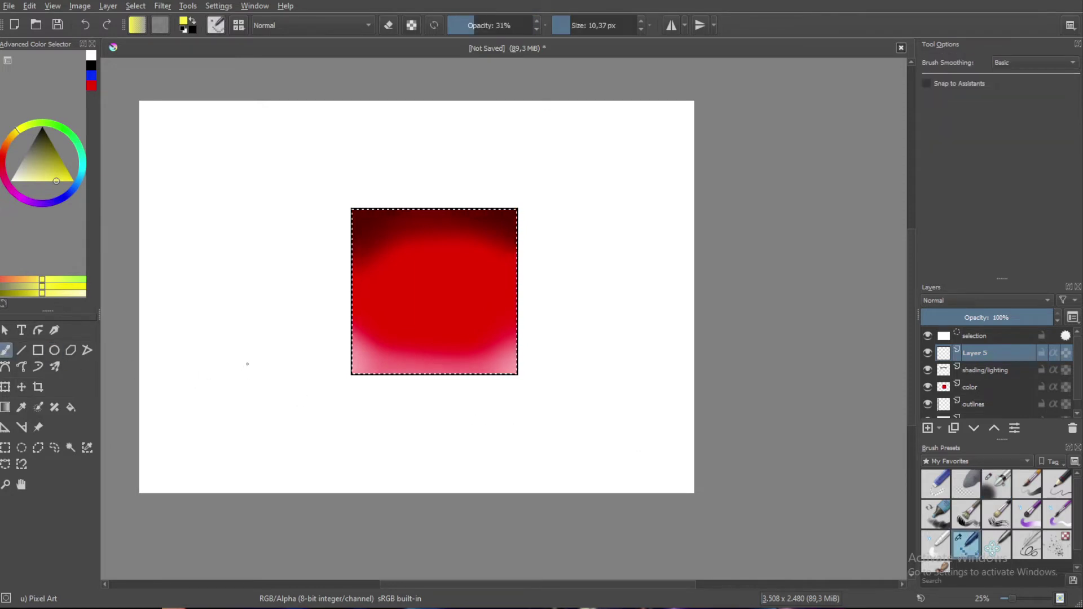
Try to draw a yellow ellipse about 400 by 380 px outside the selection, below and left of the square
click(55, 353)
drag(228, 395, 292, 455)
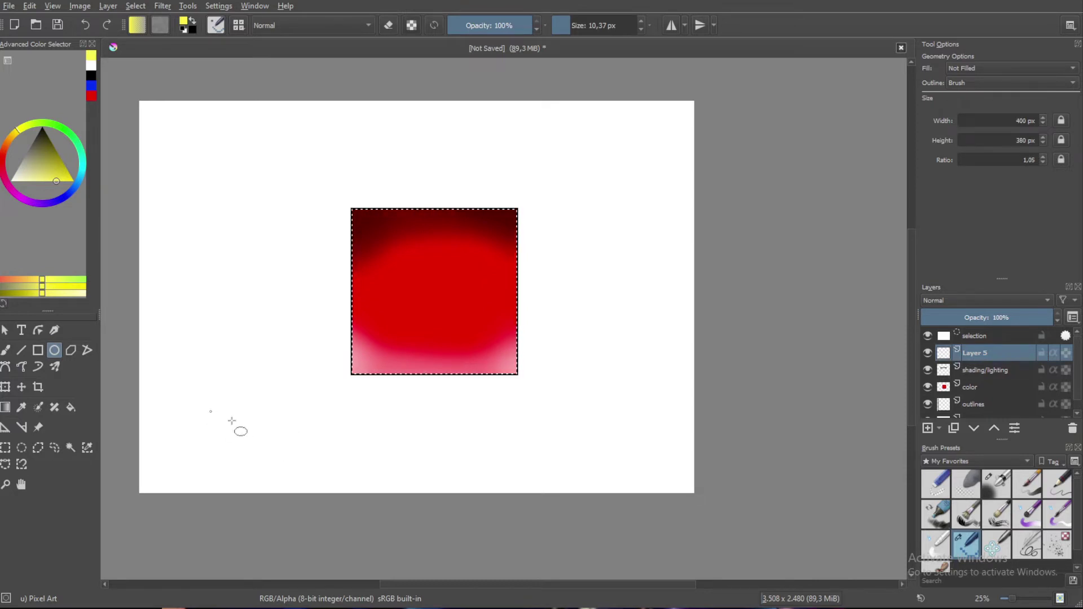
scroll(258, 464, up, 3)
drag(257, 463, 290, 401)
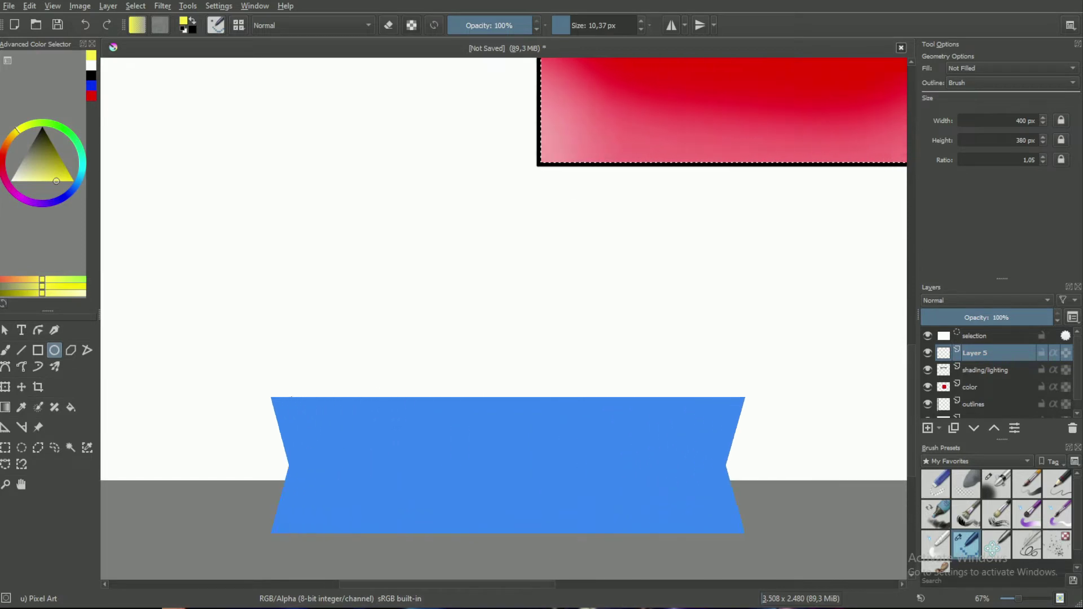
scroll(586, 338, down, 3)
drag(594, 337, 526, 352)
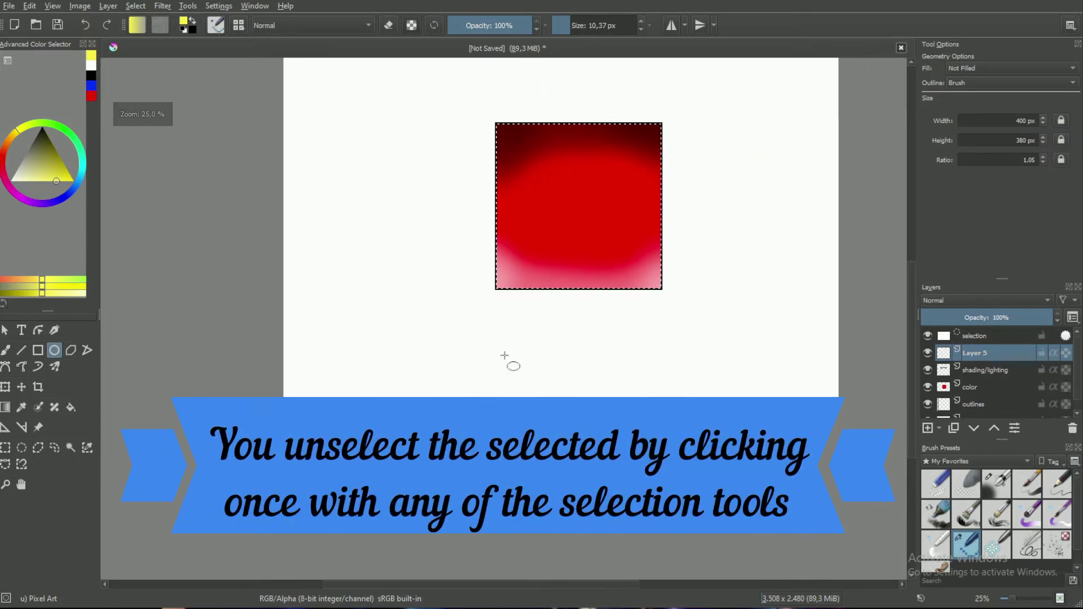
Clear the selection and draw a yellow circle outline about 372 by 382 px below and left of the square
click(7, 448)
click(562, 231)
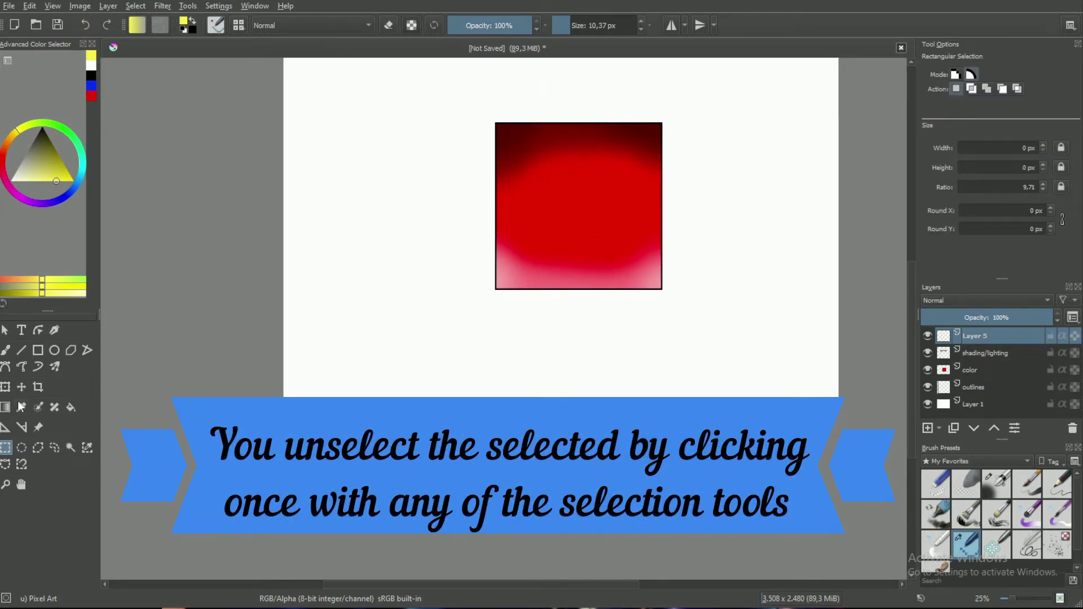
click(54, 350)
scroll(401, 323, up, 1)
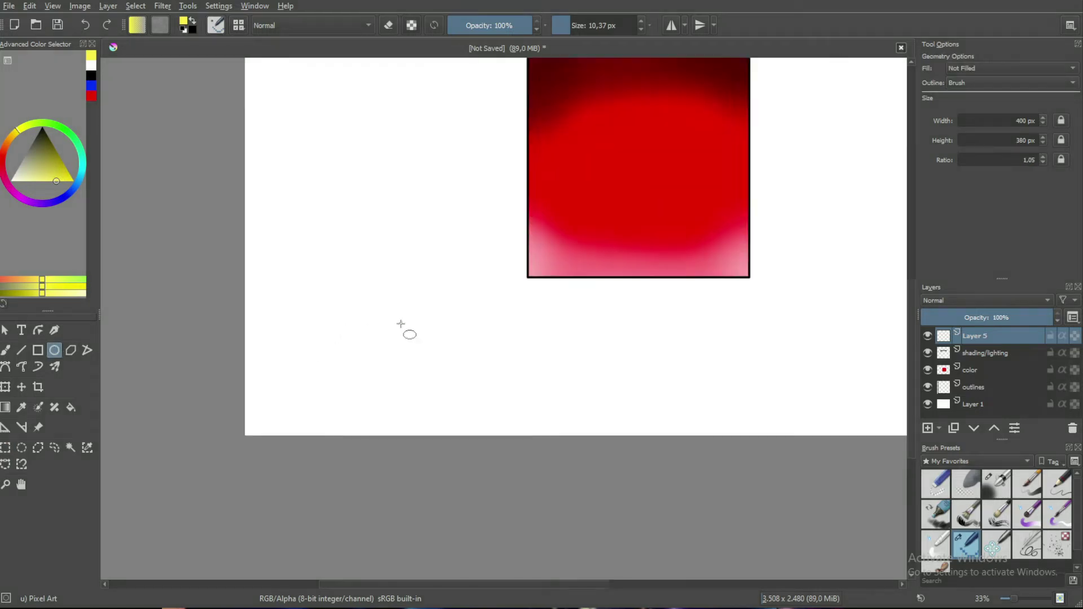
scroll(400, 323, up, 1)
mouse_move(382, 300)
mouse_down()
mouse_move(482, 421)
mouse_move(500, 422)
mouse_up()
scroll(621, 424, down, 2)
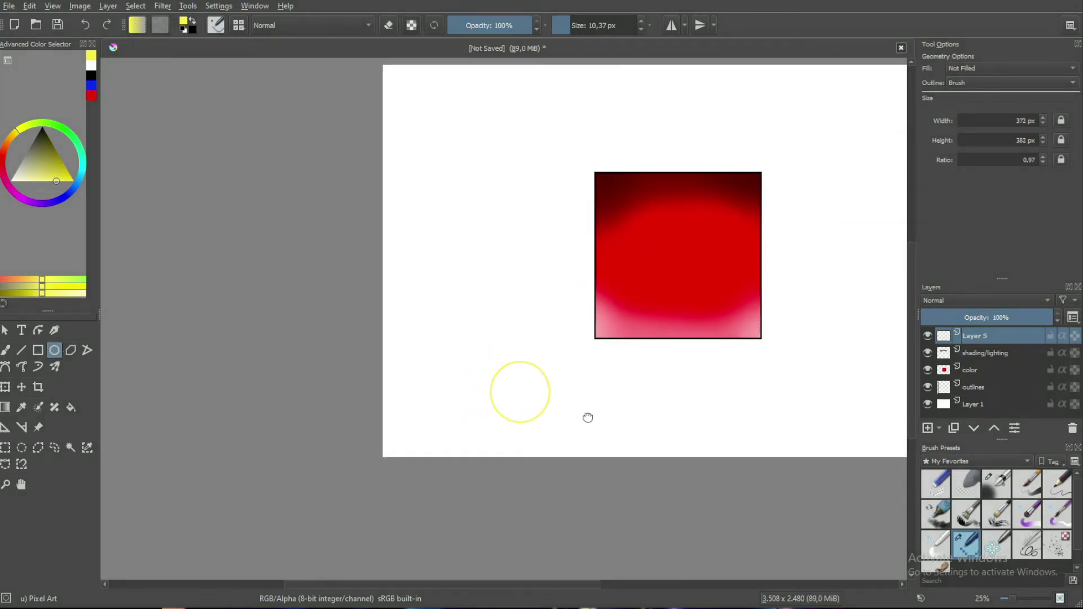
Move the yellow circle to directly beneath the square with the Transform tool
click(6, 385)
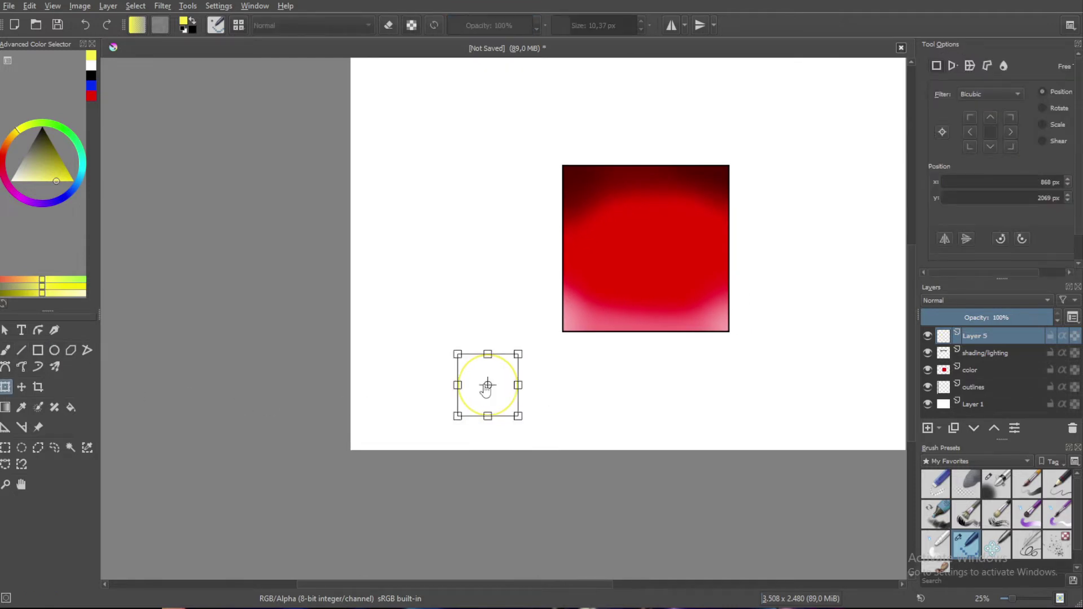
drag(472, 392, 625, 392)
click(6, 447)
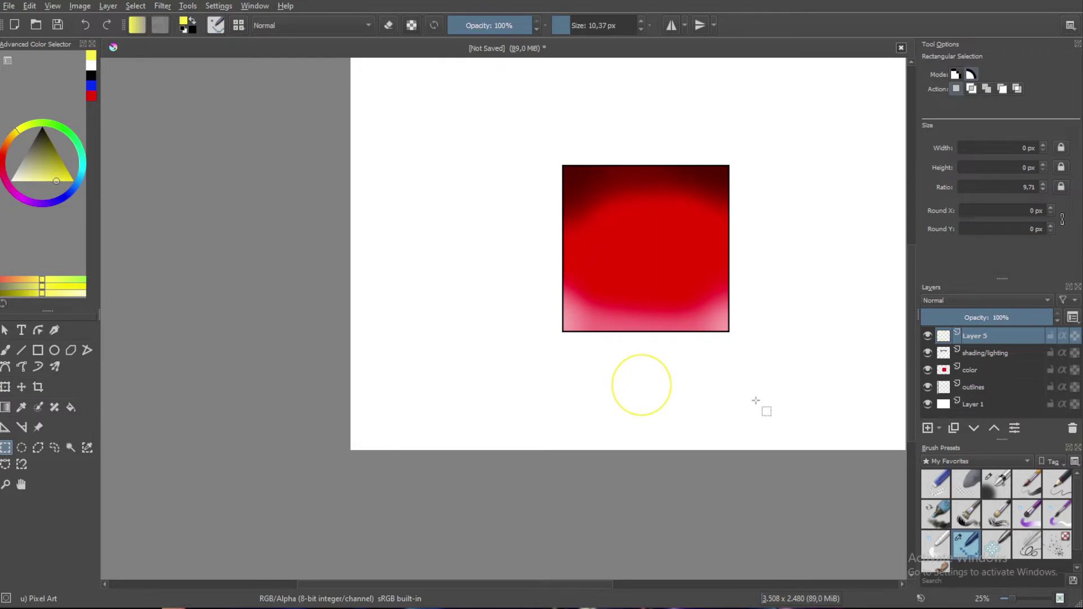
drag(756, 401, 657, 405)
drag(548, 336, 545, 276)
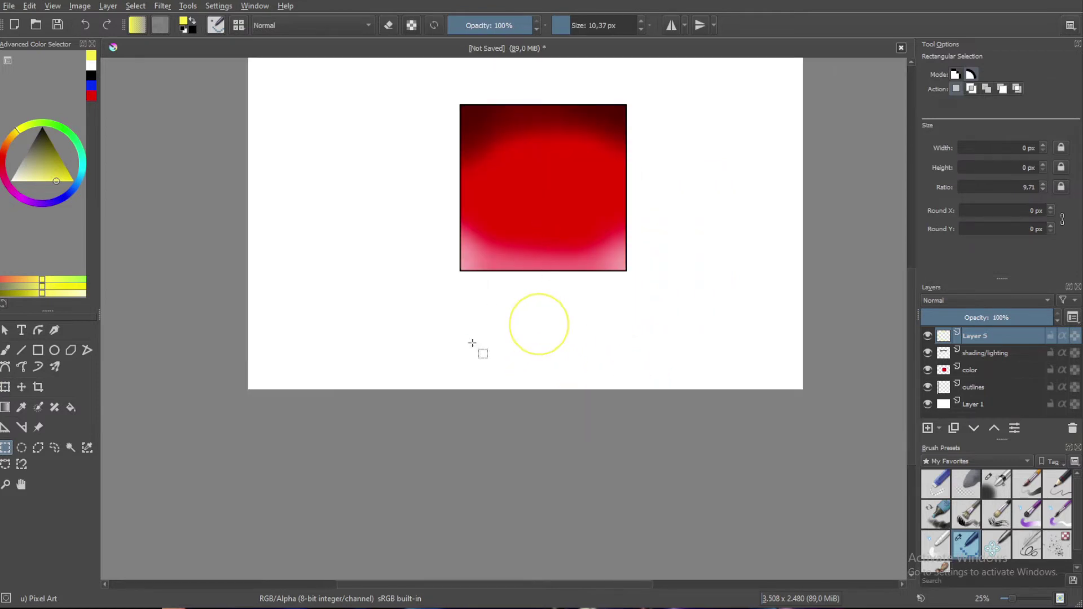
Move the yellow circle from beneath the square to the blank area at its left side
scroll(533, 318, up, 3)
drag(509, 290, 478, 447)
scroll(480, 437, up, 1)
scroll(477, 410, down, 3)
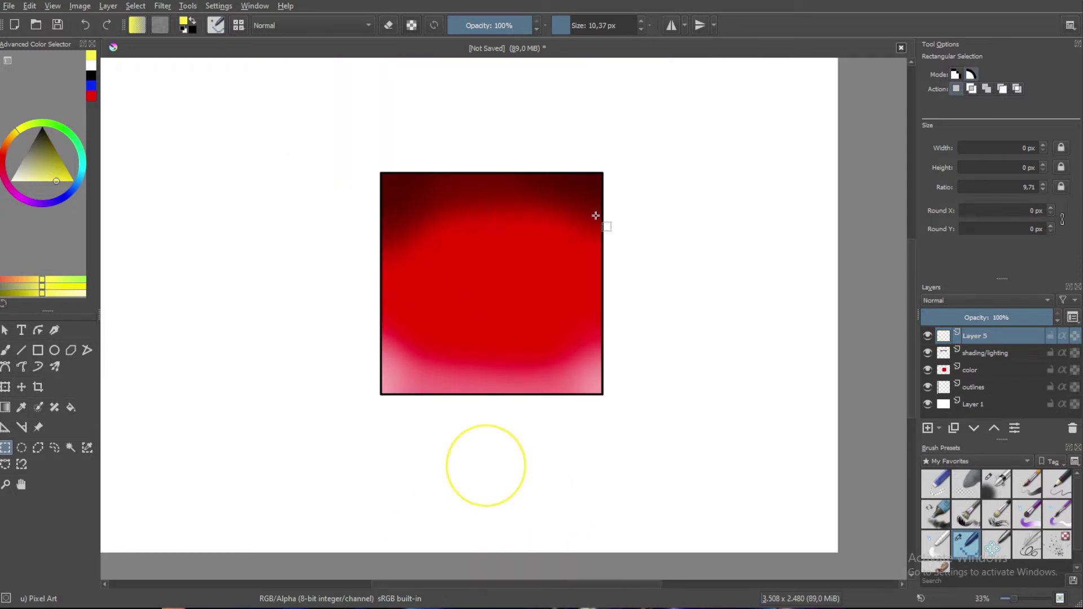
click(6, 387)
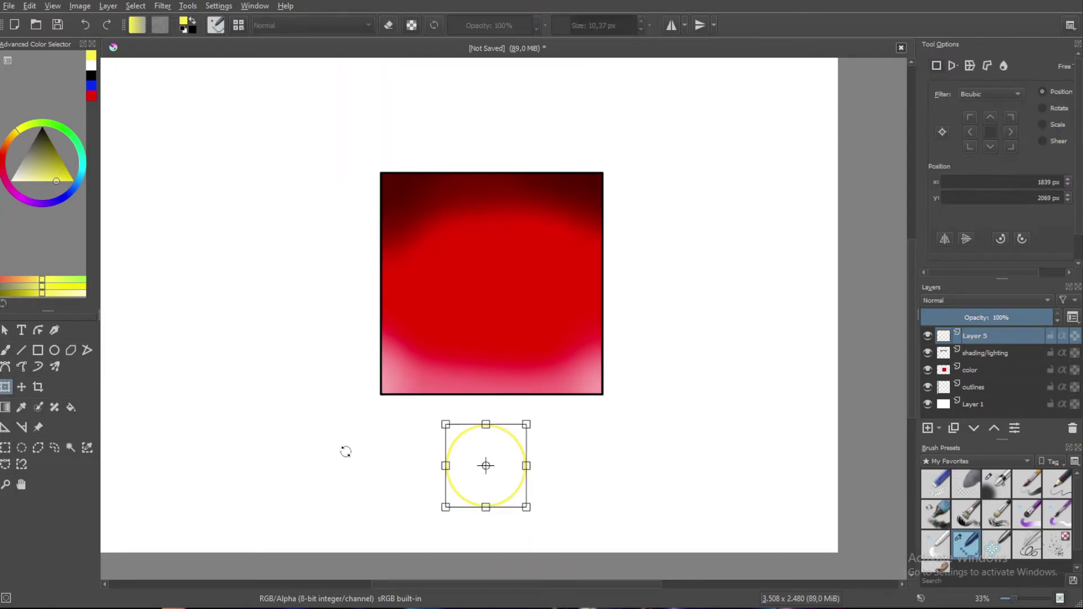
mouse_move(486, 493)
mouse_down()
mouse_move(283, 358)
mouse_move(244, 287)
mouse_up()
Make the shading/lighting layer the target of the Transform tool
click(990, 354)
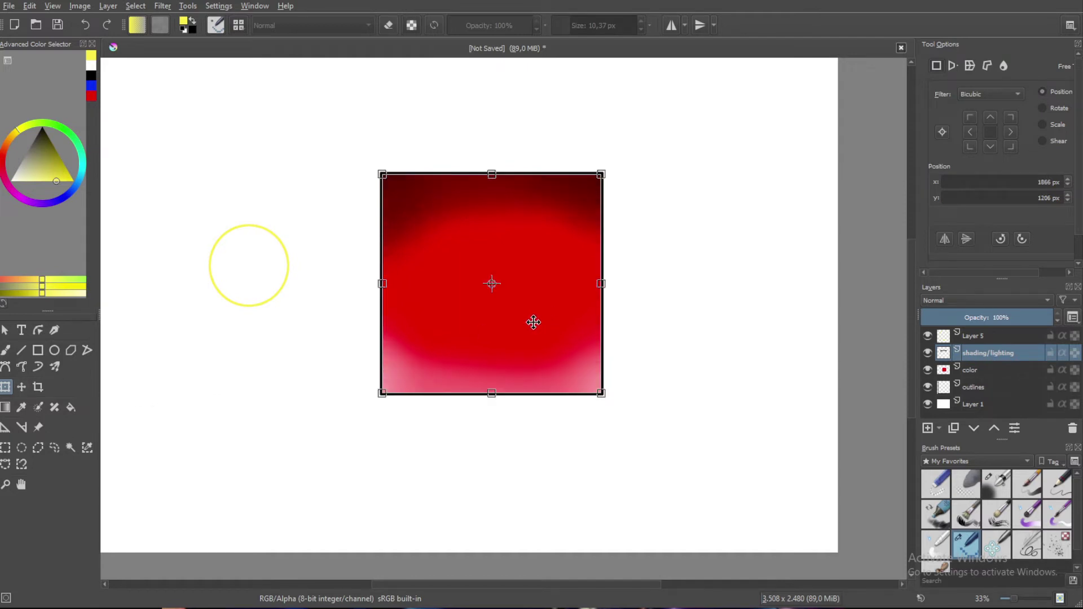
mouse_move(546, 446)
mouse_down()
mouse_move(423, 438)
mouse_move(355, 406)
mouse_move(315, 344)
mouse_up()
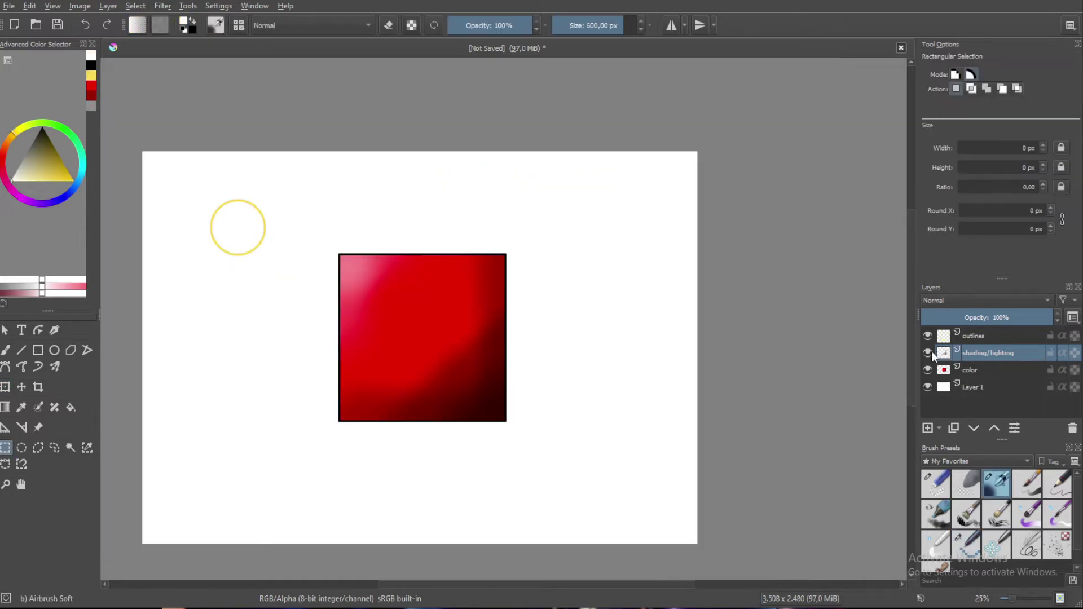
mouse_move(931, 350)
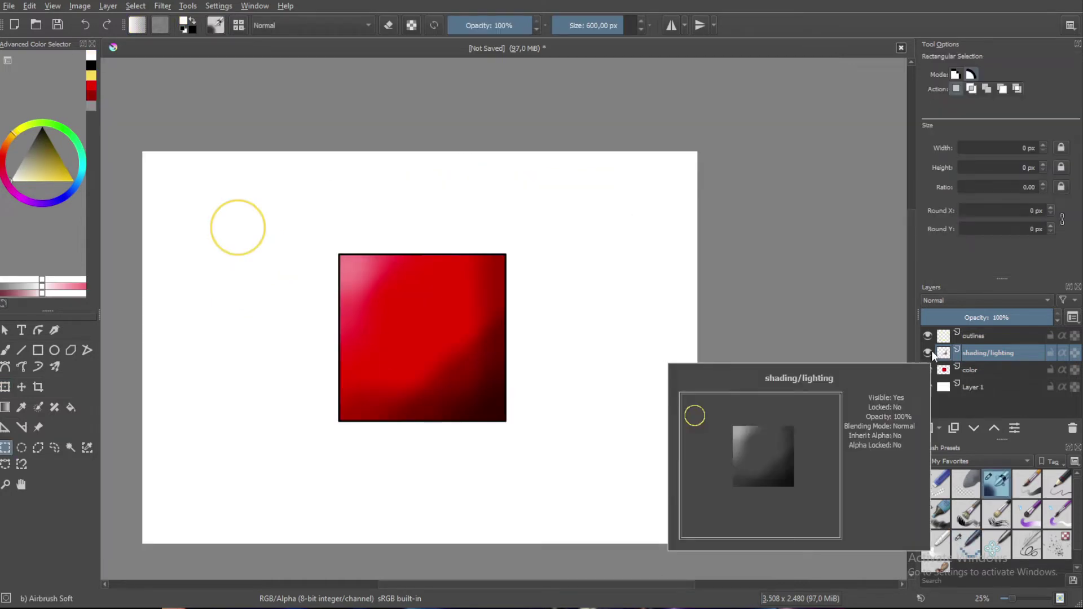
mouse_move(931, 370)
mouse_move(970, 340)
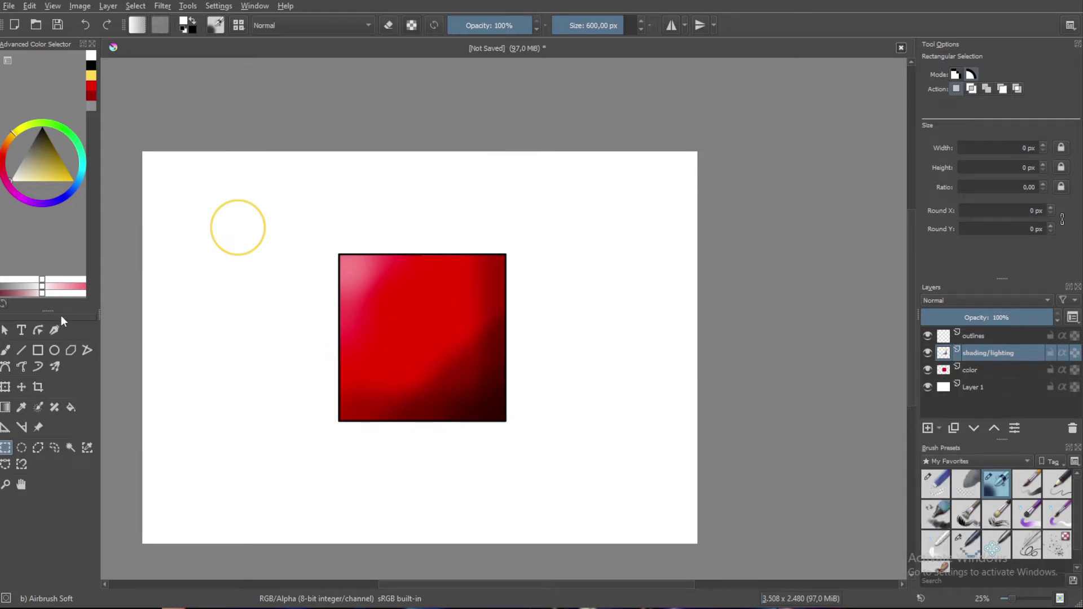
drag(464, 391, 233, 305)
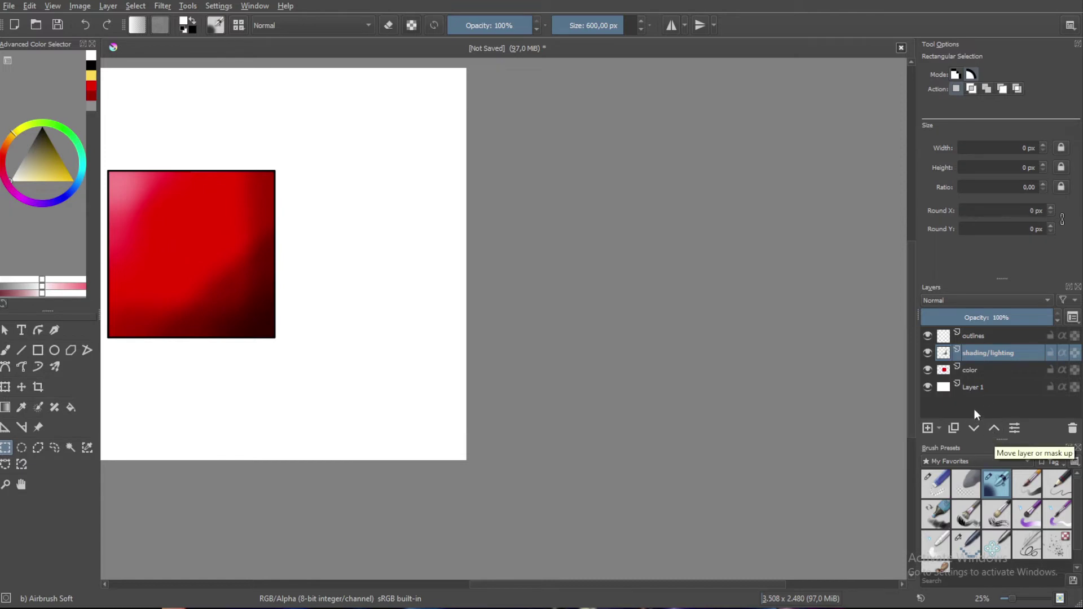
Add two new paint layers directly above Layer 1
click(996, 387)
click(925, 428)
click(925, 428)
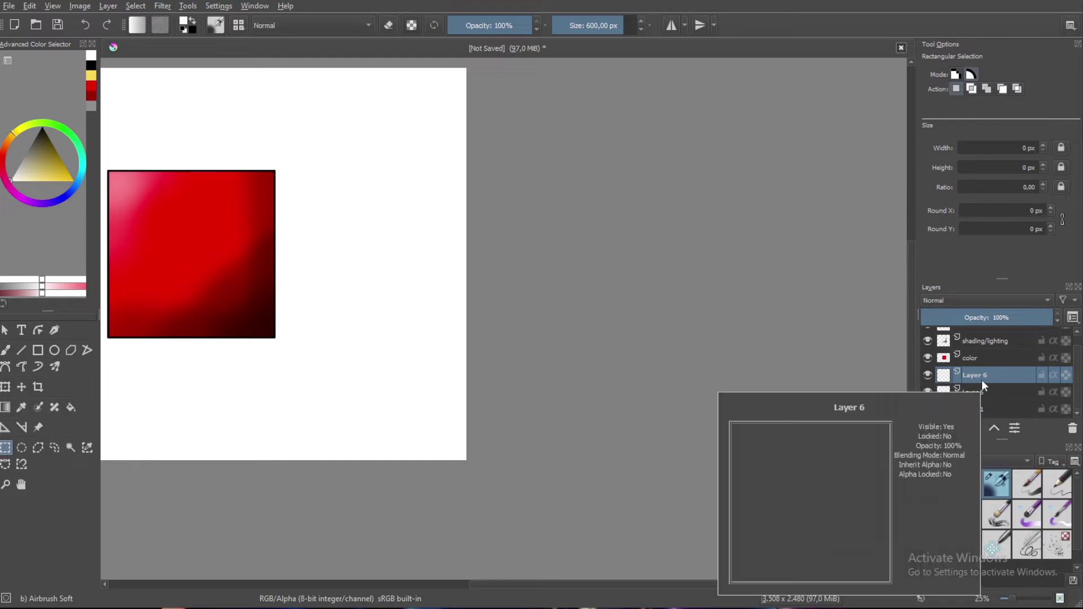
shift+click(979, 393)
shift+click(981, 409)
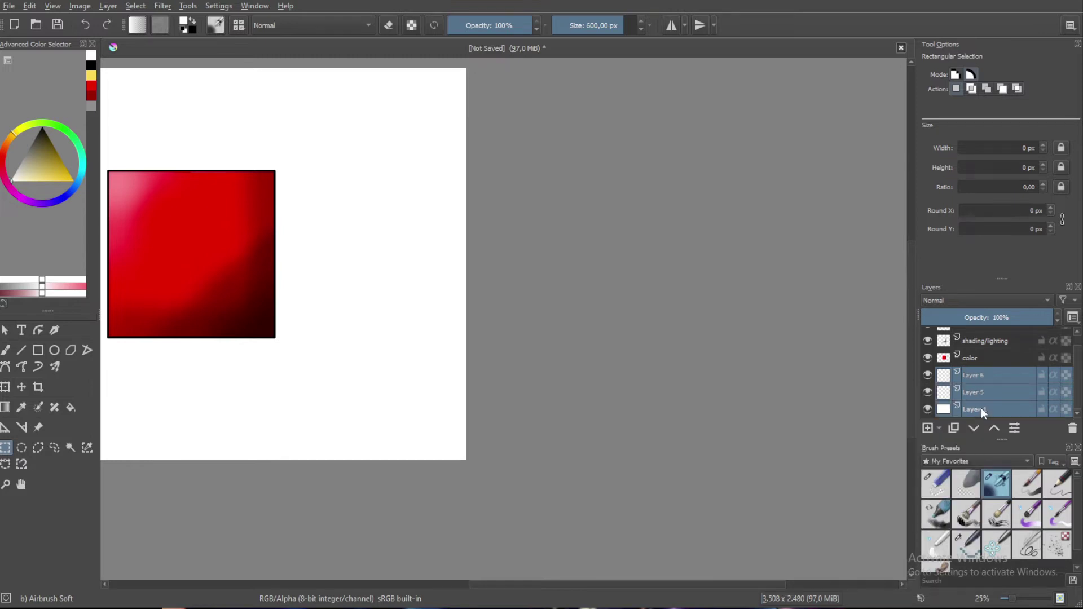
right_click(970, 375)
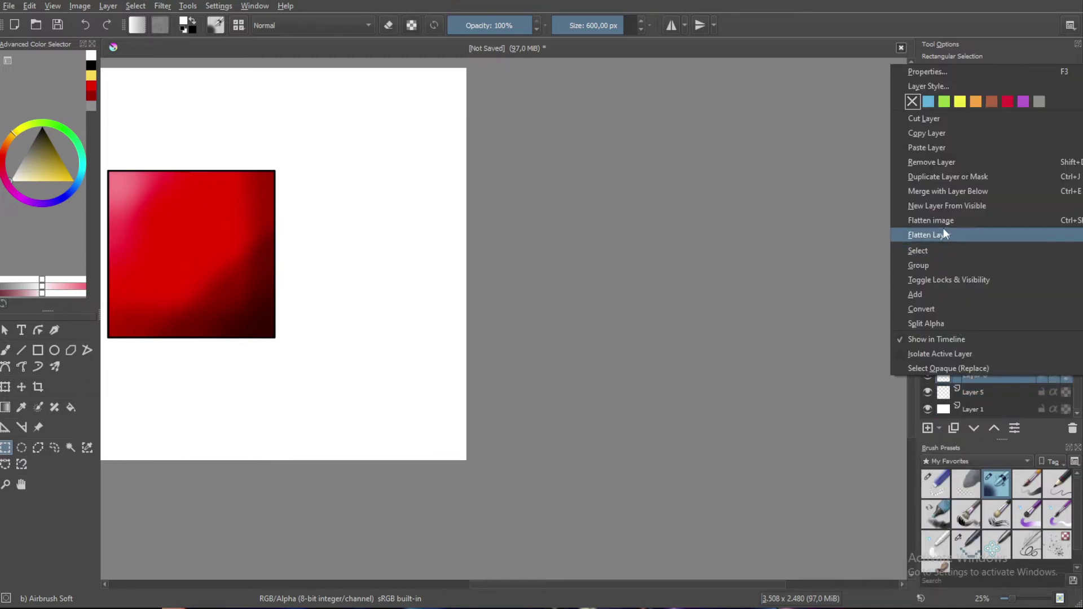
mouse_move(945, 251)
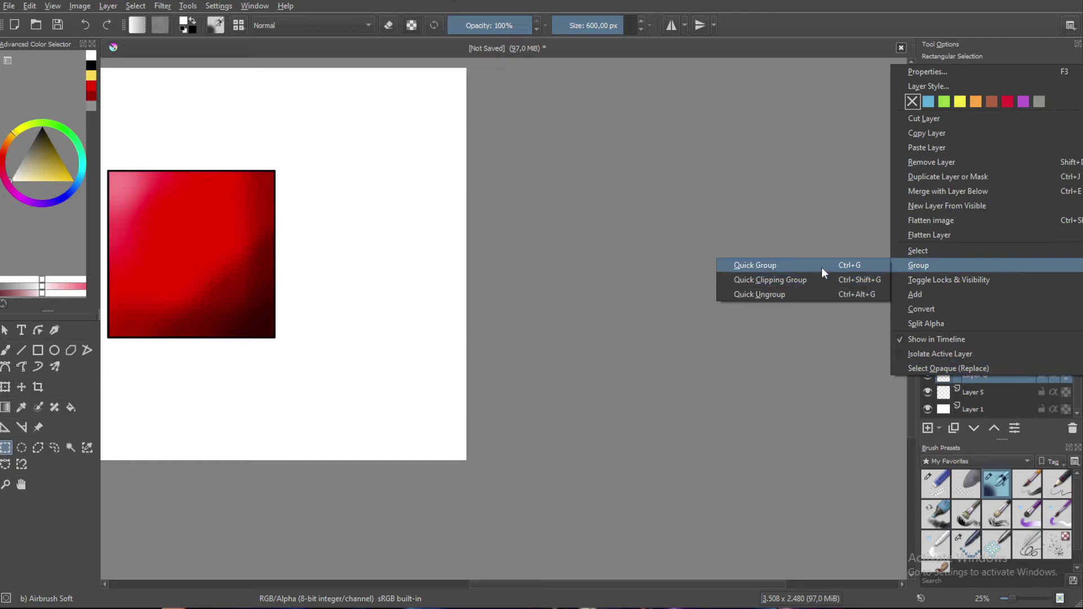
click(973, 404)
click(973, 407)
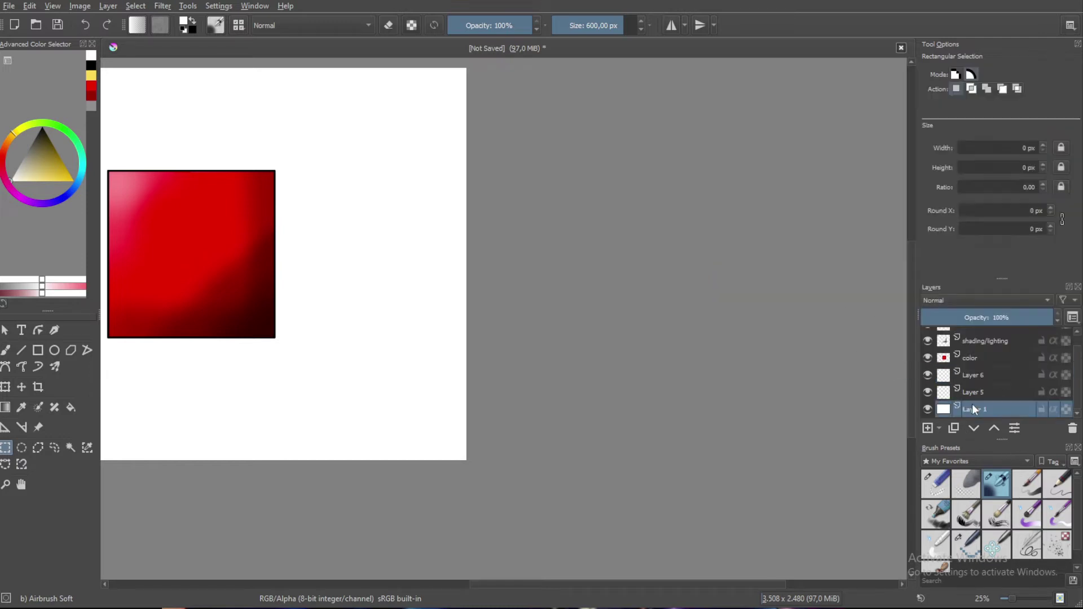
ctrl+click(972, 390)
ctrl+click(975, 377)
right_click(976, 374)
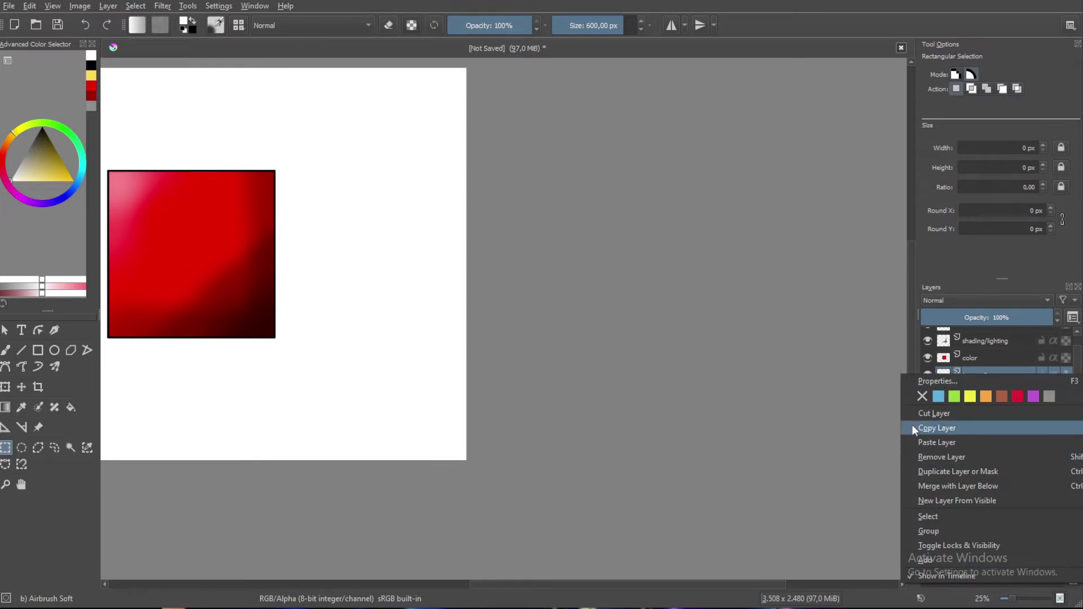
click(985, 297)
right_click(966, 407)
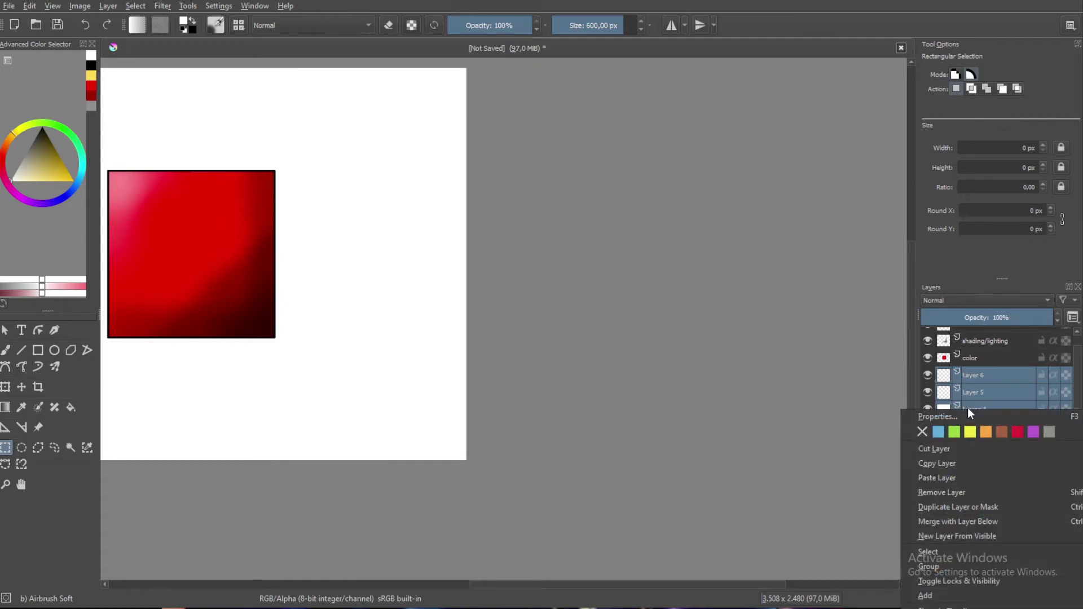
right_click(969, 397)
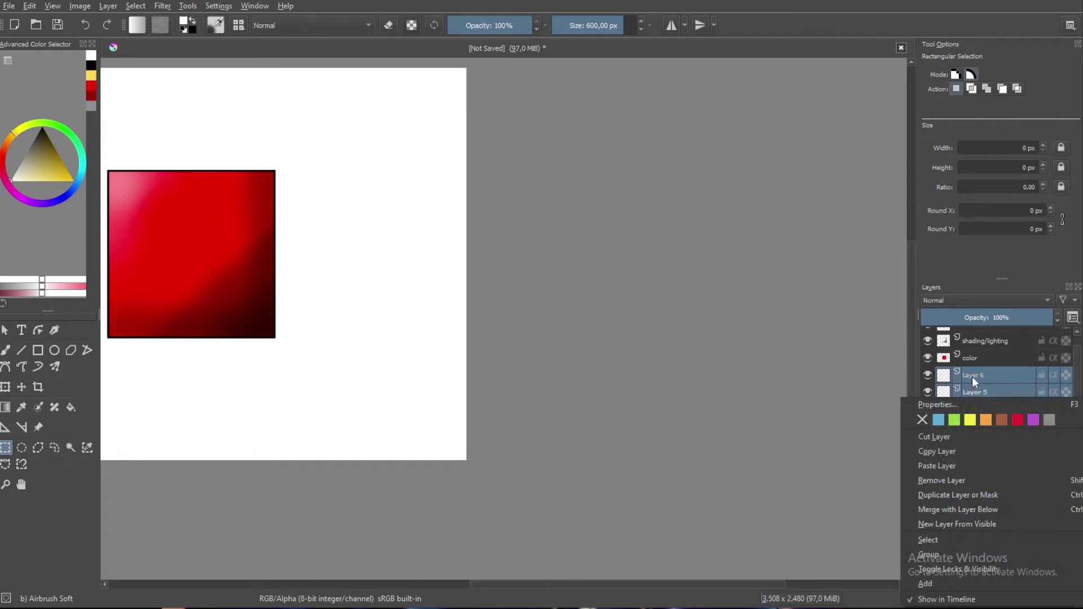
mouse_move(940, 551)
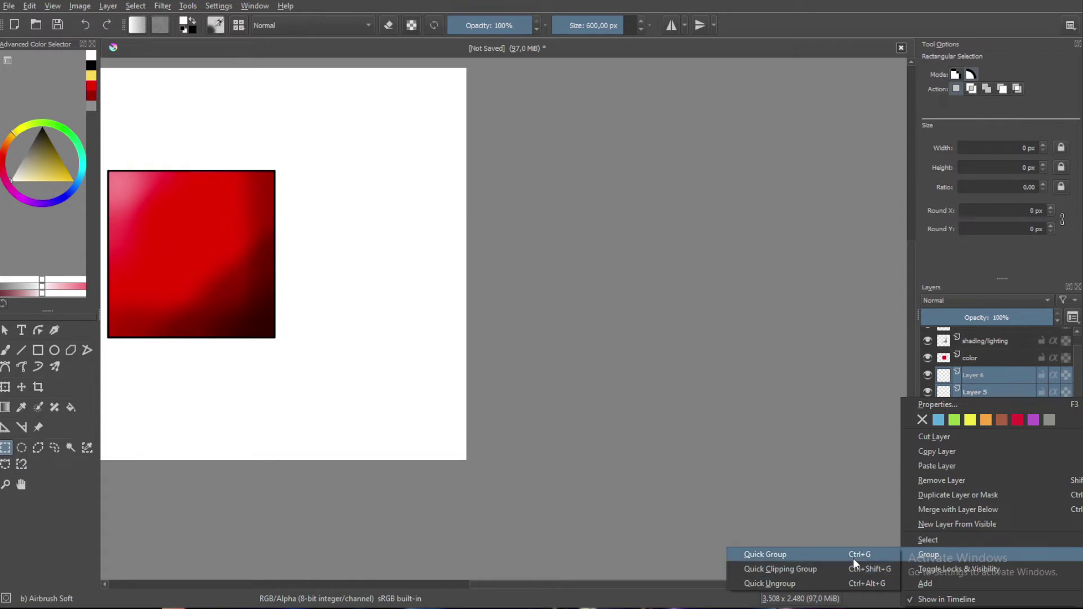
click(974, 371)
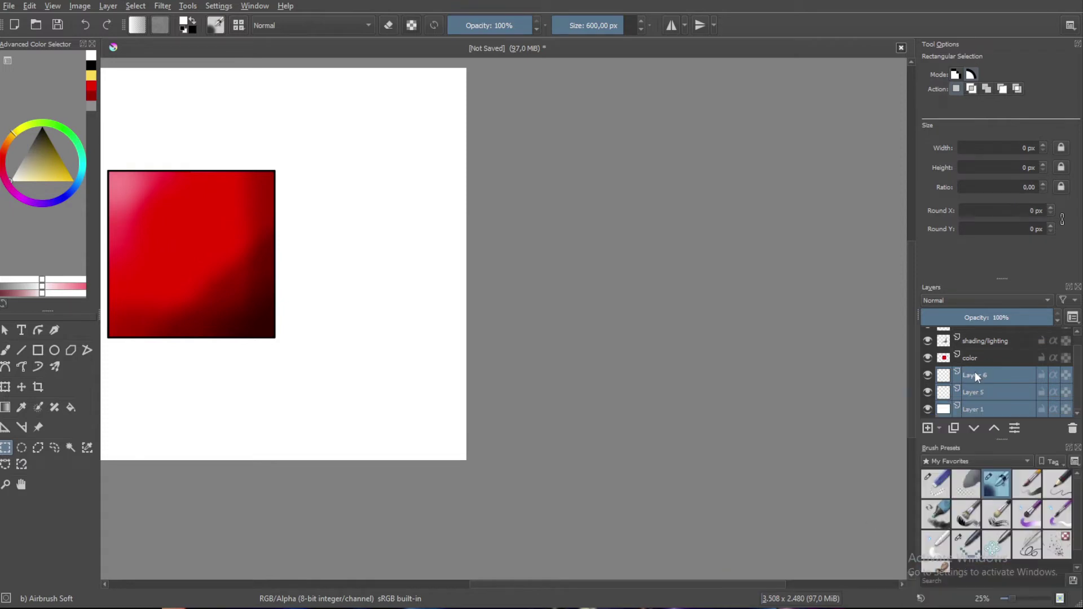
Put Layer 6 and Layer 5 together into a new group with Quick Group
click(974, 373)
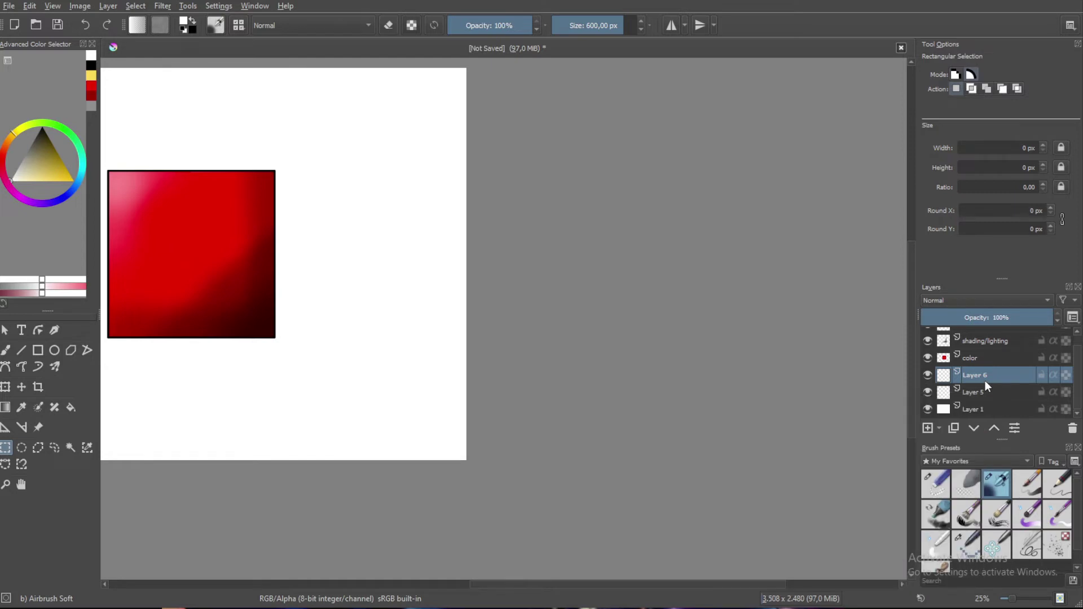
ctrl+click(985, 394)
scroll(984, 395, up, 1)
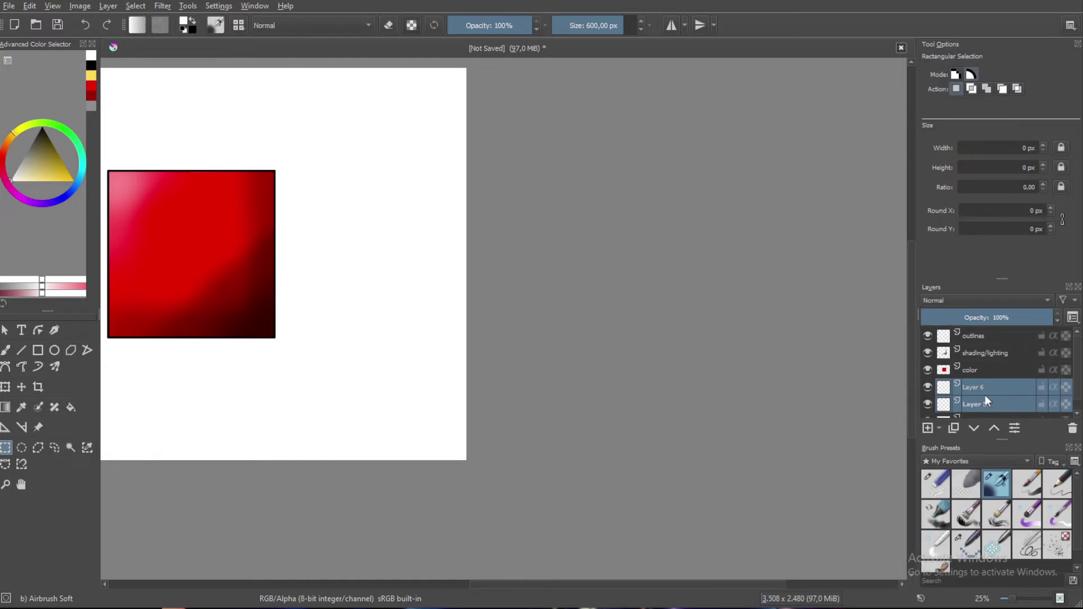
scroll(984, 400, down, 1)
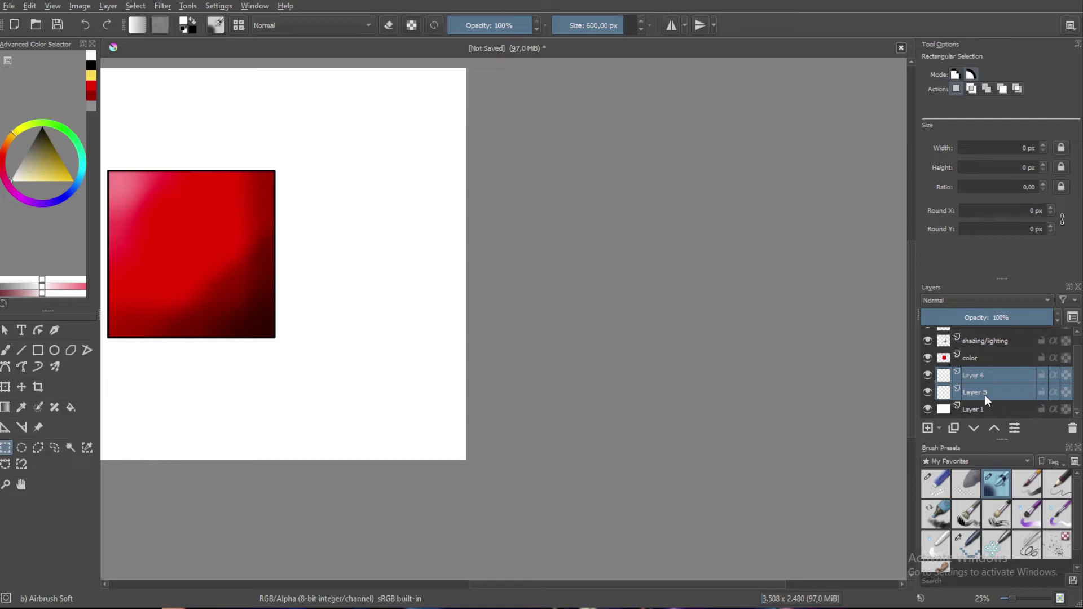
key(ctrl+g)
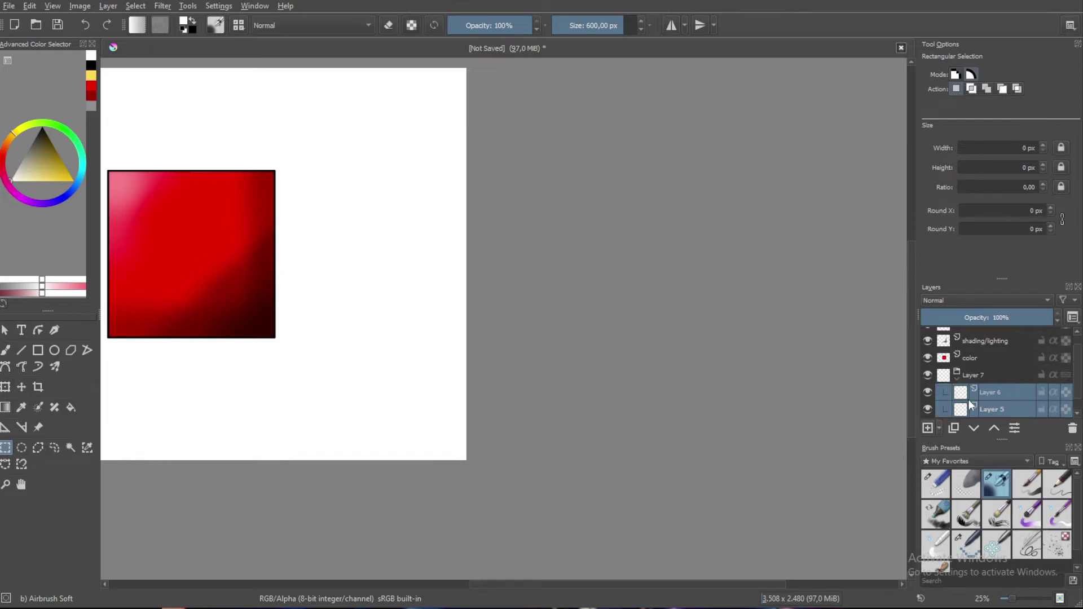
Add a new paint layer directly above Layer 5 inside the group
scroll(971, 404, down, 1)
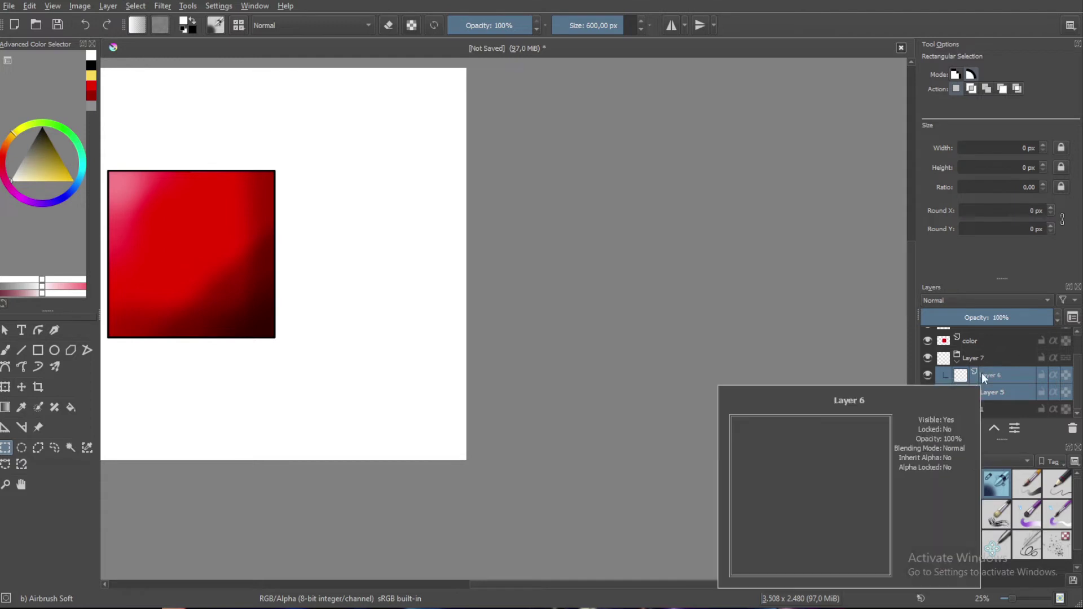
click(981, 391)
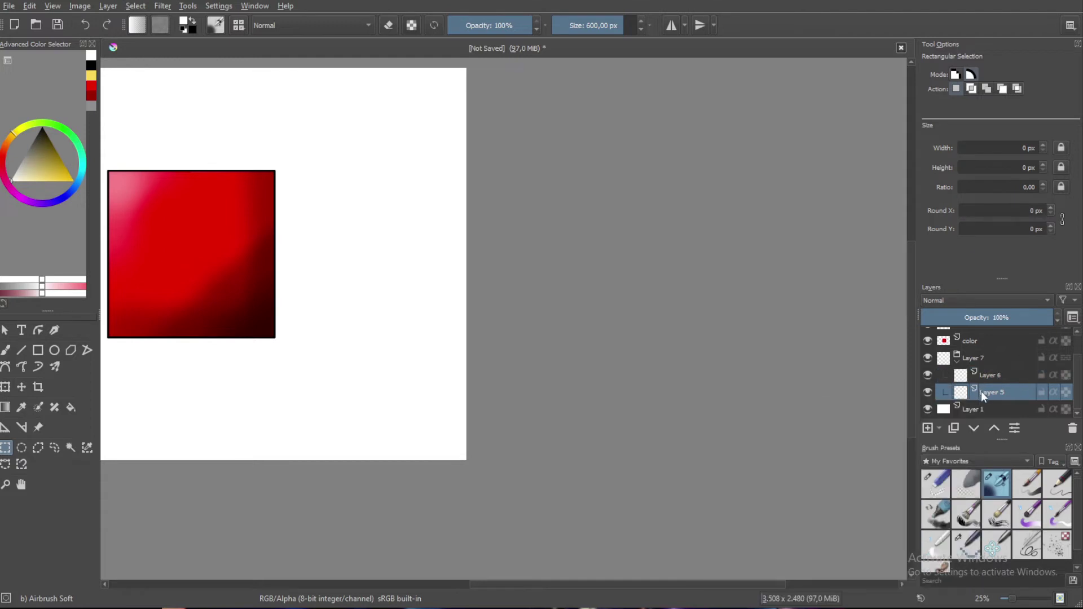
click(928, 428)
scroll(952, 408, down, 1)
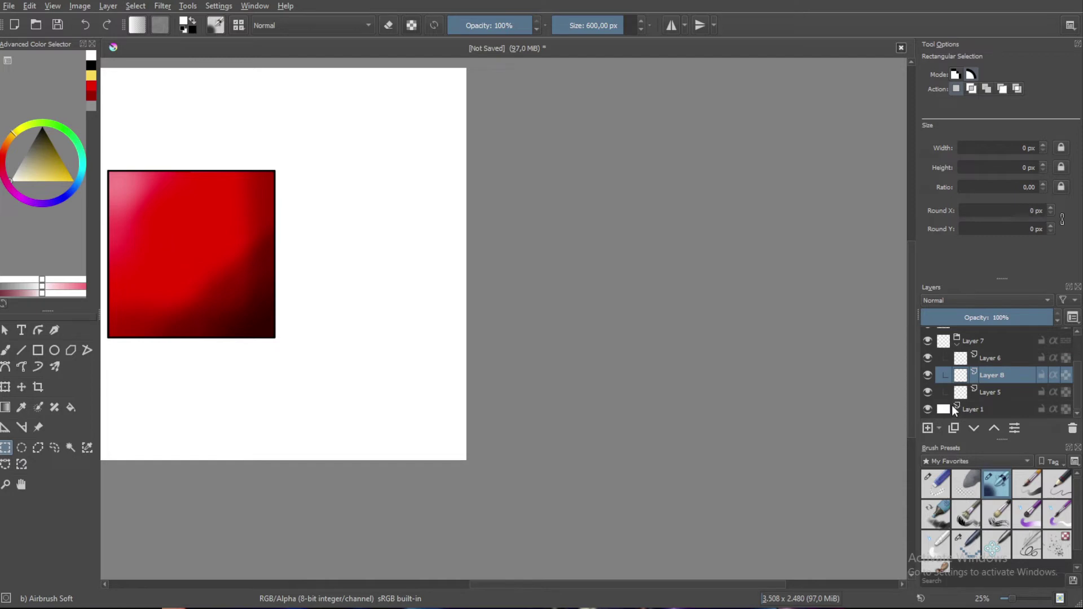
Rename the group's three layers from lowest to highest as outlines, color and shading
double_click(989, 389)
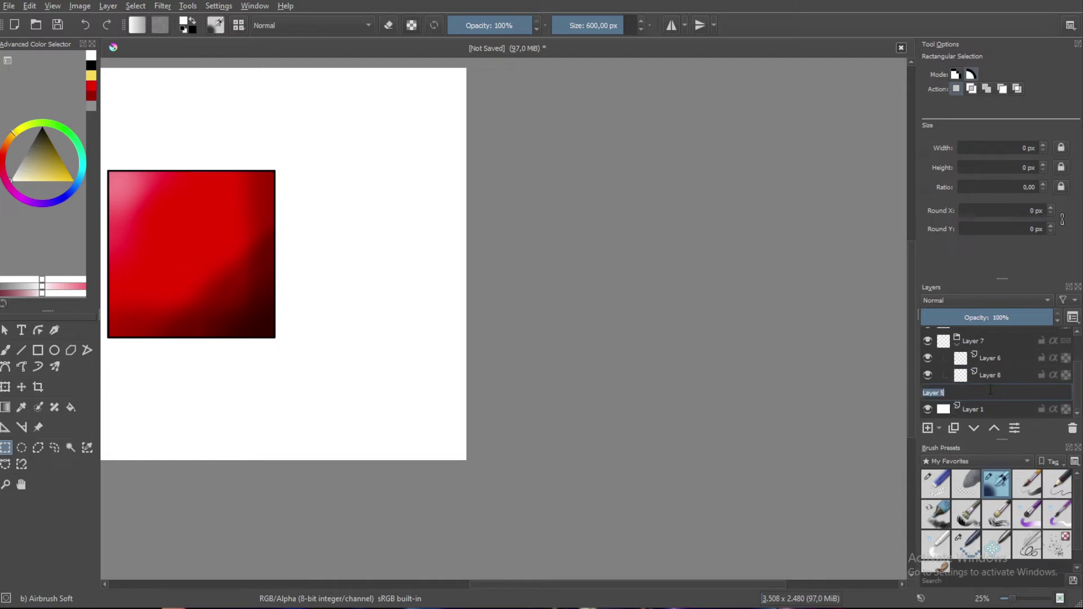
text(outlines)
double_click(990, 374)
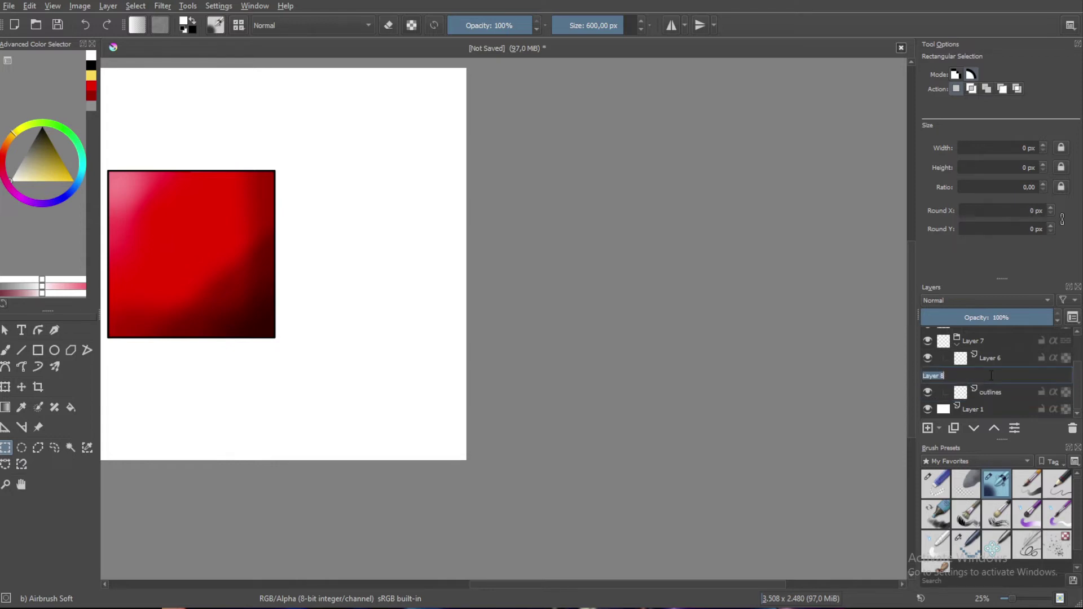
text(color)
double_click(990, 359)
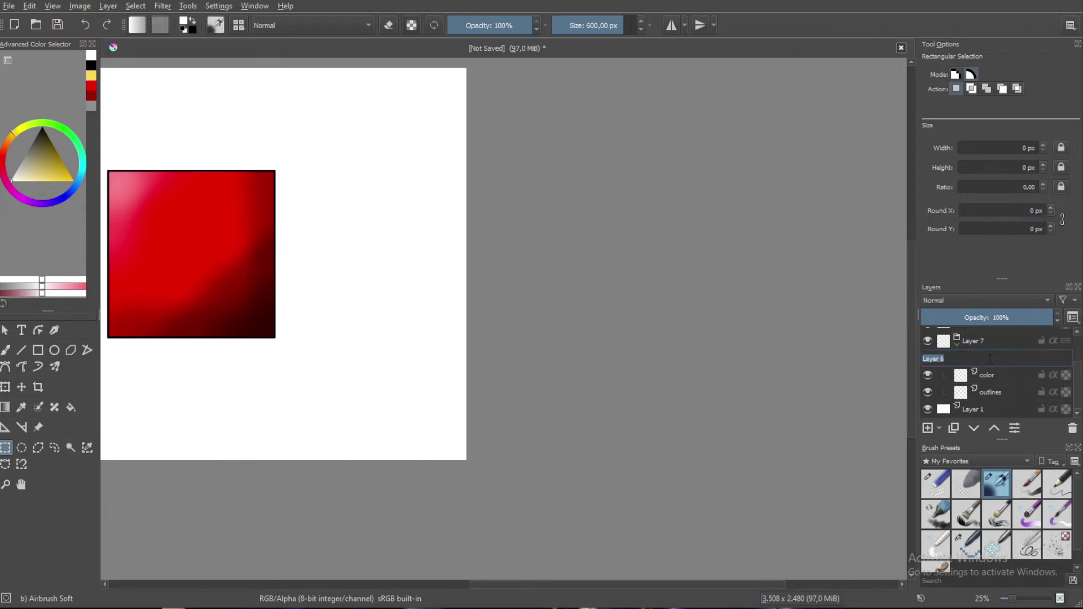
text(shading)
key(Return)
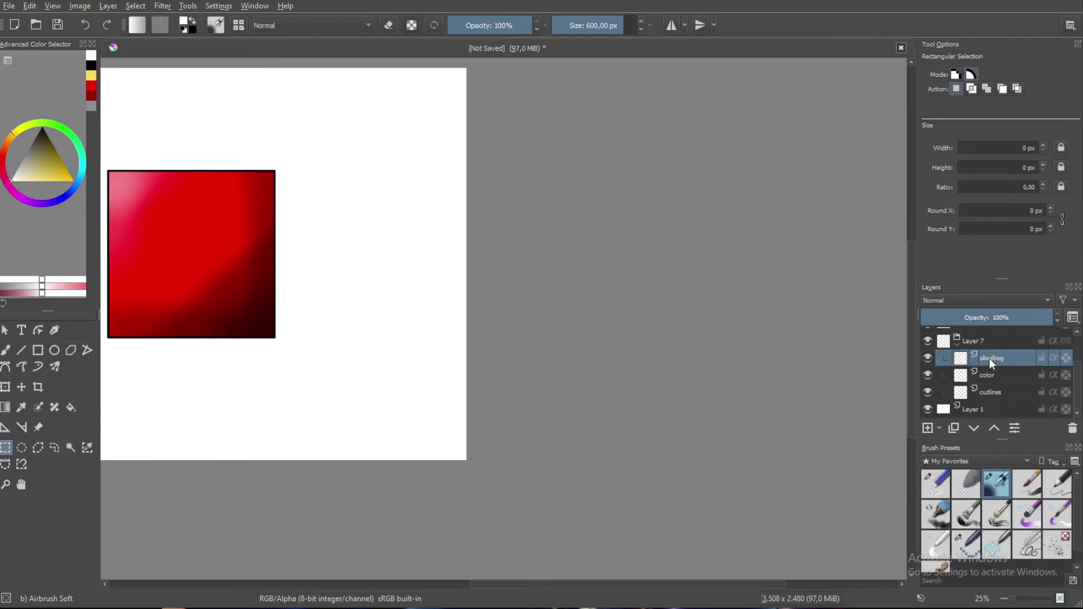
Set up the Freehand Brush with the Pixel Art preset at 100% opacity on the group's outlines layer
click(1007, 392)
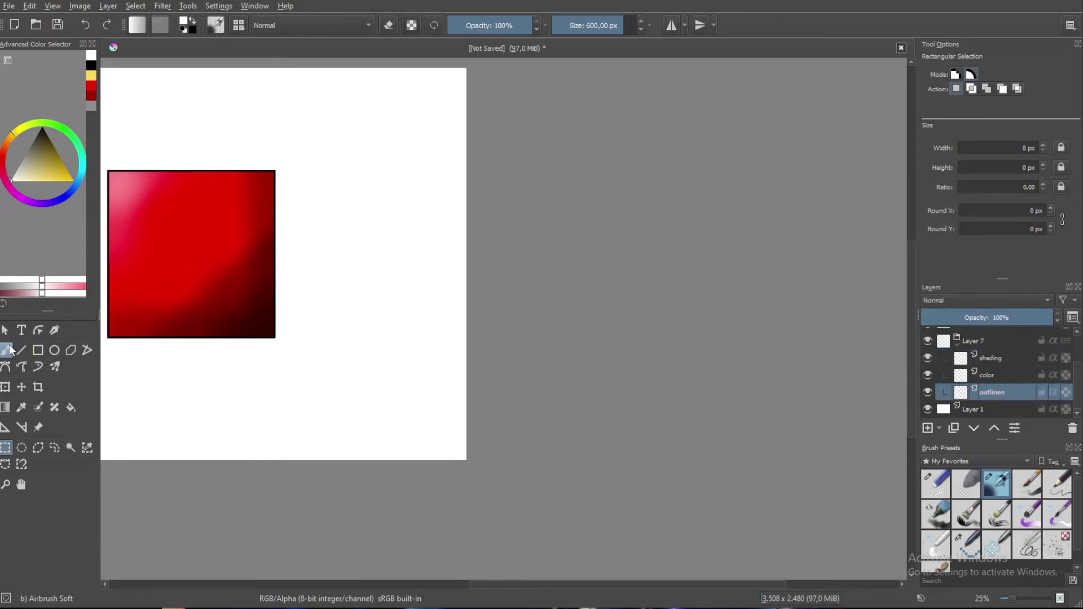
click(6, 350)
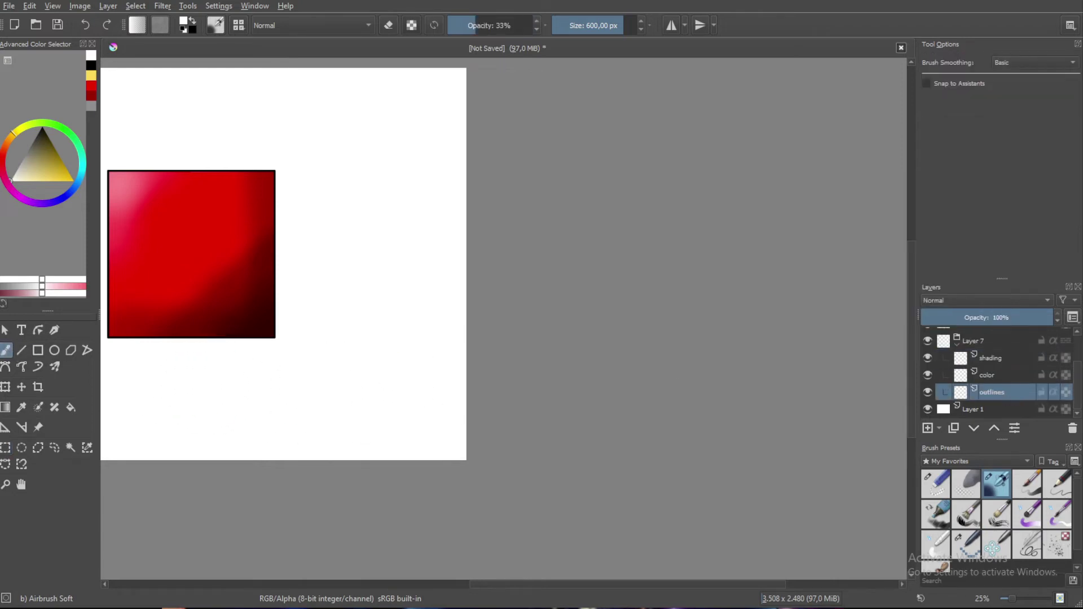
click(975, 551)
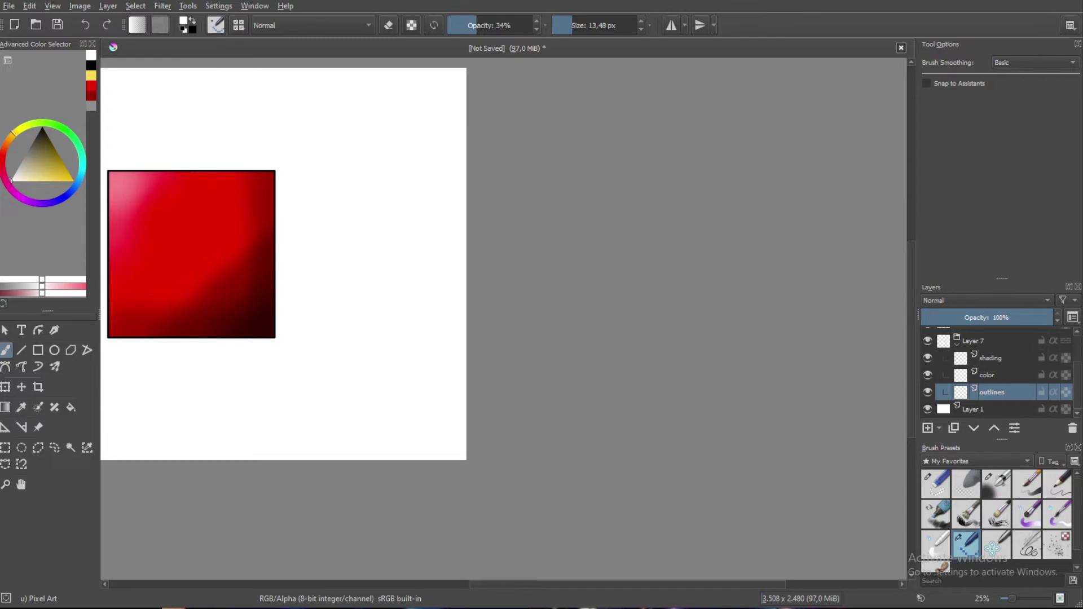
drag(483, 22, 538, 25)
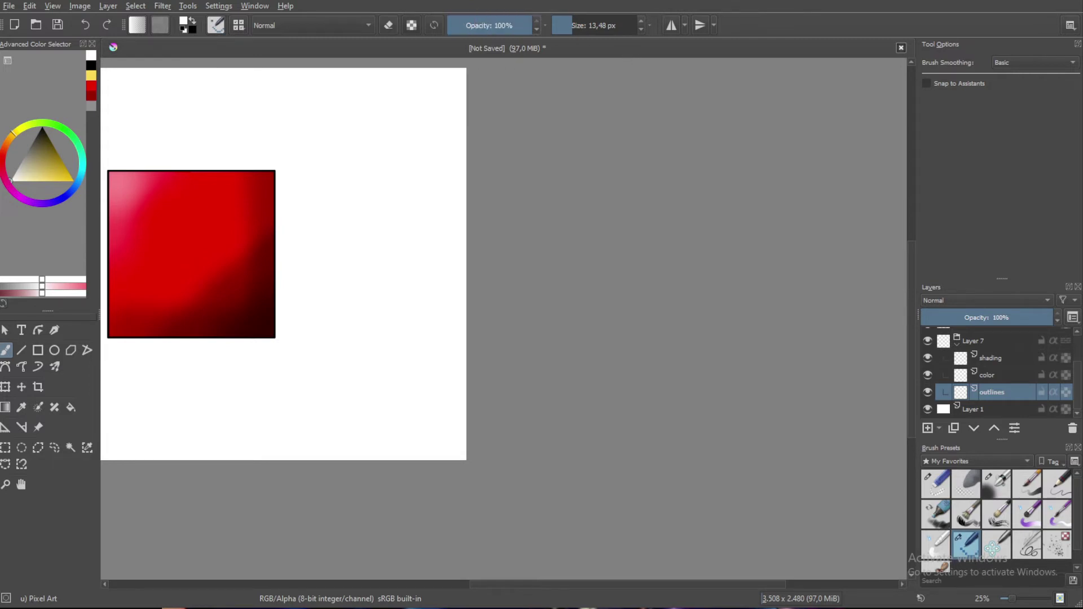
Try a white brush stroke across the red square's right edge on the group's outlines layer
scroll(270, 270, down, 1)
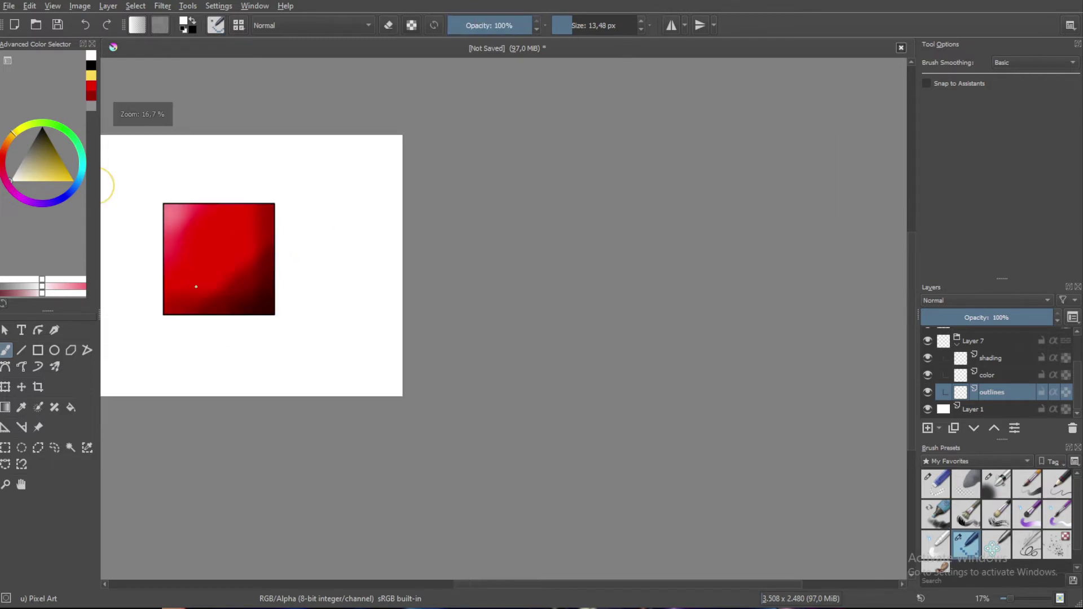
drag(195, 288, 244, 279)
scroll(400, 336, up, 3)
scroll(367, 339, up, 2)
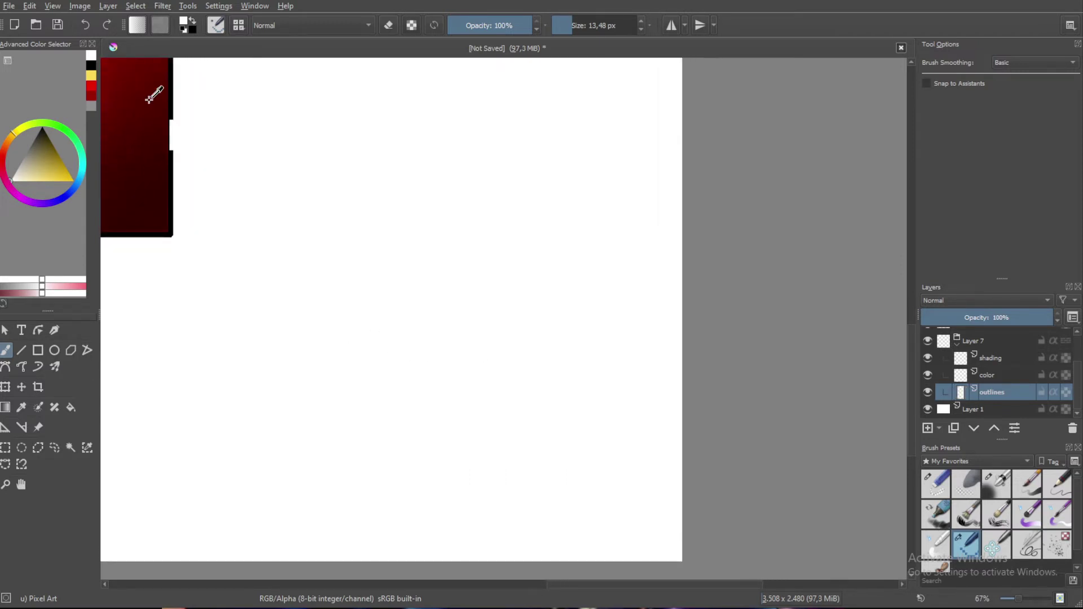
Draw a rounded head outline with a large and a small eye shape in black on the blank area right of the square
click(93, 63)
mouse_move(419, 252)
mouse_down()
mouse_move(444, 315)
mouse_move(480, 331)
mouse_move(510, 331)
mouse_move(536, 295)
mouse_move(537, 252)
mouse_move(504, 205)
mouse_move(474, 201)
mouse_move(429, 227)
mouse_move(418, 258)
mouse_move(471, 288)
mouse_move(505, 265)
mouse_move(537, 274)
mouse_move(505, 264)
mouse_move(472, 229)
mouse_move(442, 233)
mouse_move(427, 264)
mouse_up()
drag(518, 259, 536, 249)
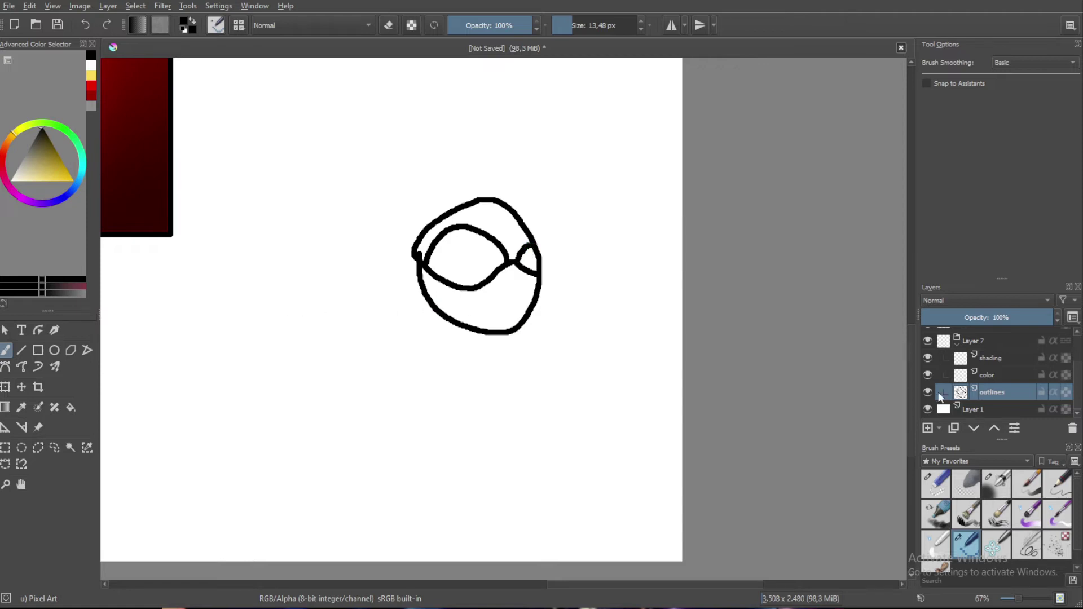
Select the head's interior around the two eye shapes from the group's outlines layer with Contiguous Selection
click(993, 375)
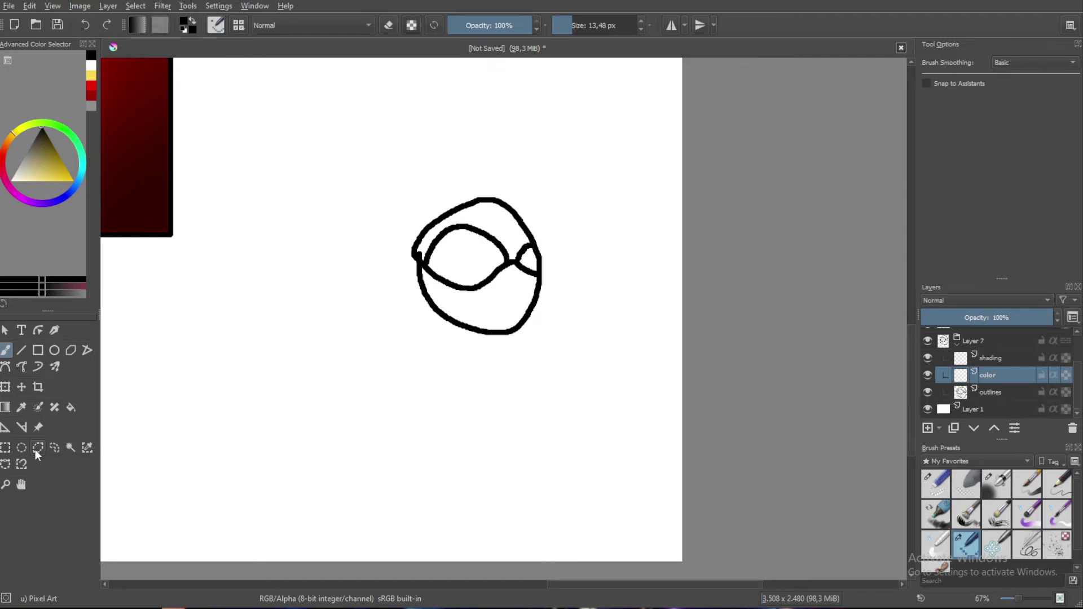
click(73, 449)
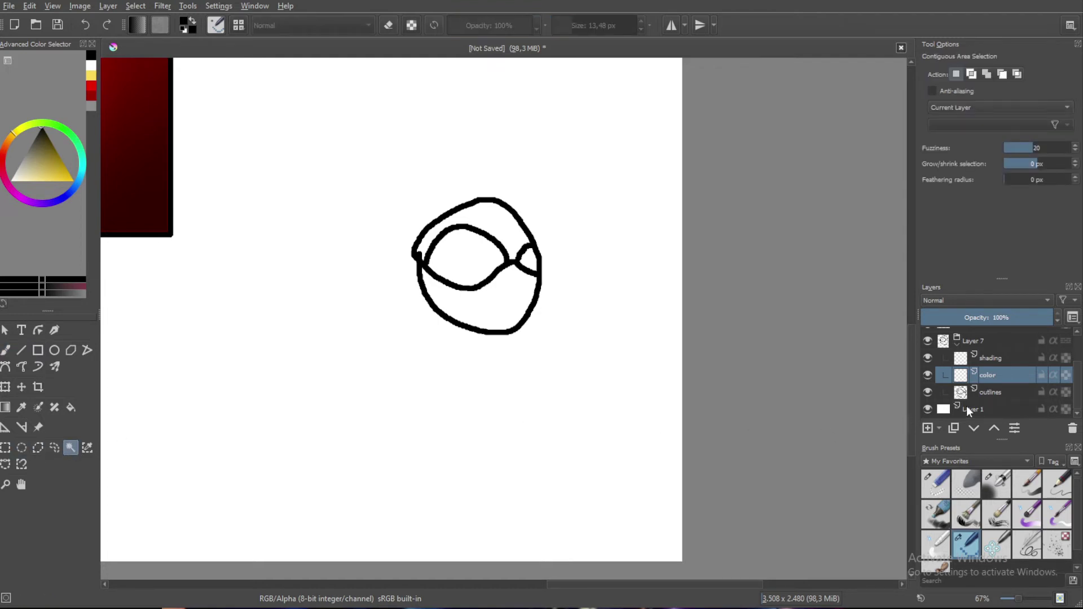
click(976, 393)
click(509, 296)
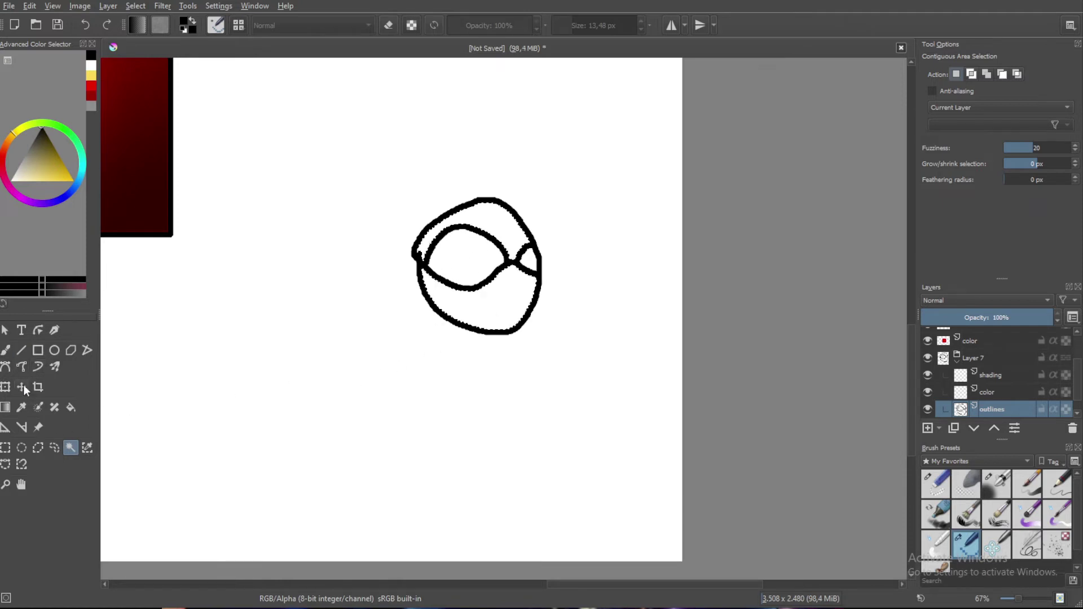
Fill the selected head area with bright blue on the group's color layer, and clear the selection
click(71, 407)
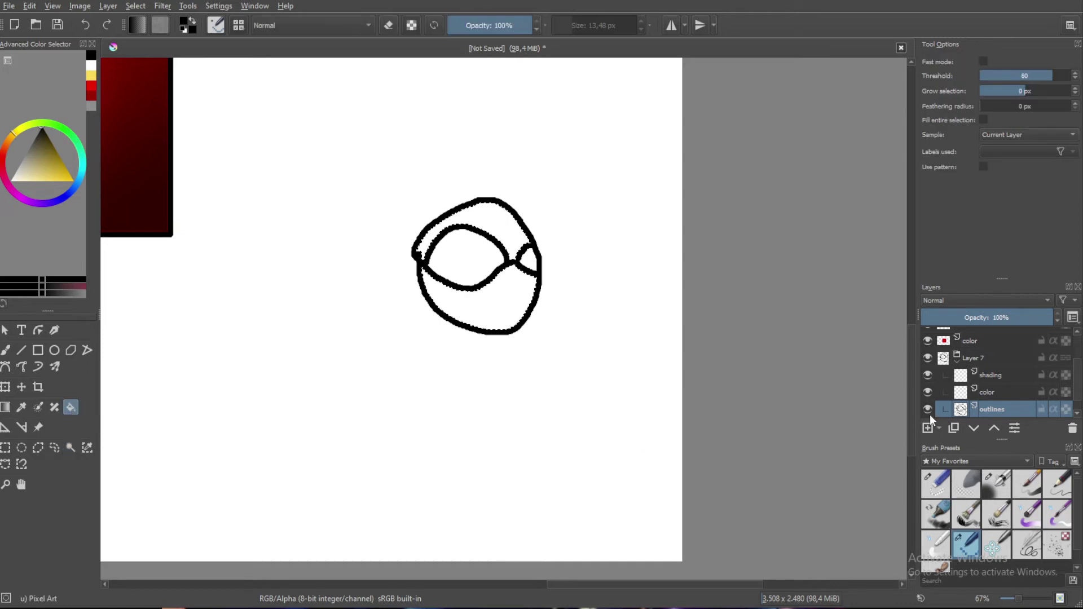
click(998, 394)
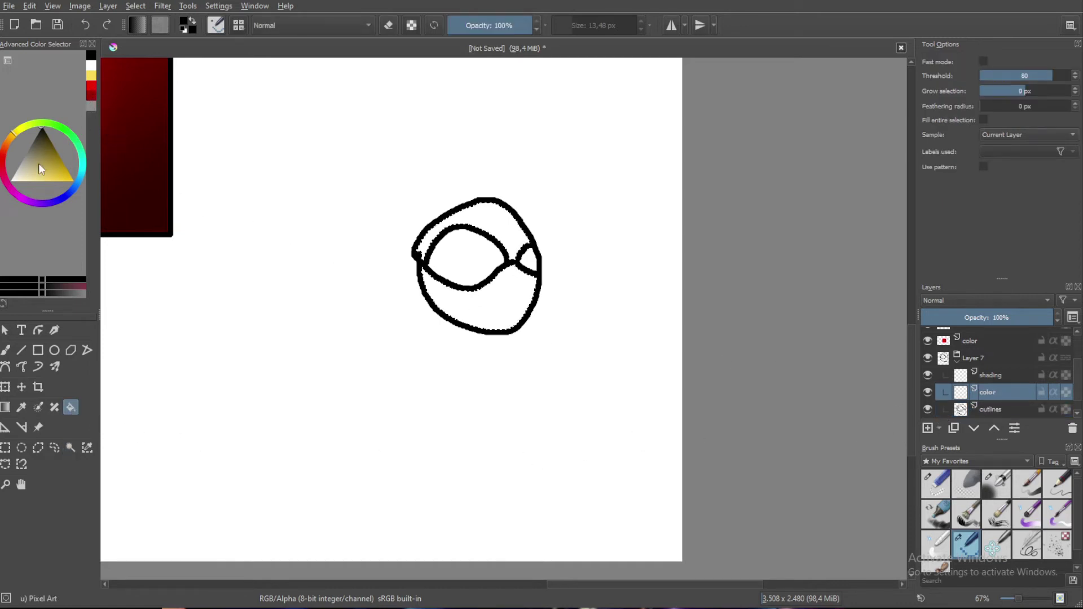
click(67, 194)
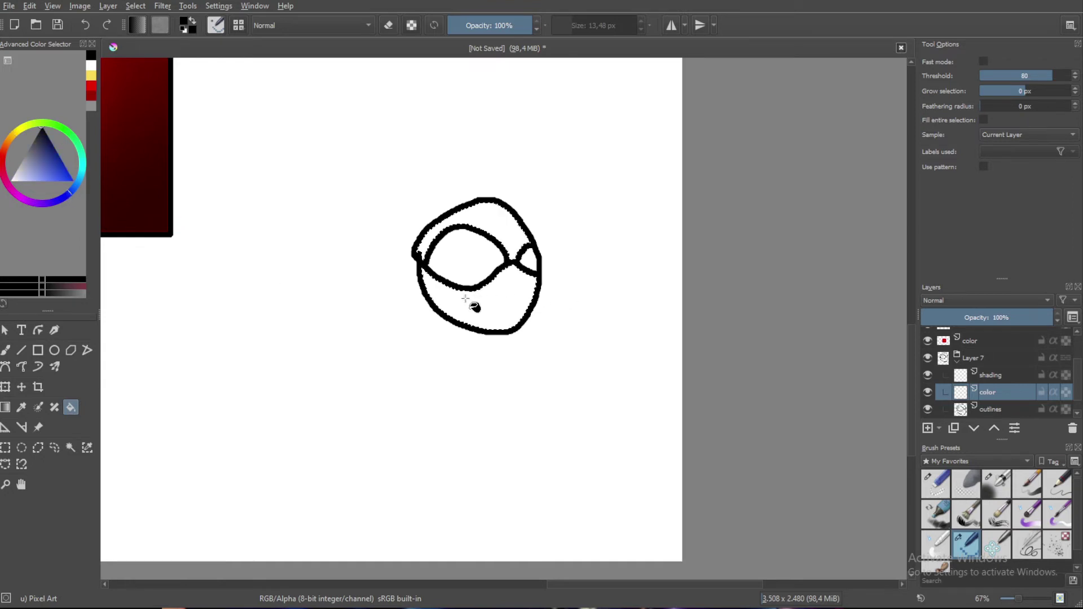
click(72, 181)
click(515, 299)
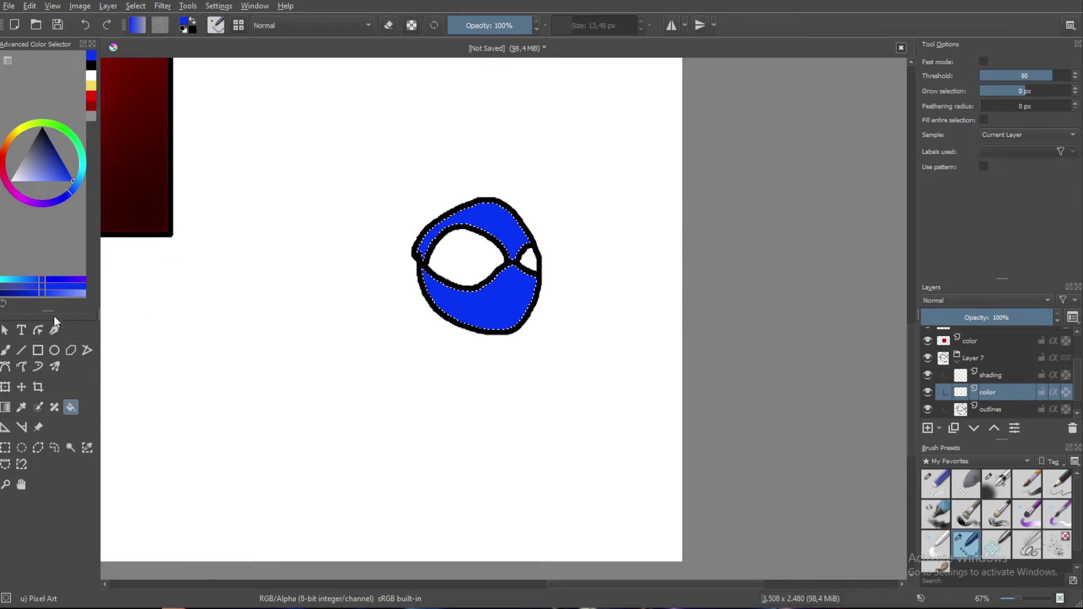
click(5, 447)
click(410, 407)
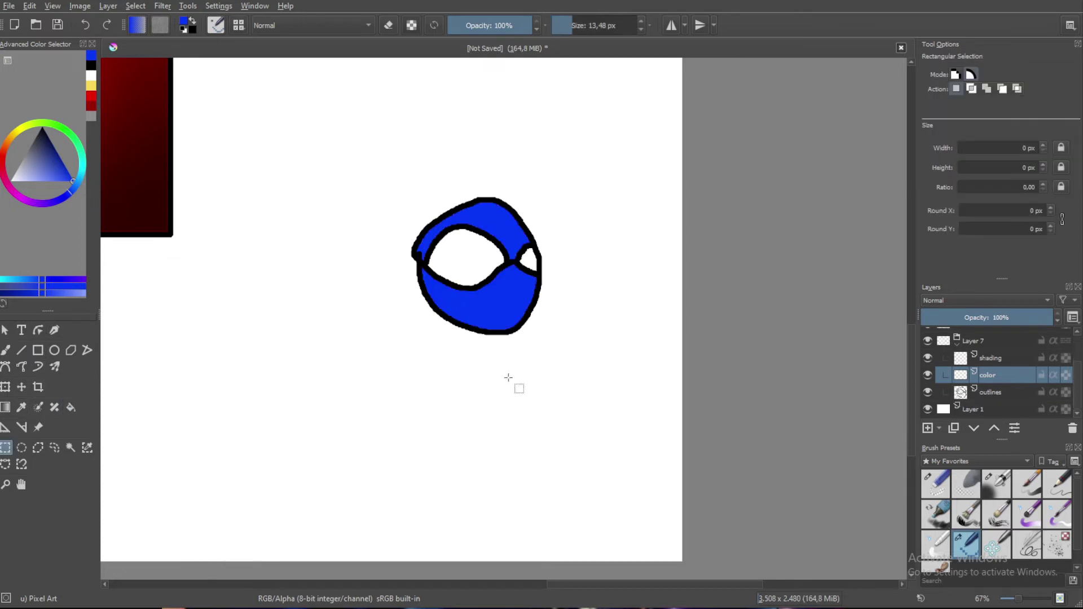
Examine at pixel level how the blue fill meets the black outline along the head's right side
scroll(522, 309, up, 7)
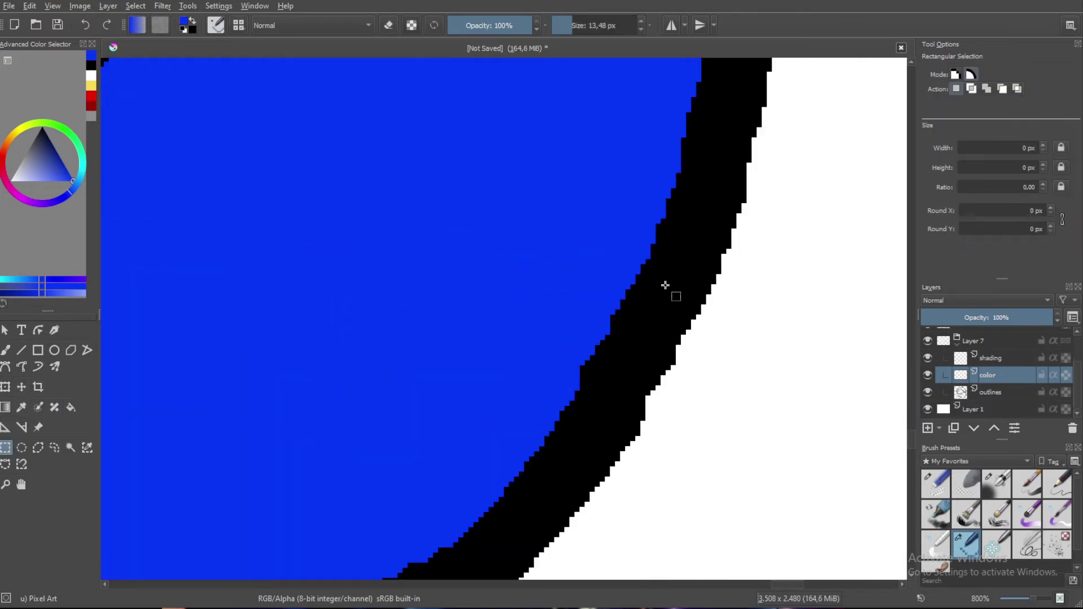
drag(653, 218, 573, 451)
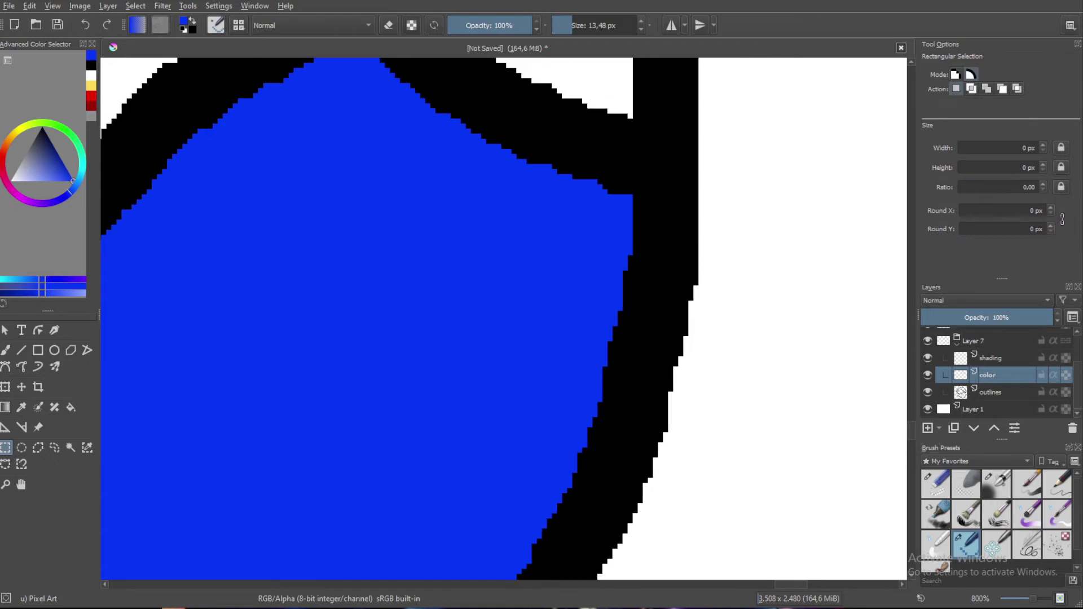
scroll(633, 220, up, 3)
scroll(632, 220, up, 3)
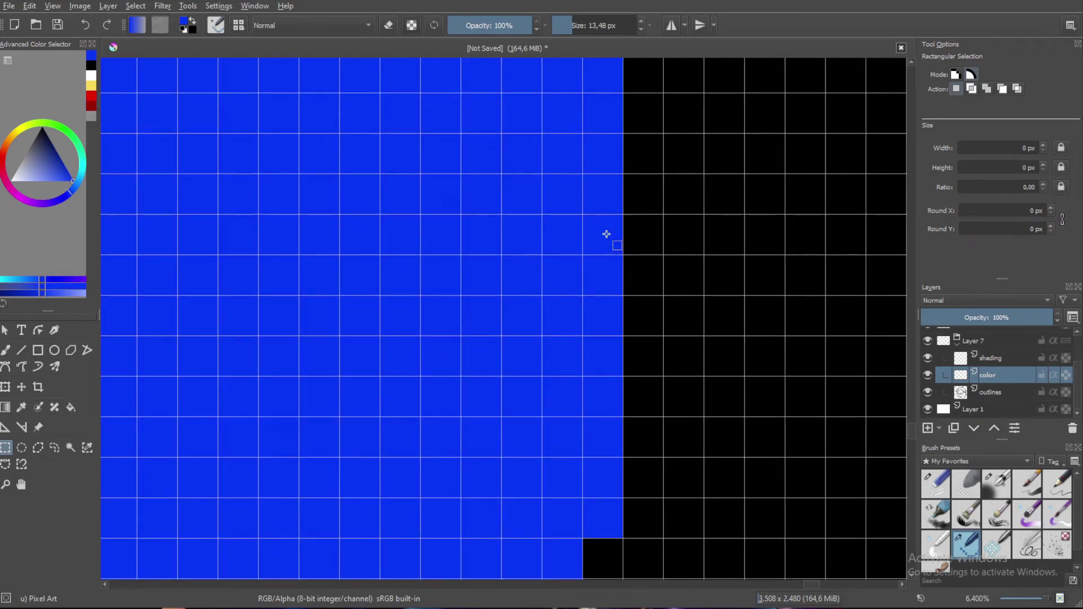
scroll(528, 317, down, 11)
drag(440, 348, 522, 309)
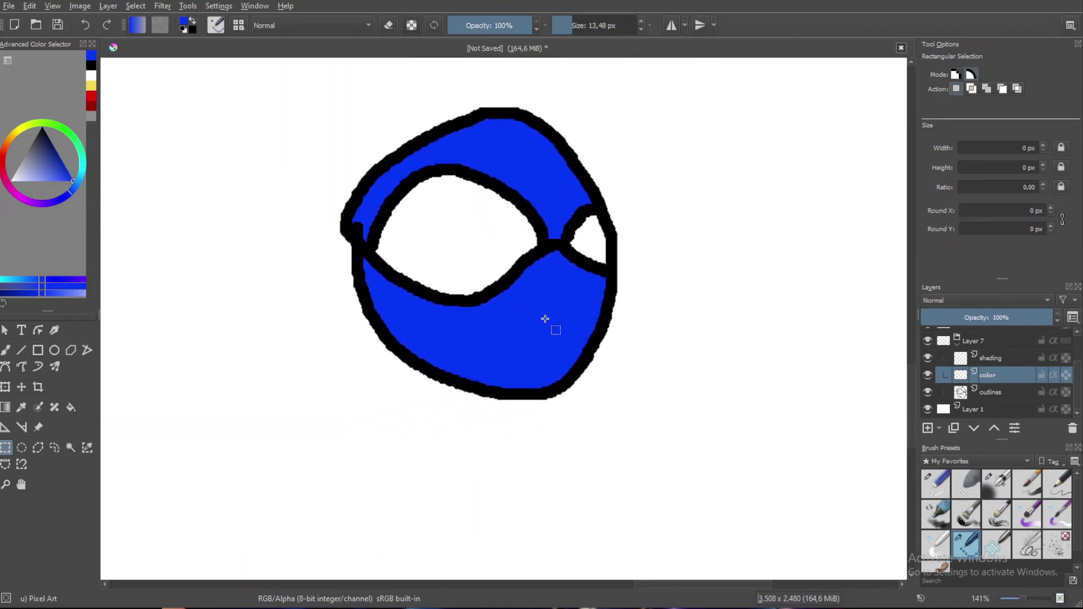
Airbrush soft black shadows along the head's upper and lower edges on the group's shading layer, using Airbrush Soft at 33% opacity and 66.94 px
click(993, 358)
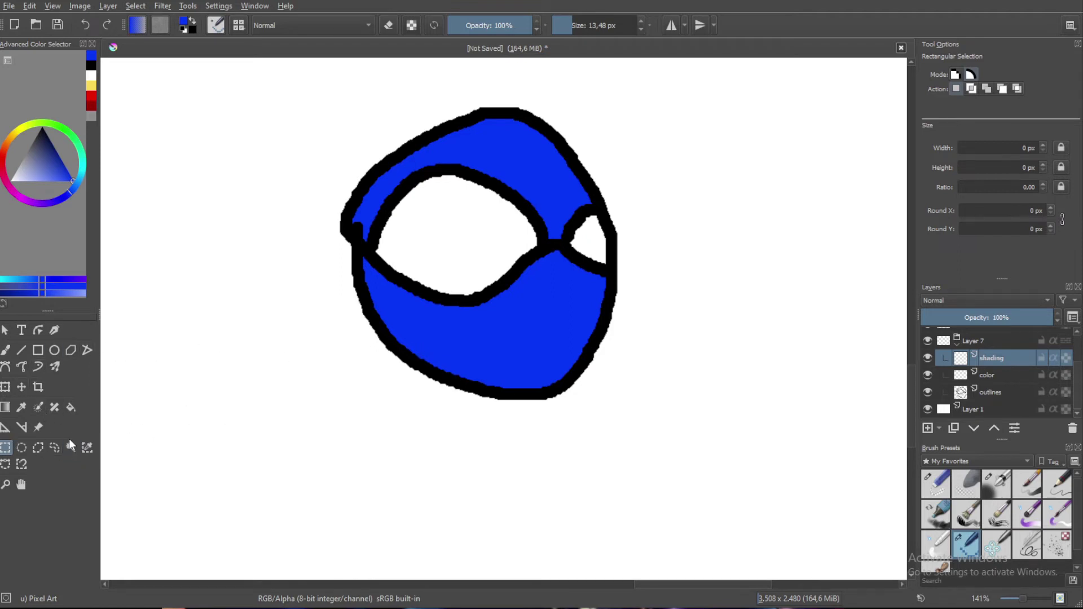
click(7, 352)
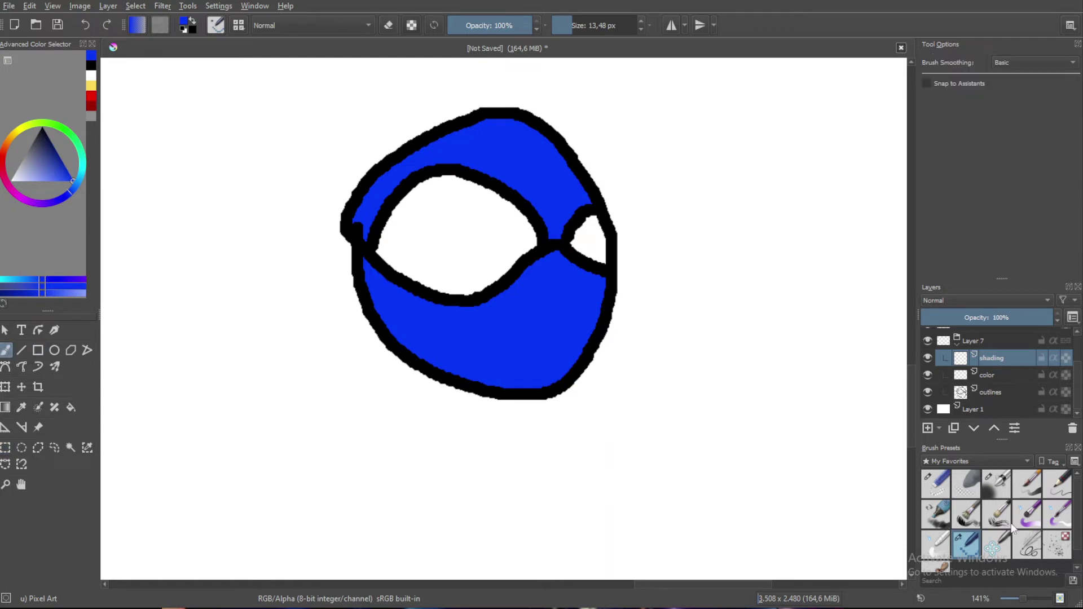
click(987, 486)
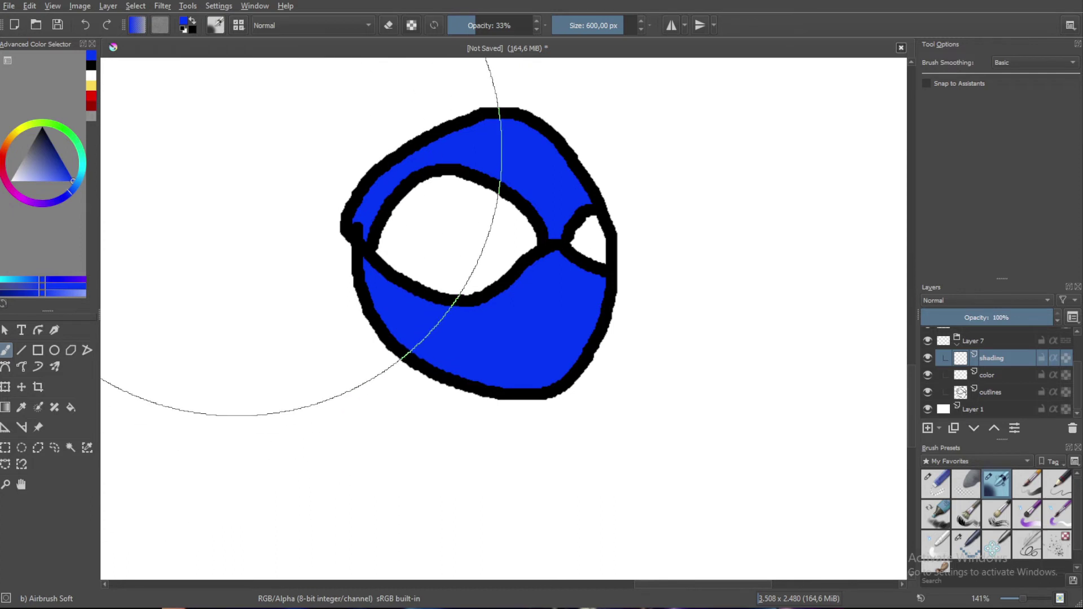
click(91, 66)
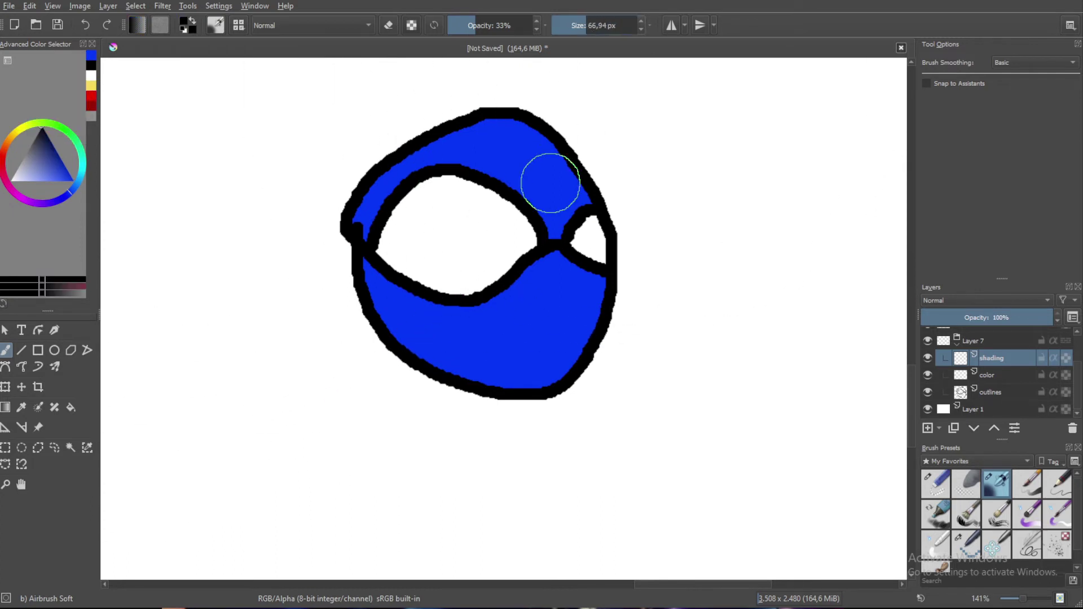
mouse_move(345, 247)
mouse_down()
mouse_move(362, 194)
mouse_move(423, 150)
mouse_move(500, 121)
mouse_move(549, 143)
mouse_move(584, 195)
mouse_up()
mouse_move(394, 298)
mouse_down()
mouse_move(459, 363)
mouse_move(531, 375)
mouse_move(574, 361)
mouse_move(610, 291)
mouse_up()
Add black shading below the eyes and deepen the shadows along the head's upper and lower-left edges
scroll(621, 314, up, 3)
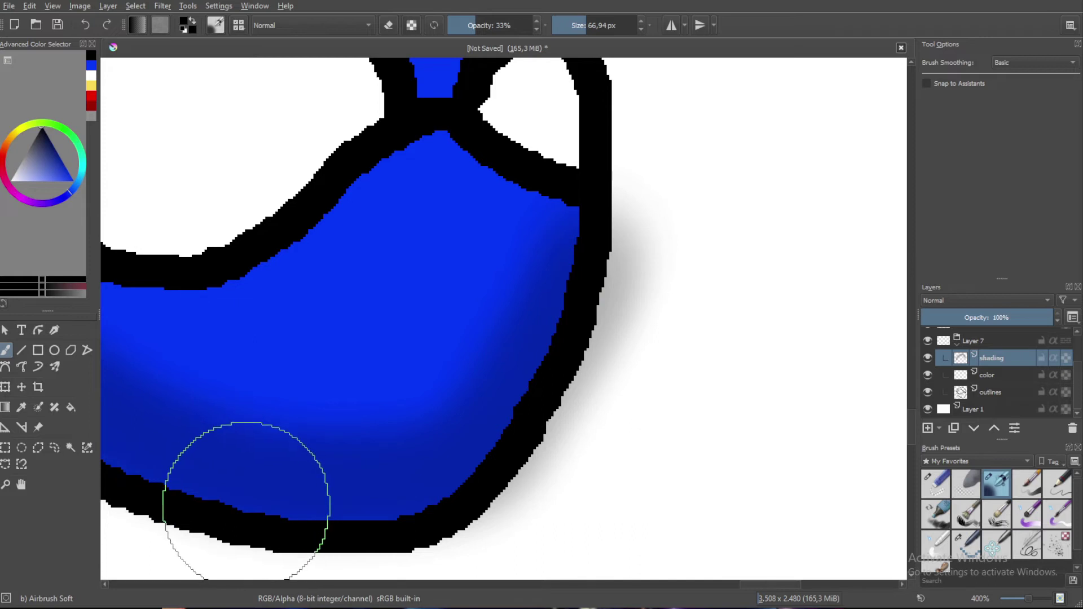
scroll(415, 379, down, 3)
mouse_move(459, 388)
mouse_down()
mouse_move(444, 337)
mouse_move(419, 333)
mouse_move(378, 355)
mouse_move(447, 318)
mouse_move(524, 313)
mouse_move(480, 285)
mouse_move(413, 318)
mouse_move(454, 288)
mouse_move(479, 288)
mouse_up()
drag(294, 355, 321, 355)
mouse_move(285, 228)
mouse_down()
mouse_move(389, 126)
mouse_move(447, 133)
mouse_move(549, 176)
mouse_up()
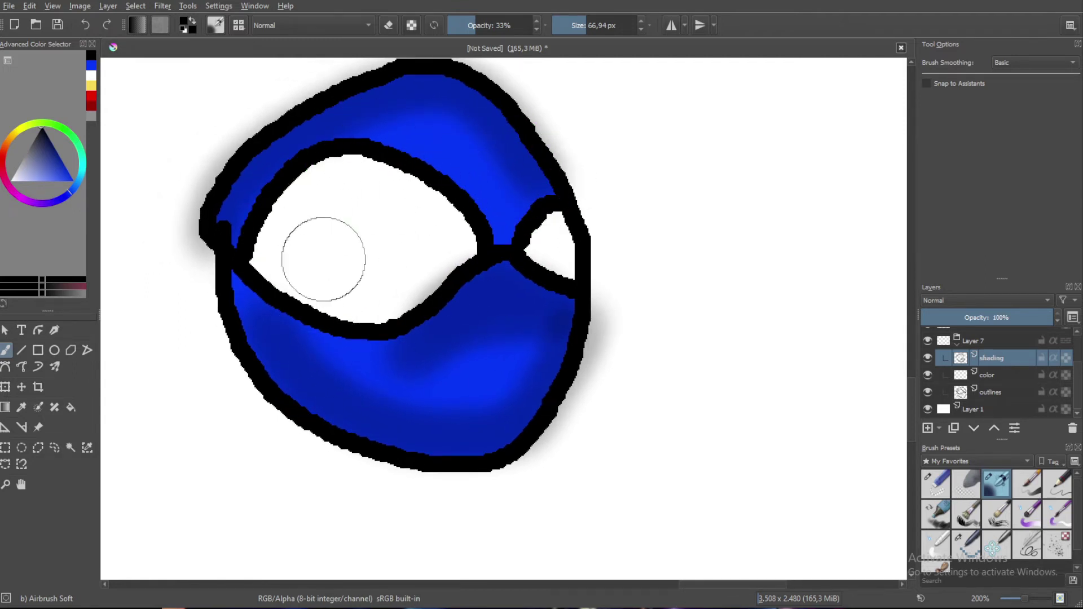
mouse_move(246, 333)
mouse_down()
mouse_move(301, 399)
mouse_move(401, 434)
mouse_move(503, 418)
mouse_move(466, 411)
mouse_up()
mouse_move(236, 182)
mouse_down()
mouse_move(242, 164)
mouse_move(346, 109)
mouse_move(466, 97)
mouse_up()
drag(316, 363, 333, 368)
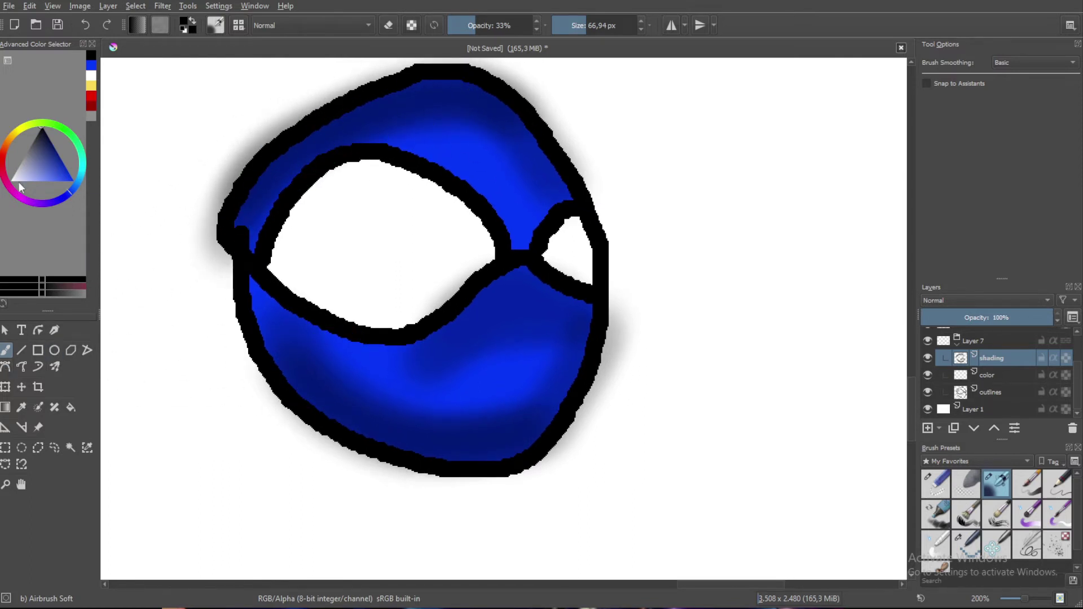
Airbrush white highlights just below the large eye's lower-left edge and above its upper-right edge on the shading layer
click(91, 75)
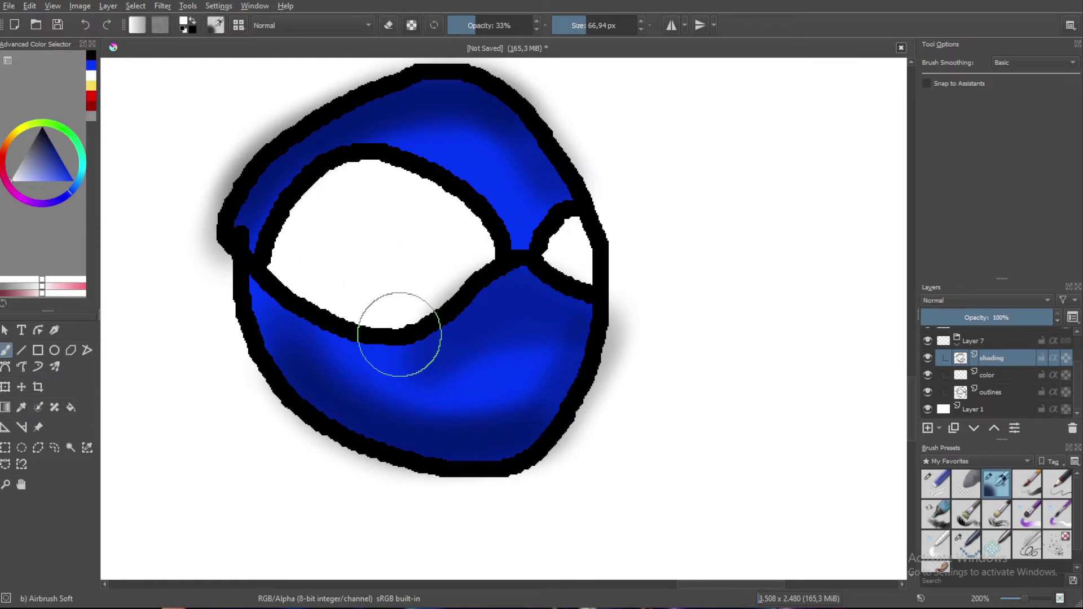
drag(286, 316, 403, 364)
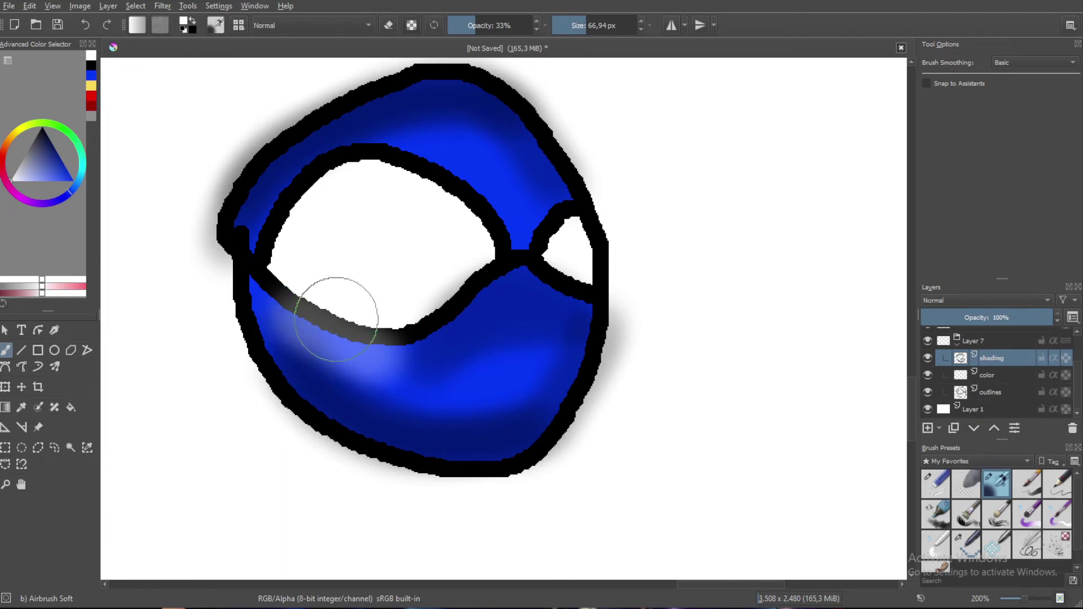
mouse_move(506, 218)
mouse_down()
mouse_move(404, 152)
mouse_move(466, 186)
mouse_up()
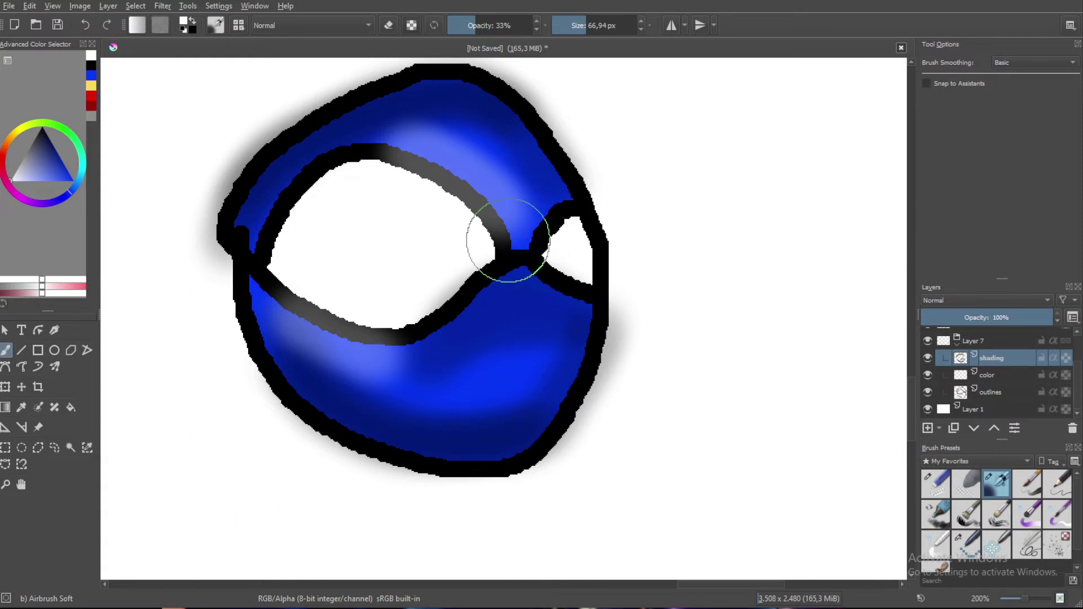
Move the group's outlines layer above its shading and color layers, and check the outline around the eye
click(980, 393)
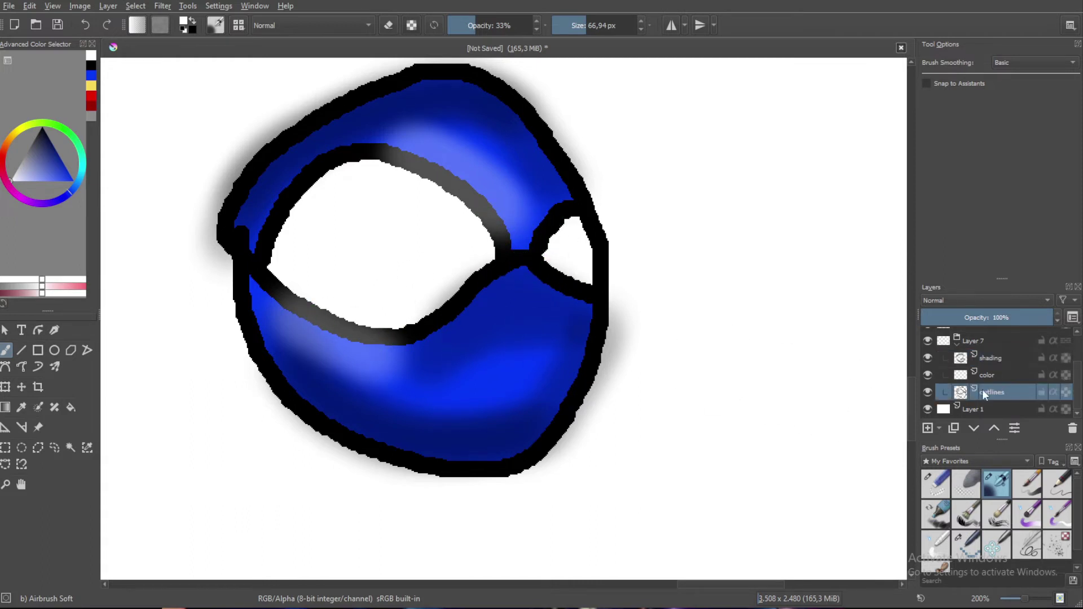
key(ctrl+Page_Up)
key(ctrl+Page_Up)
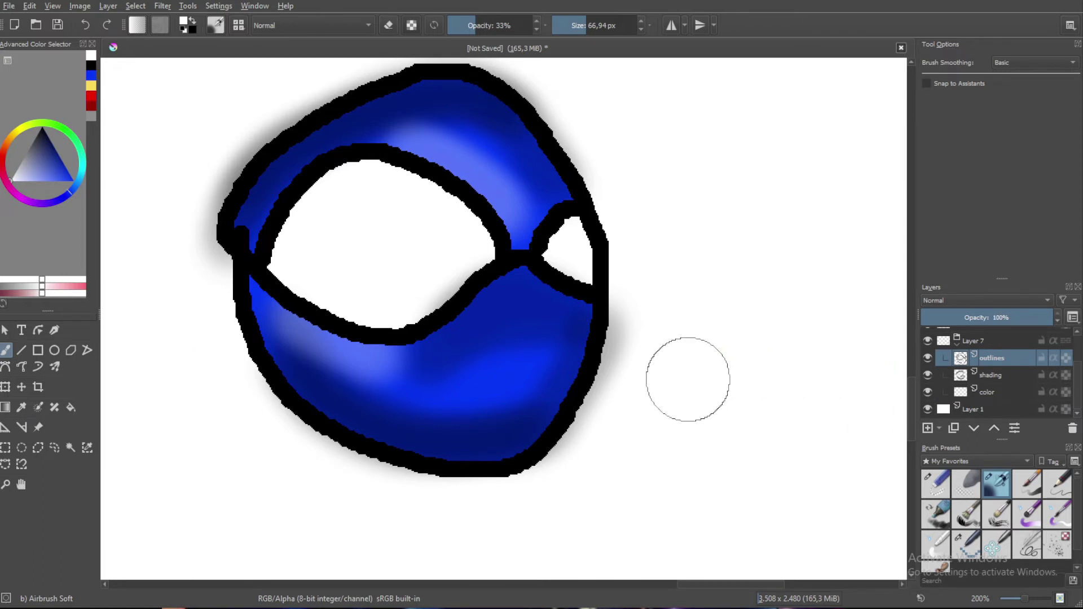
scroll(341, 311, up, 2)
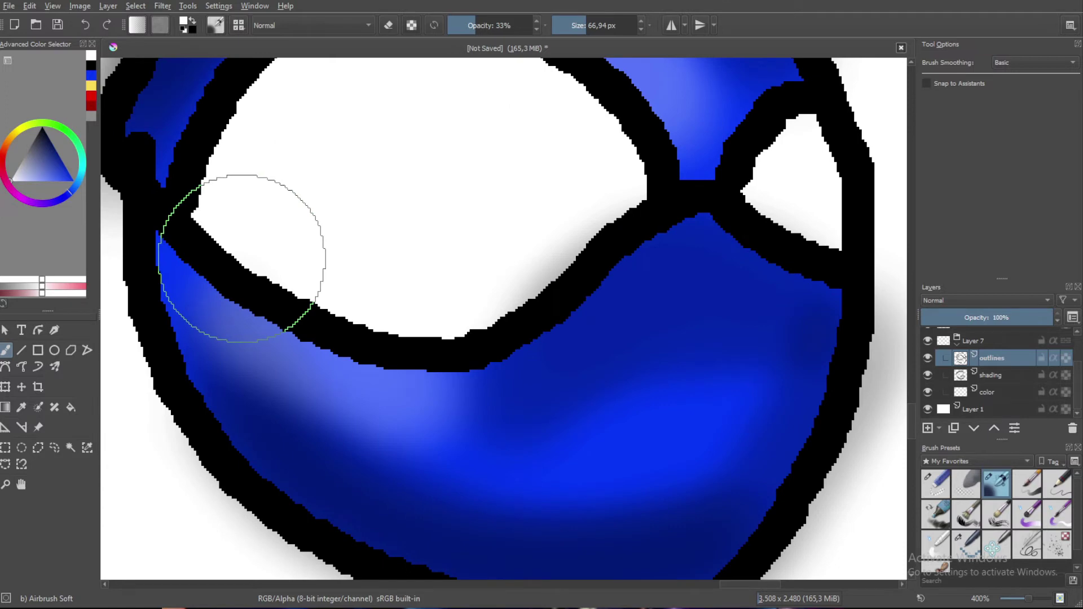
drag(244, 259, 385, 266)
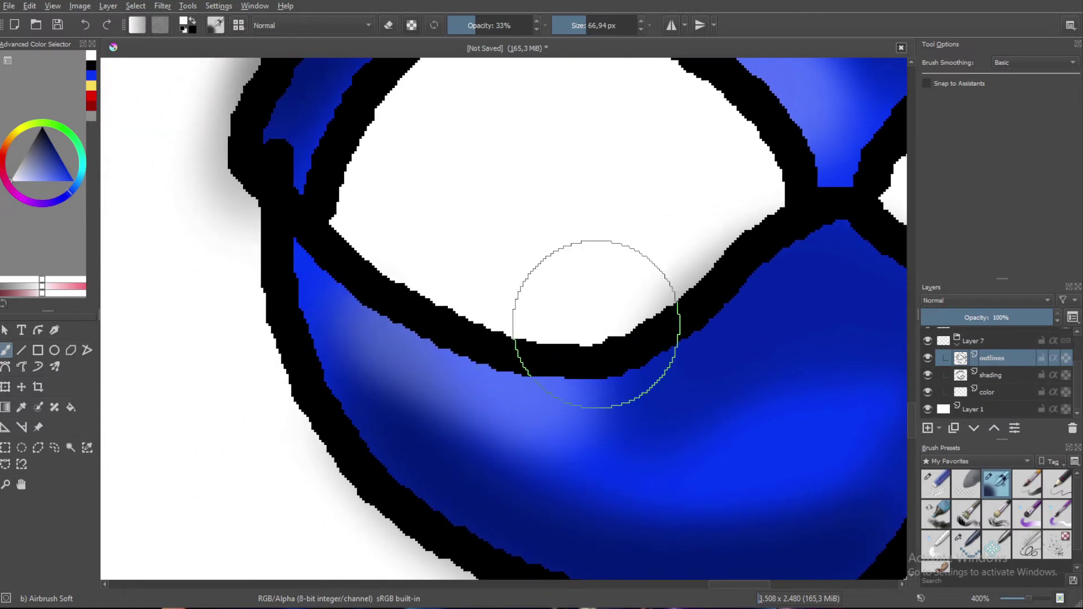
scroll(545, 200, down, 2)
drag(492, 291, 423, 314)
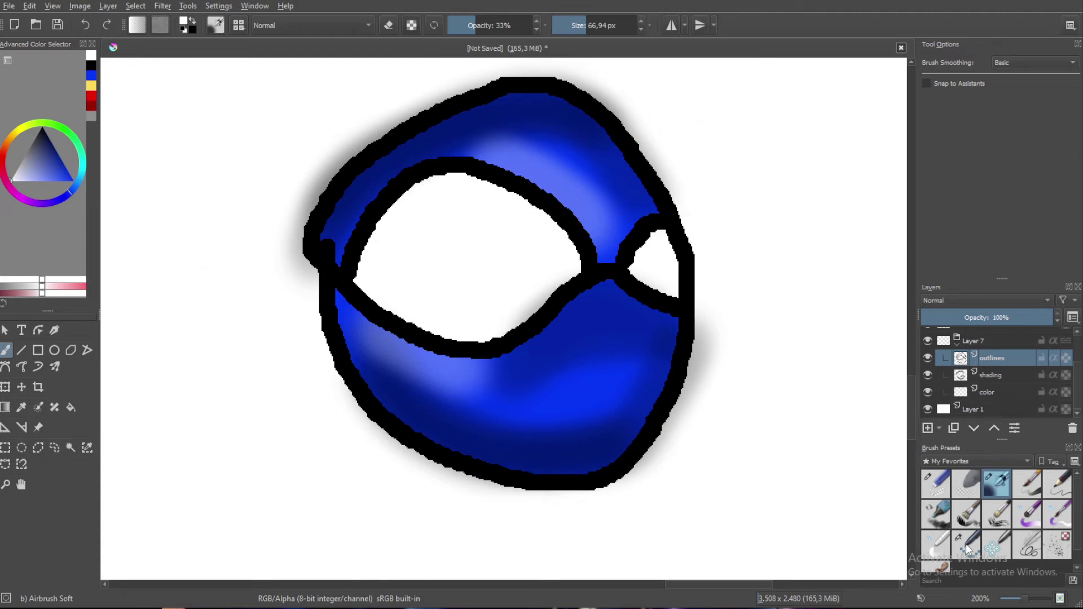
Erase the shading that spills outside the head's outline on the shading layer with the Eraser Small brush
click(936, 484)
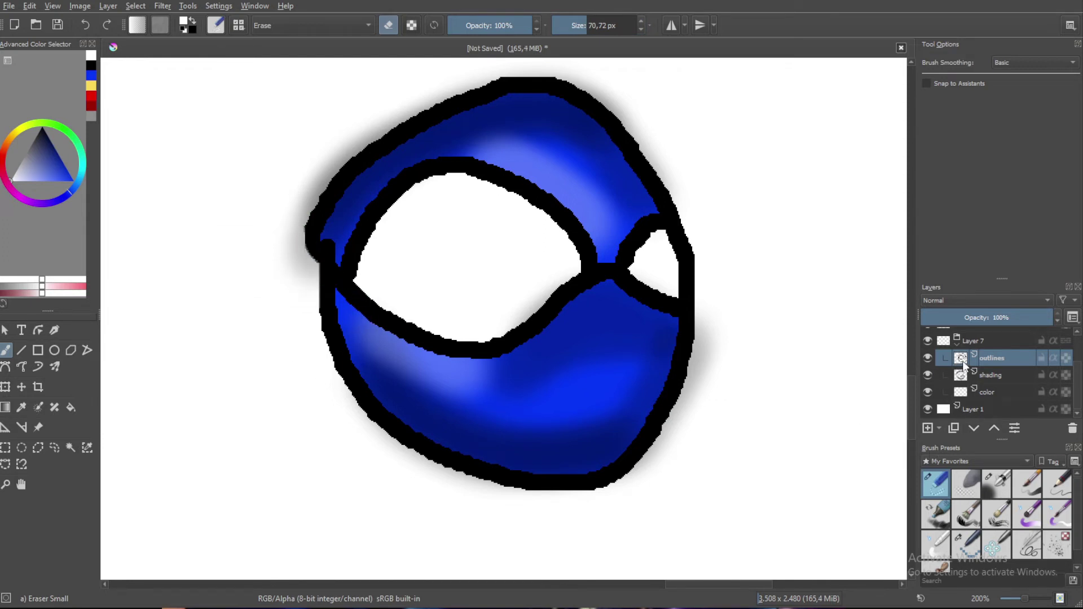
mouse_move(964, 366)
click(996, 374)
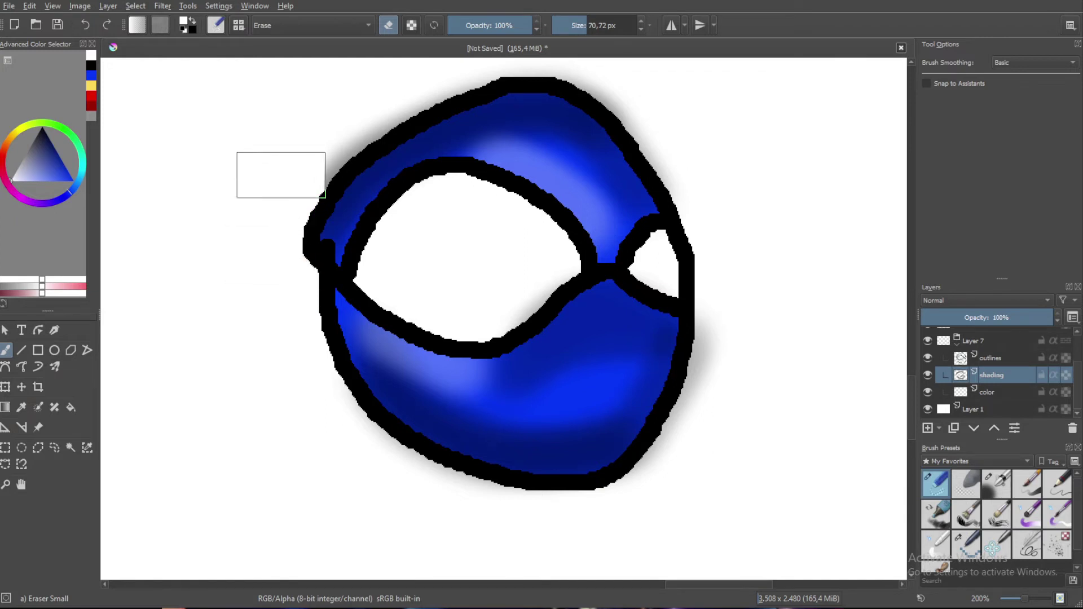
drag(350, 107, 311, 132)
mouse_move(424, 114)
mouse_down()
mouse_move(303, 165)
mouse_move(252, 144)
mouse_move(336, 110)
mouse_move(488, 124)
mouse_move(560, 170)
mouse_move(605, 262)
mouse_up()
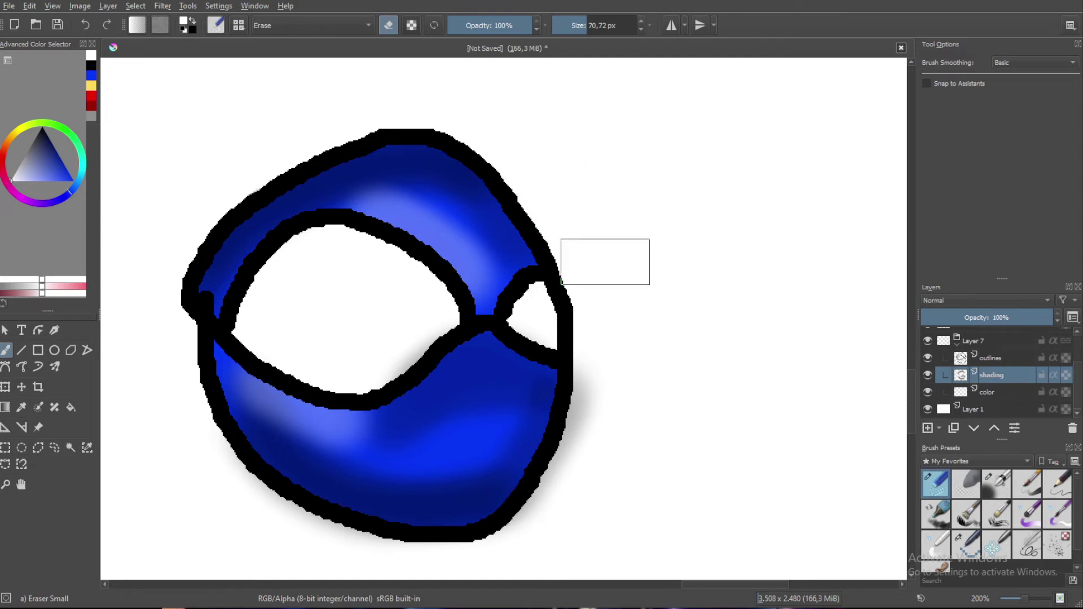
drag(613, 429, 700, 254)
mouse_move(692, 212)
mouse_down()
mouse_move(667, 328)
mouse_move(621, 384)
mouse_move(630, 398)
mouse_move(413, 382)
mouse_move(336, 334)
mouse_move(305, 256)
mouse_up()
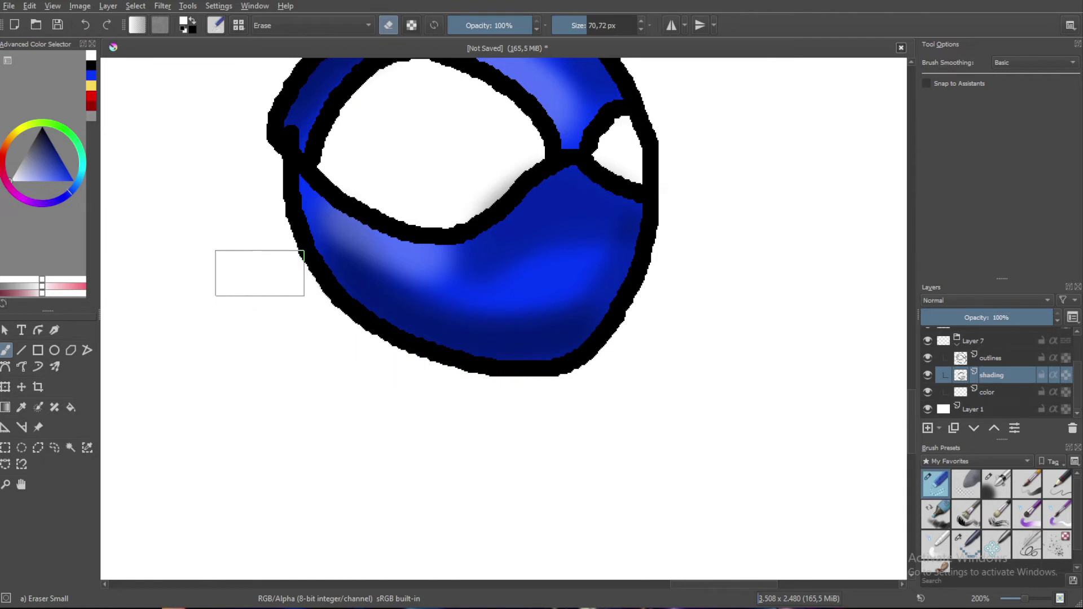
scroll(252, 309, down, 4)
drag(259, 339, 320, 343)
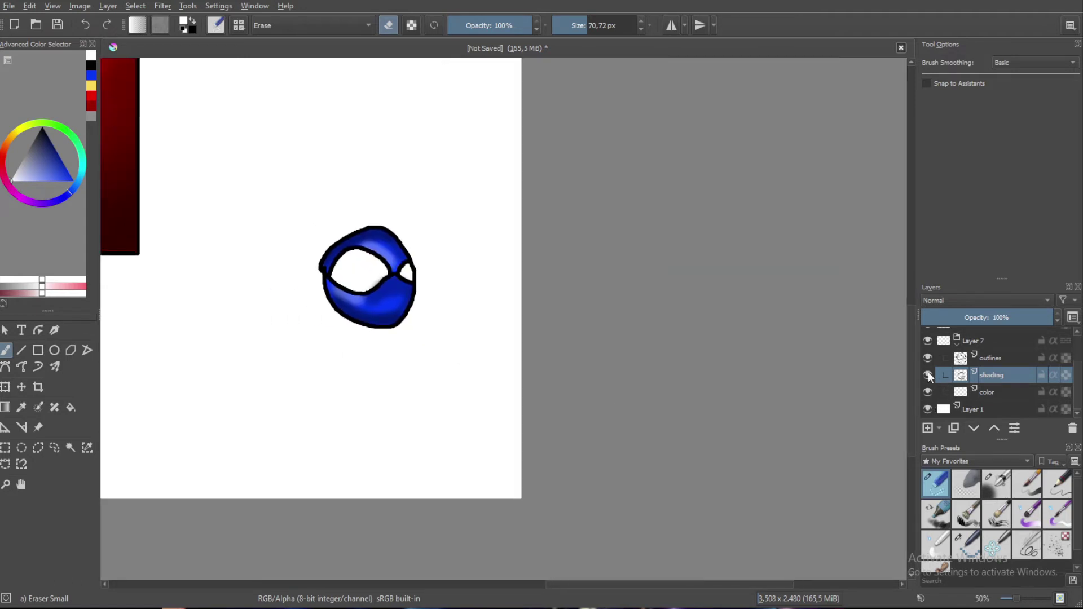
Select the blue head area from the group's color layer with Contiguous Selection
scroll(355, 246, up, 5)
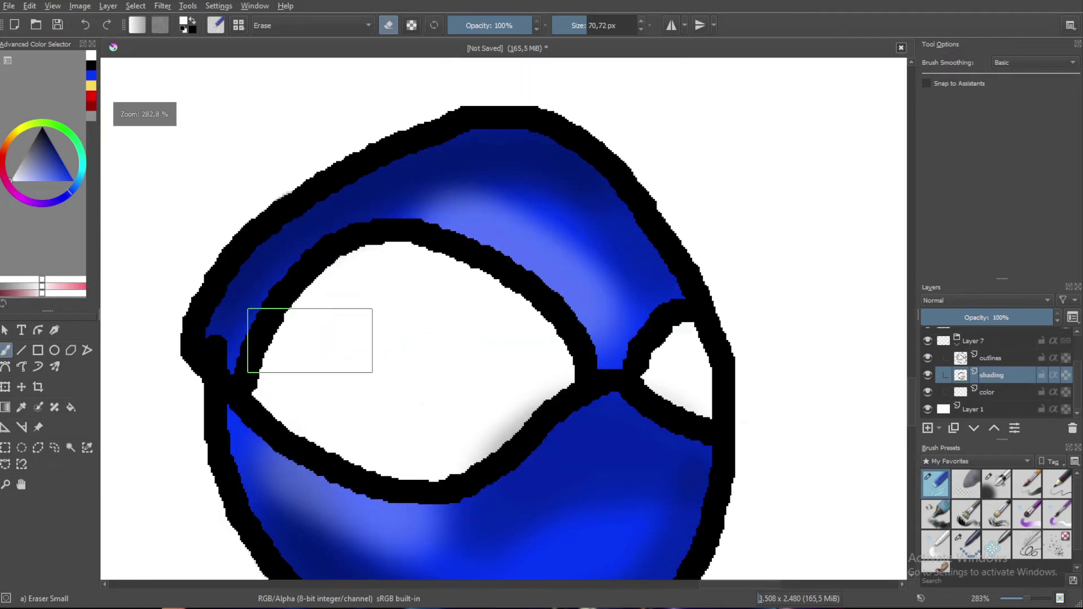
scroll(322, 412, down, 2)
drag(322, 431, 374, 386)
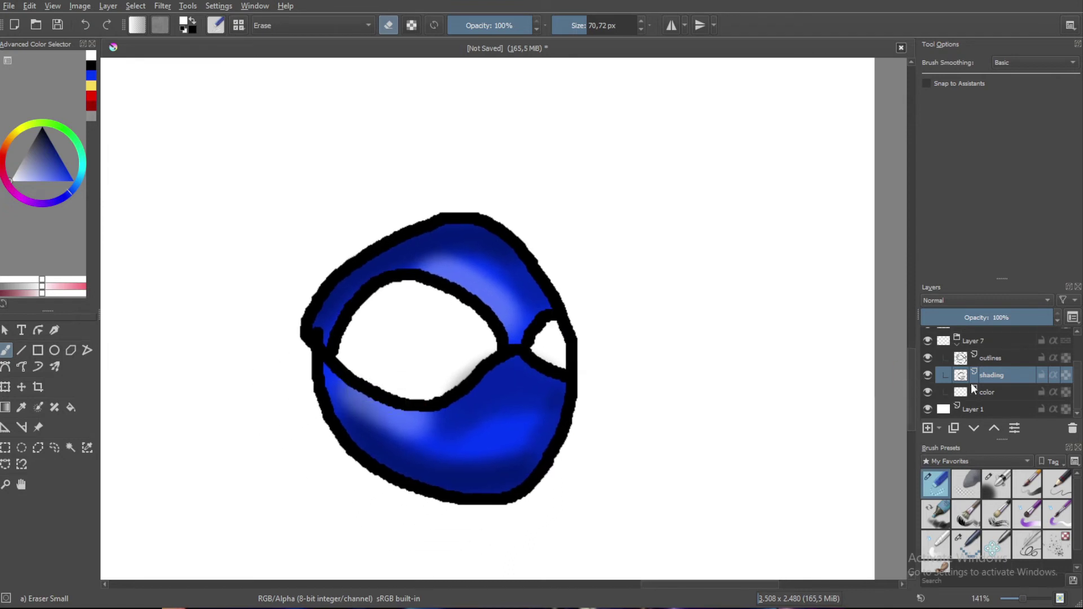
click(961, 391)
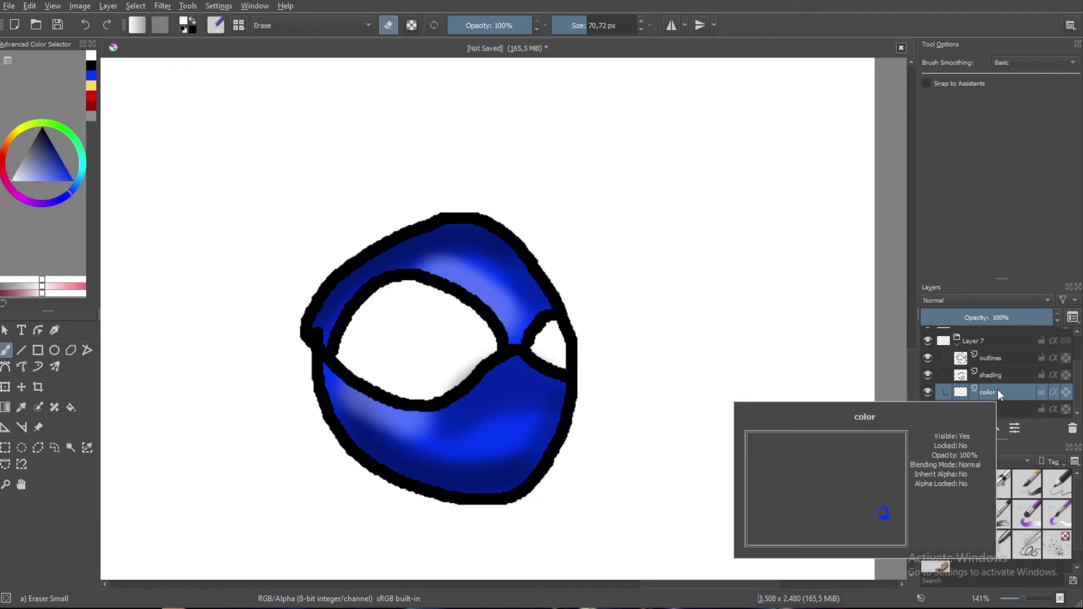
click(73, 449)
click(335, 389)
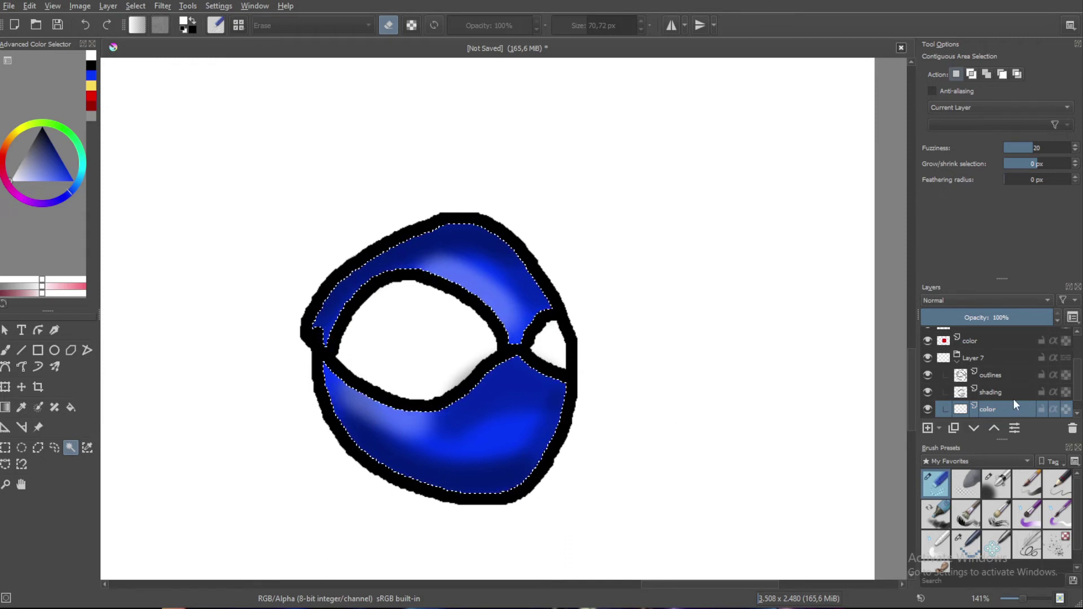
Airbrush white inside the selection on the color layer along the head's edges, below the eyes and at lower right, using Airbrush Soft at 100% opacity
click(999, 483)
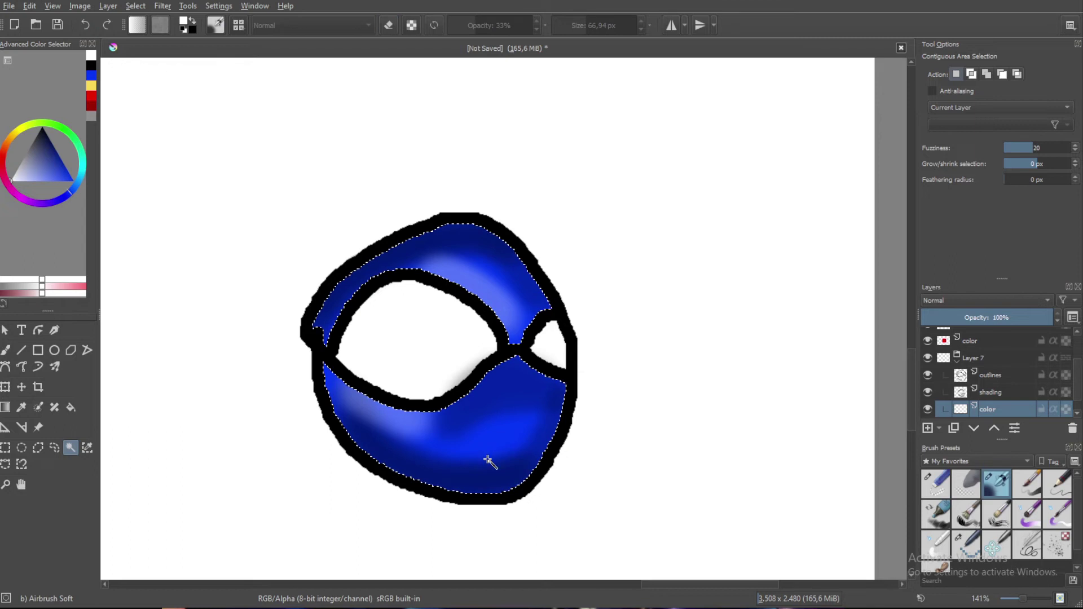
click(6, 350)
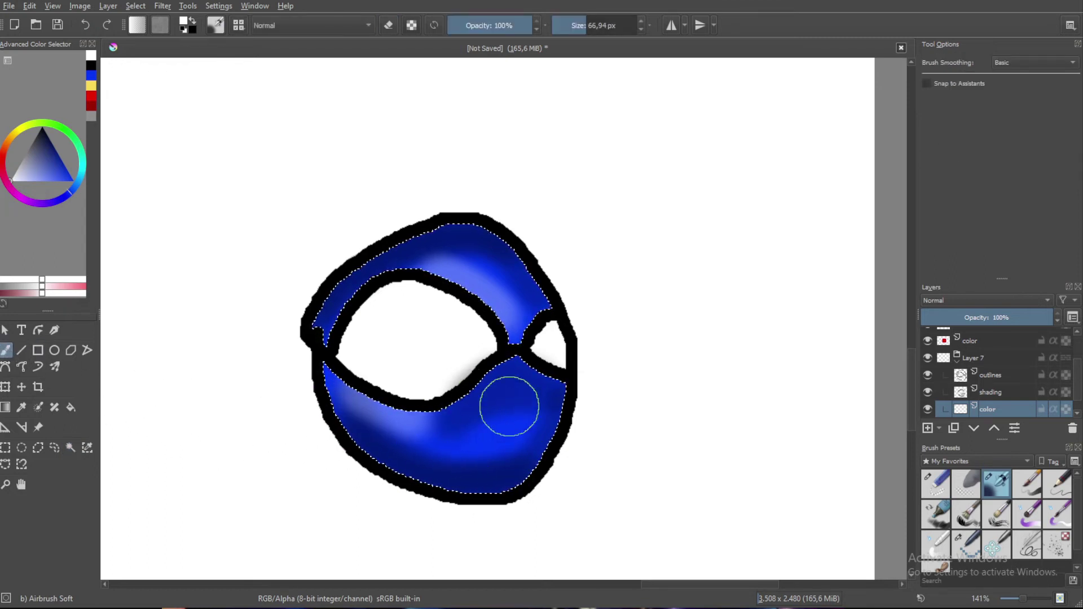
scroll(492, 469, up, 1)
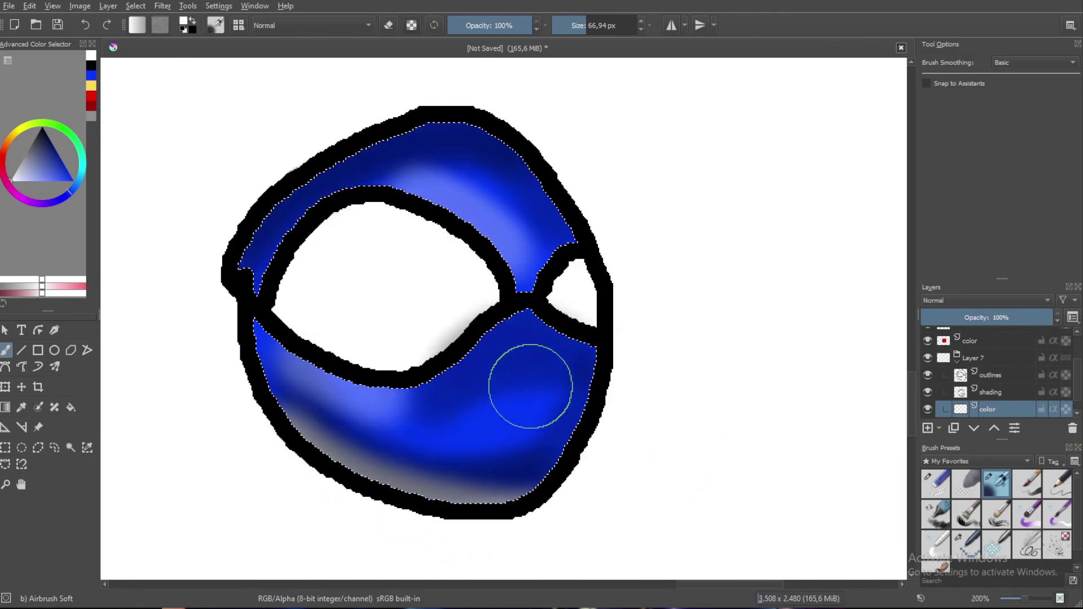
mouse_move(587, 242)
mouse_down()
mouse_move(537, 163)
mouse_move(504, 142)
mouse_move(452, 126)
mouse_move(390, 129)
mouse_move(227, 226)
mouse_move(158, 312)
mouse_up()
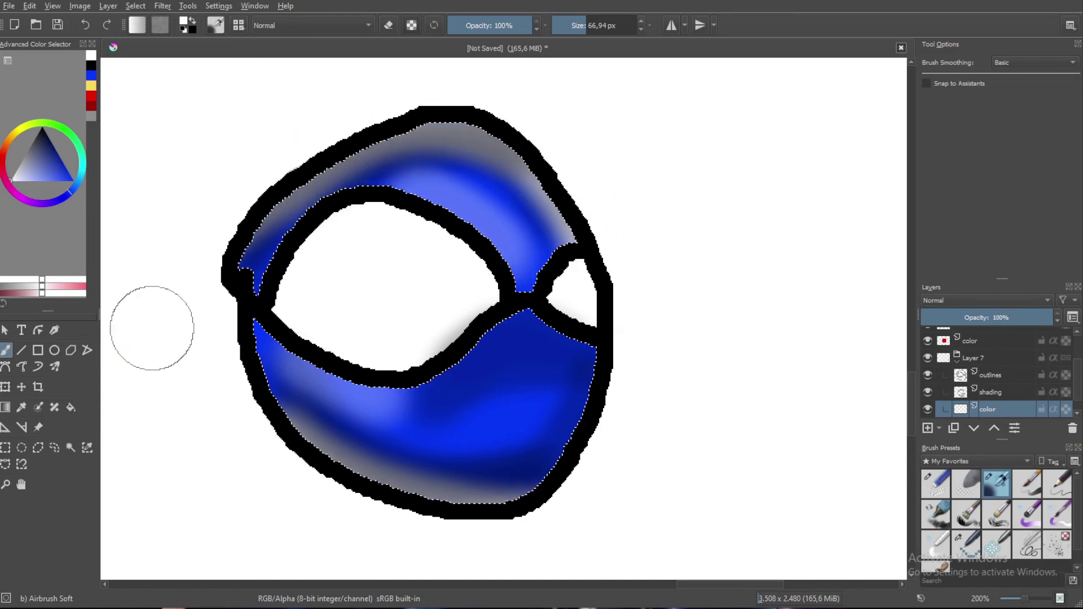
mouse_move(481, 387)
mouse_down()
mouse_move(433, 386)
mouse_move(529, 320)
mouse_move(587, 334)
mouse_up()
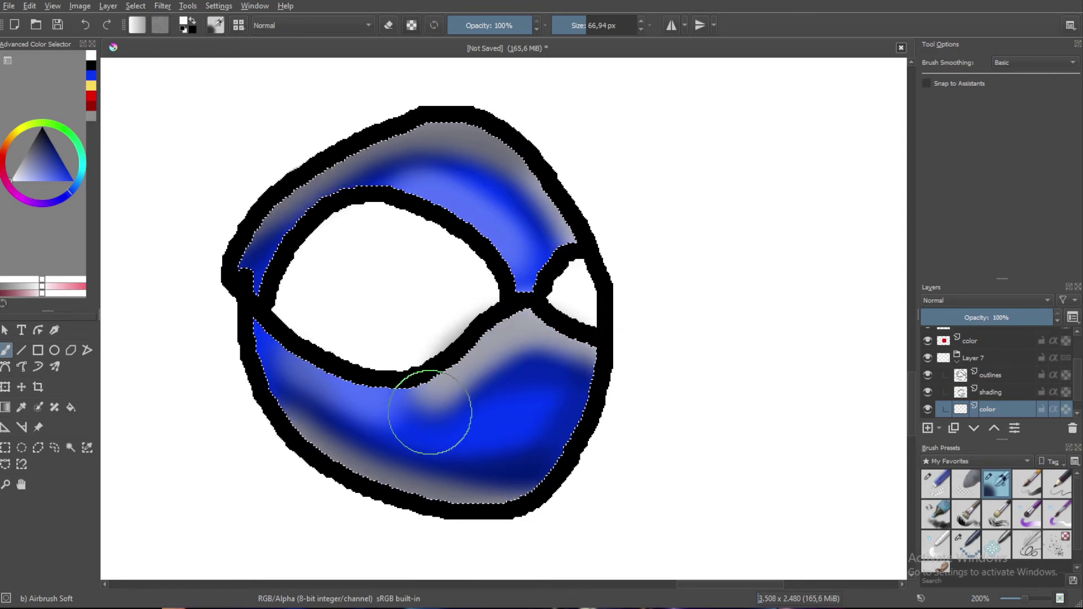
scroll(329, 422, down, 4)
drag(259, 451, 287, 418)
scroll(344, 396, up, 3)
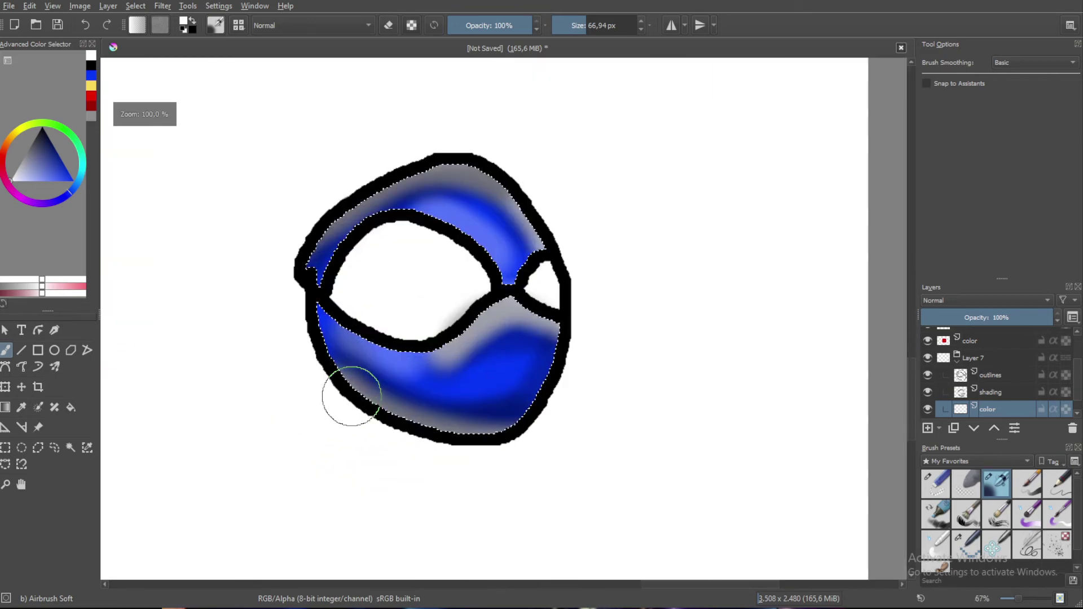
scroll(351, 396, up, 3)
drag(471, 394, 502, 396)
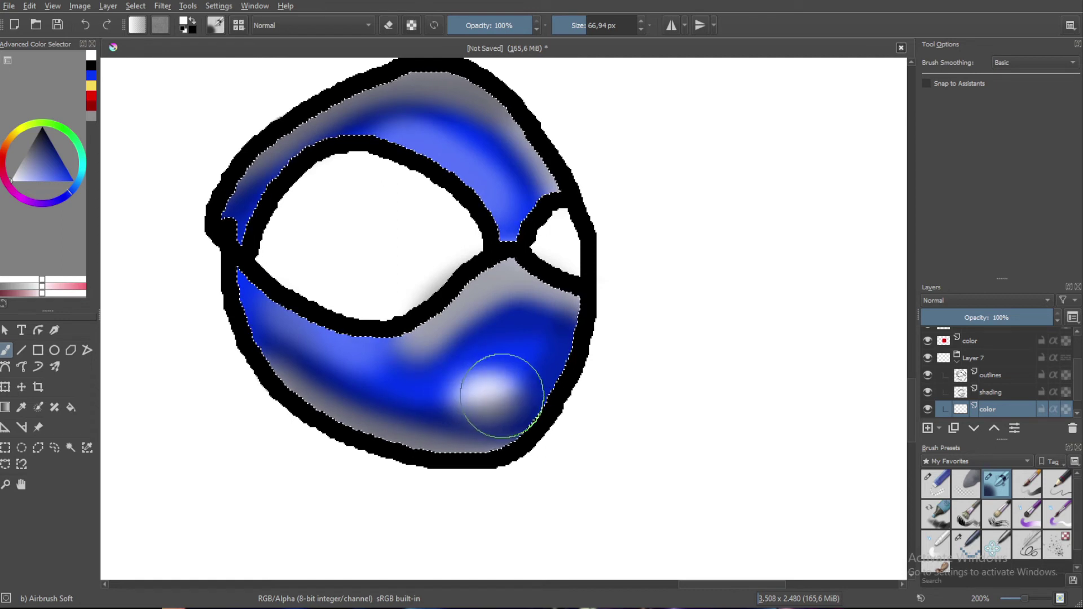
Undo the white airbrush strokes on the group's color layer and make its shading layer active
scroll(265, 424, down, 2)
drag(255, 423, 330, 405)
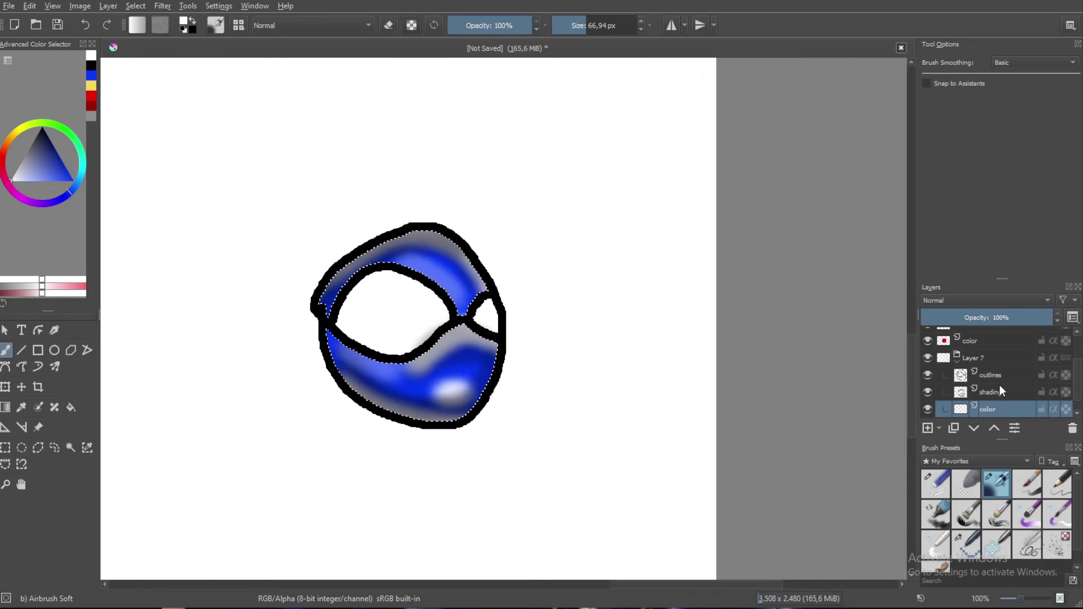
click(998, 392)
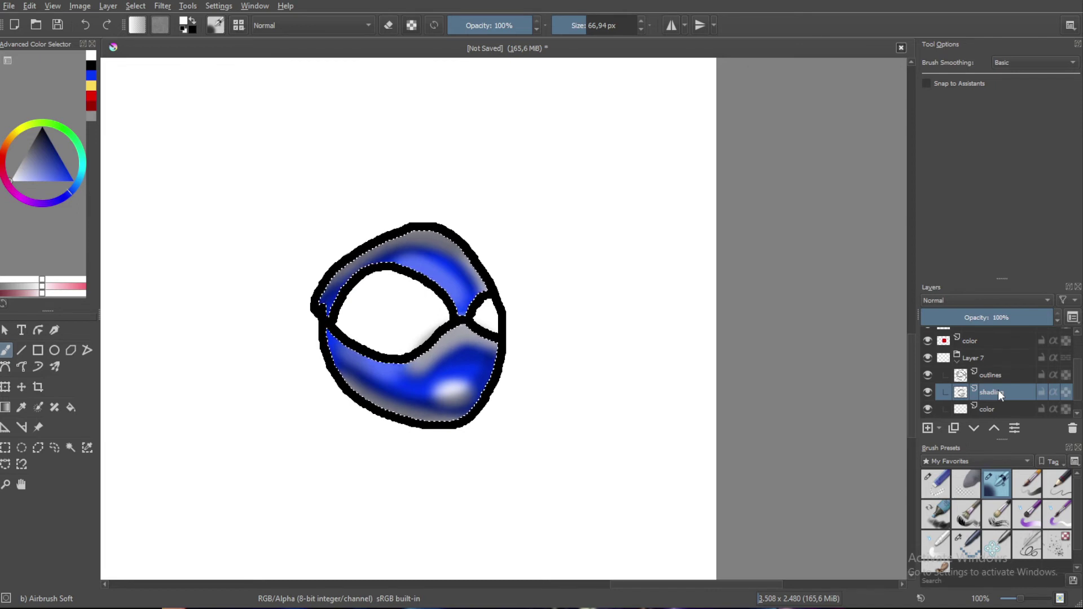
key(ctrl+z)
key(ctrl+z)
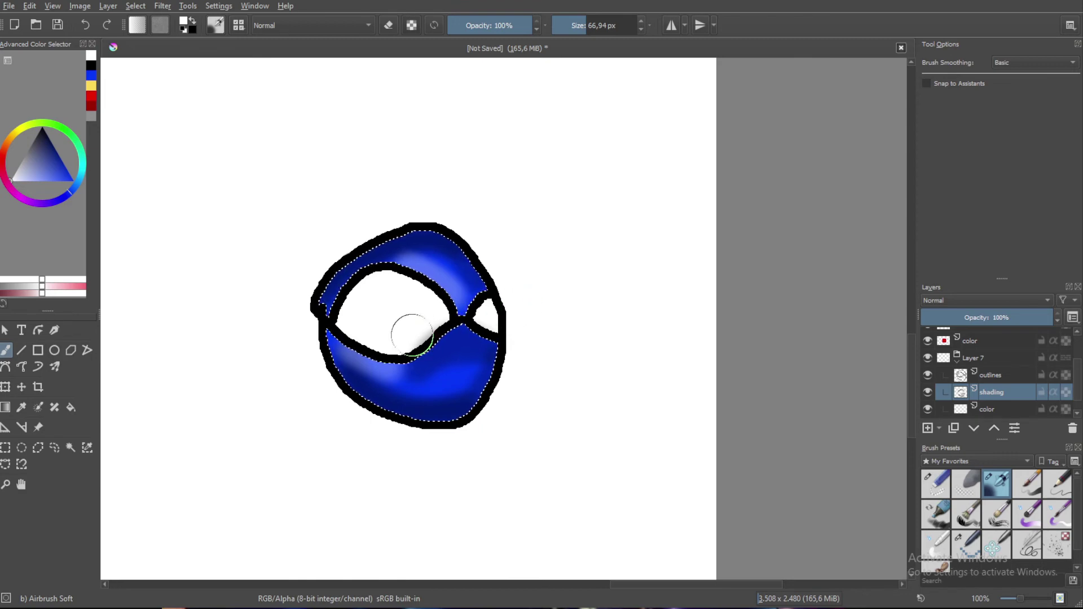
Try a white airbrush highlight on the head's lower right on the shading layer, at 100% and at 62% brush opacity
scroll(413, 353, up, 2)
scroll(413, 353, up, 2)
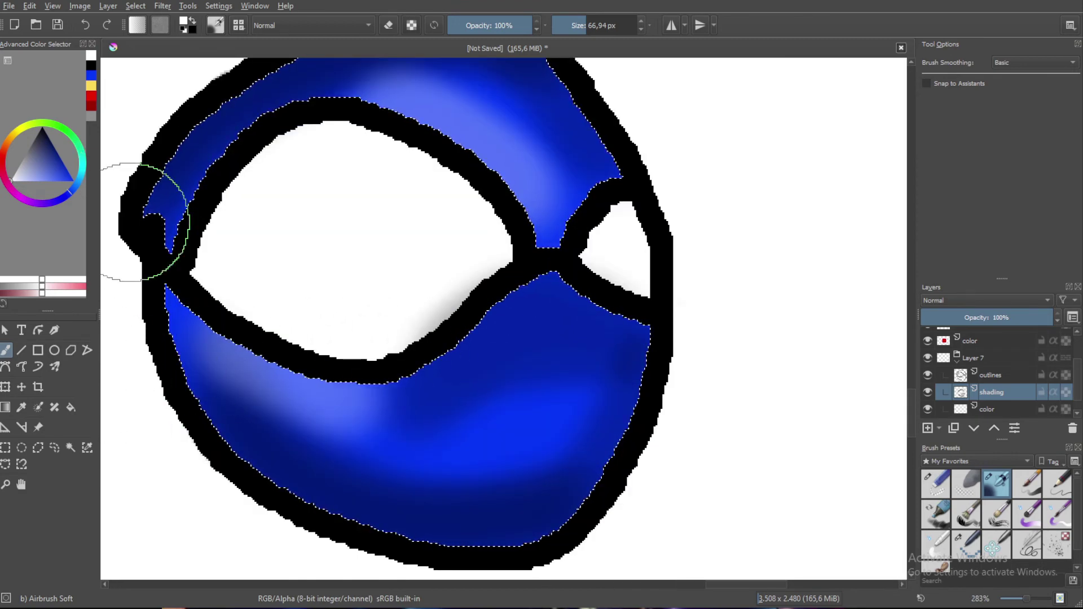
drag(452, 440, 550, 399)
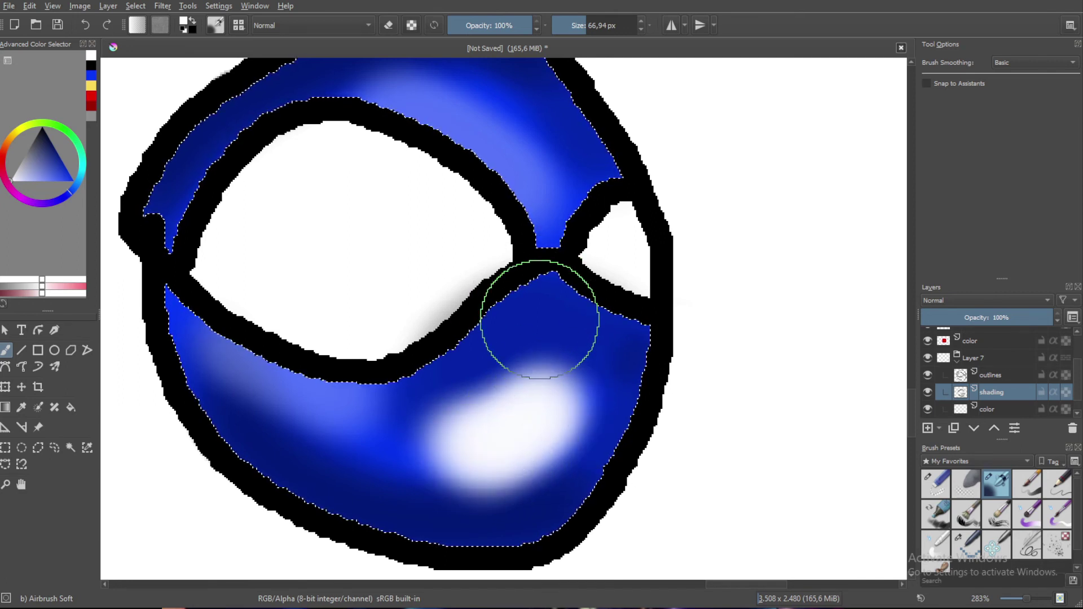
scroll(540, 329, down, 4)
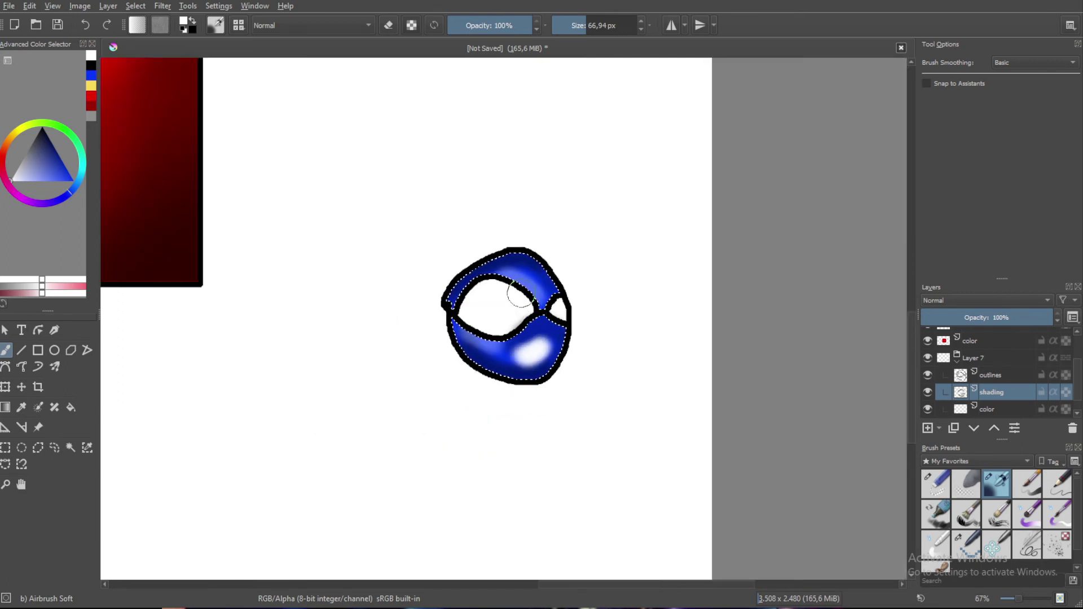
scroll(528, 332, up, 4)
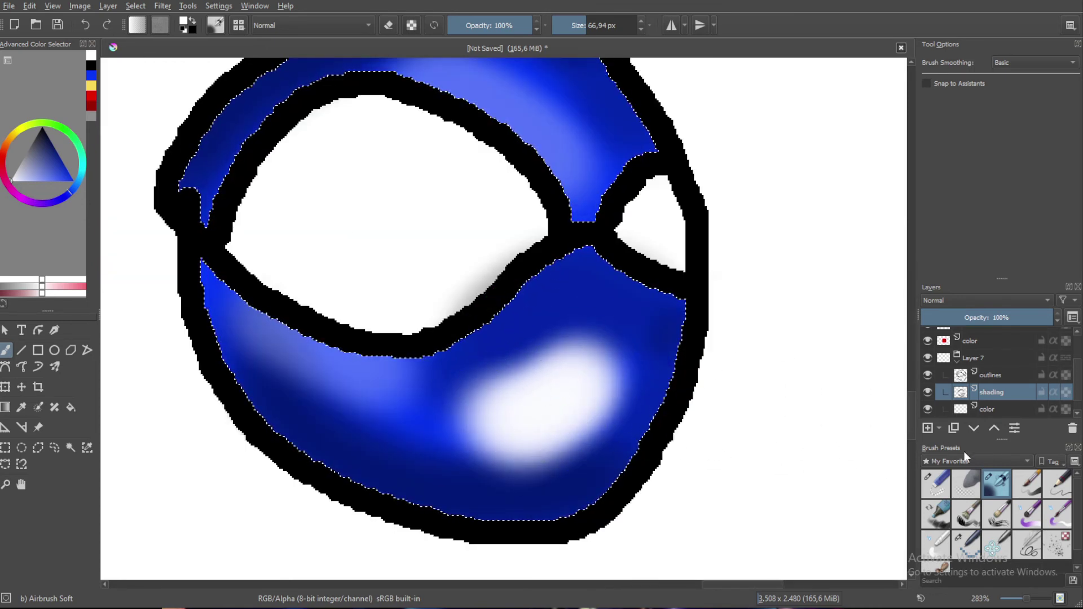
mouse_move(999, 480)
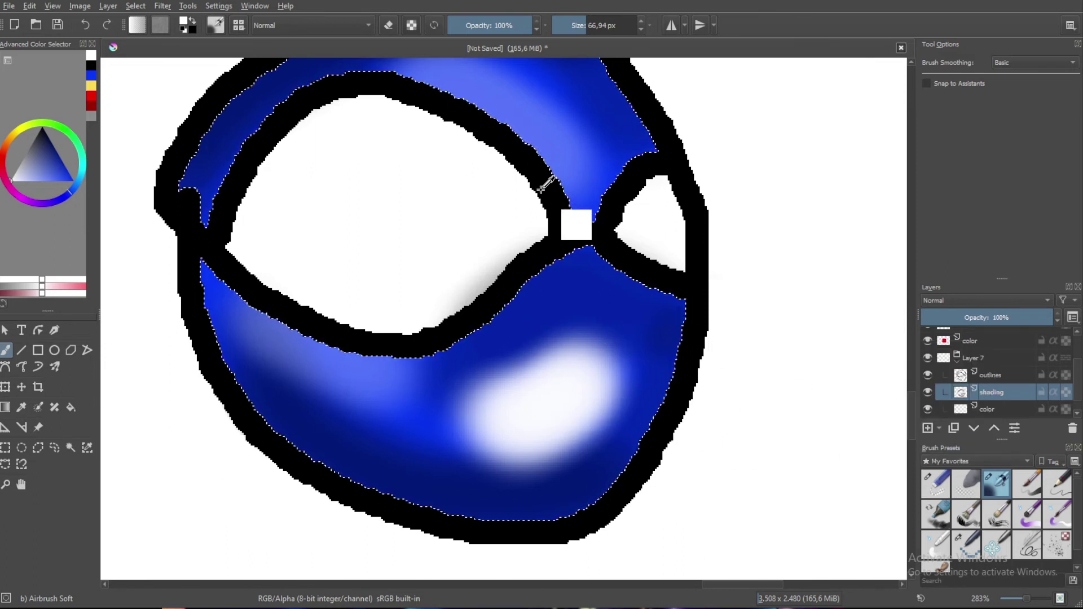
click(499, 25)
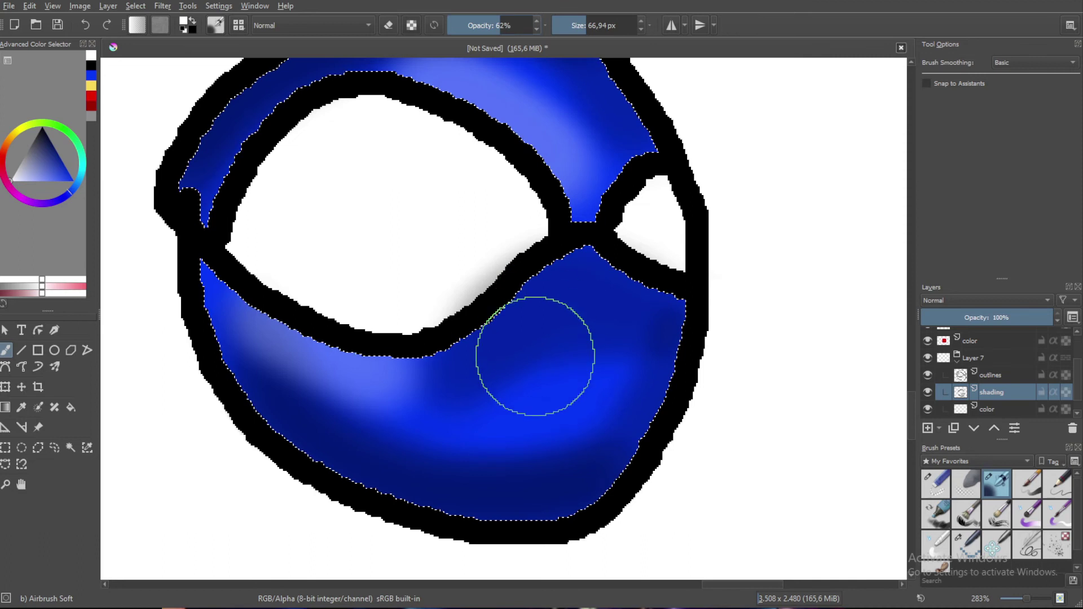
mouse_move(533, 400)
mouse_down()
mouse_move(592, 359)
mouse_move(549, 435)
mouse_move(514, 431)
mouse_move(592, 380)
mouse_move(415, 416)
mouse_up()
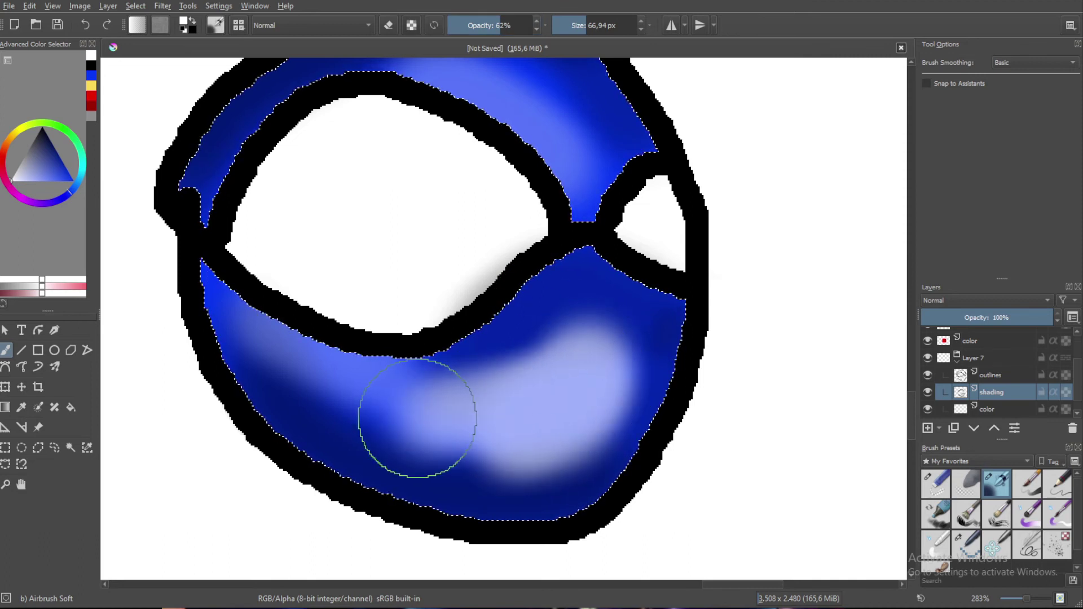
key(ctrl+z)
Lower the brush opacity to 36% and airbrush a soft white highlight on the head's lower right on the shading layer
click(495, 25)
drag(496, 29, 483, 33)
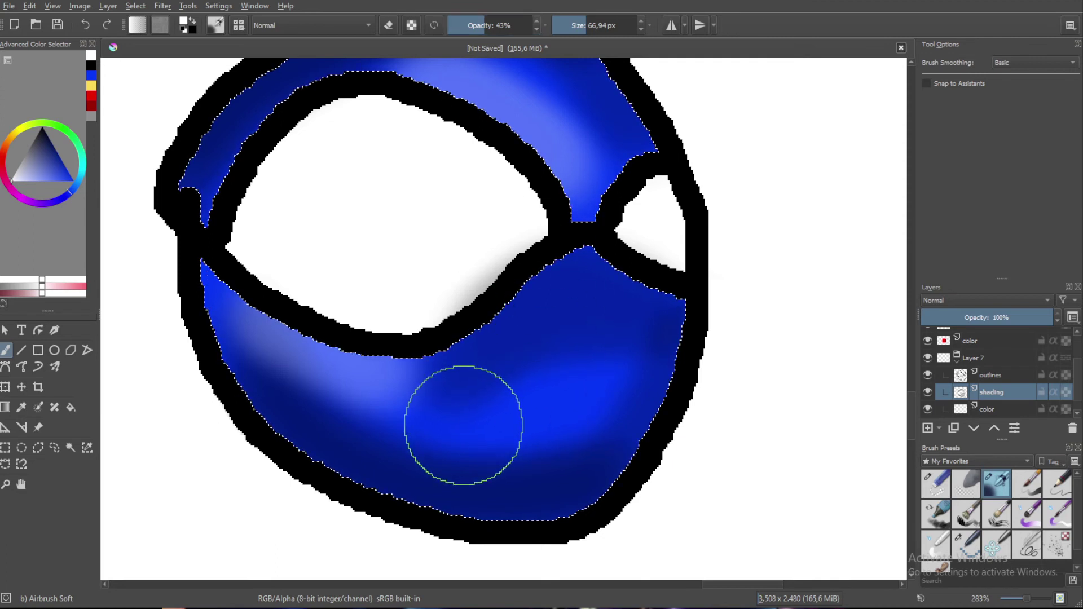
drag(465, 423, 508, 397)
mouse_move(495, 434)
mouse_down()
mouse_move(578, 402)
mouse_move(502, 429)
mouse_up()
mouse_move(584, 411)
mouse_down()
mouse_move(561, 437)
mouse_move(543, 426)
mouse_up()
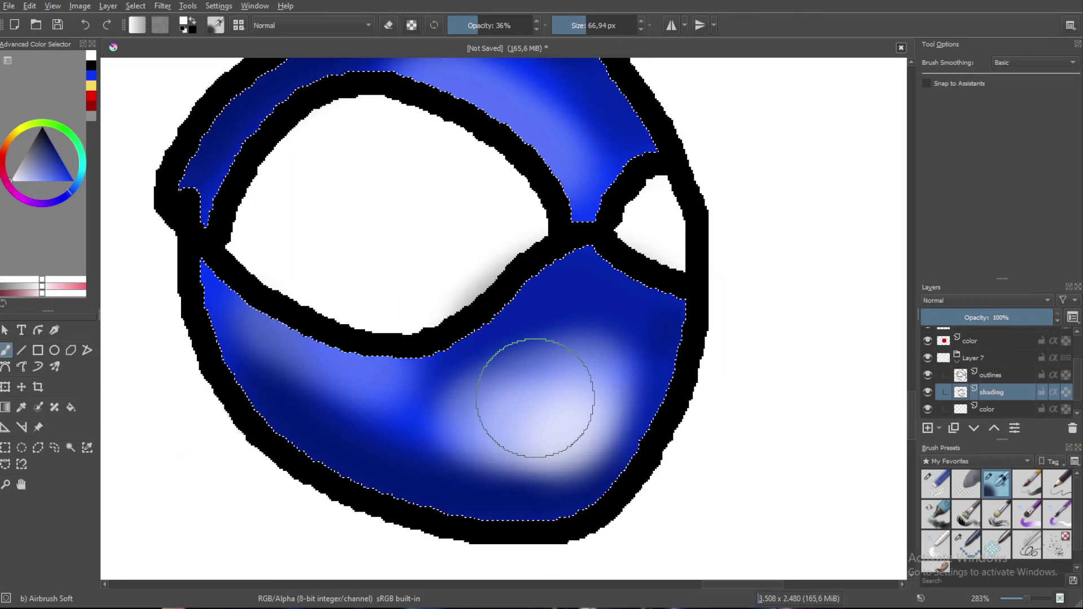
Airbrush black at 36% opacity inside the selection along the head's lower edge, below the small eye and along the upper-left edge
click(92, 65)
drag(290, 471, 201, 320)
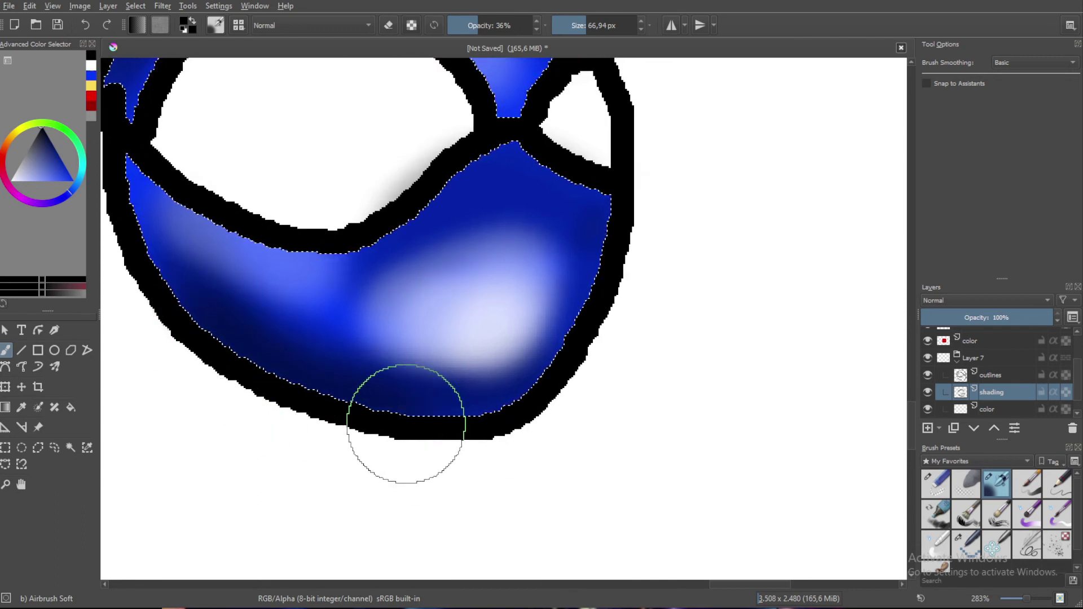
mouse_move(217, 330)
mouse_down()
mouse_move(238, 360)
mouse_move(311, 404)
mouse_move(423, 428)
mouse_up()
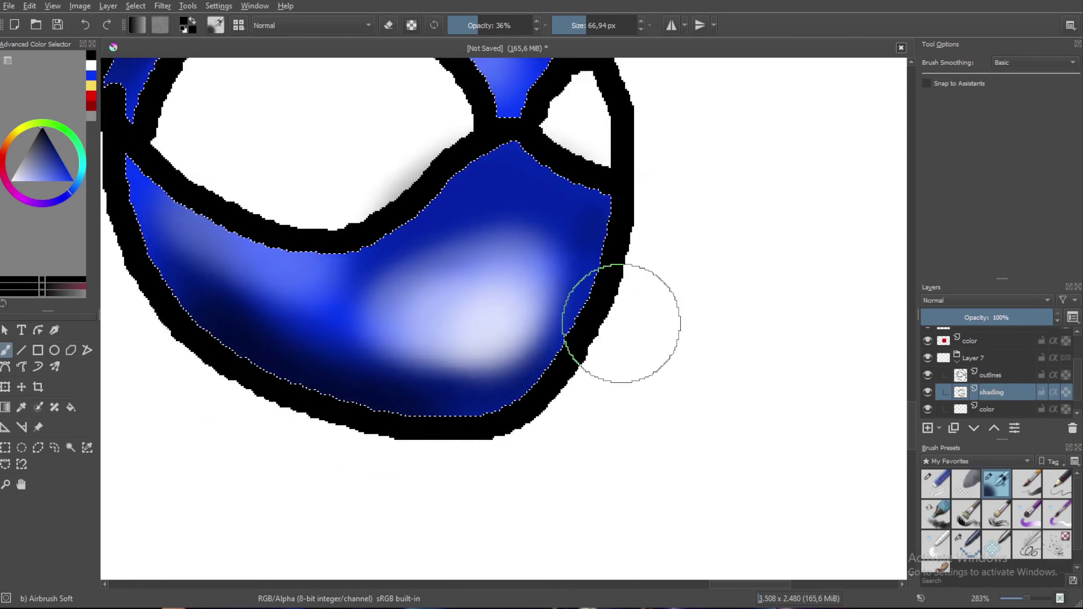
mouse_move(607, 226)
mouse_down()
mouse_move(620, 225)
mouse_move(573, 193)
mouse_move(633, 222)
mouse_up()
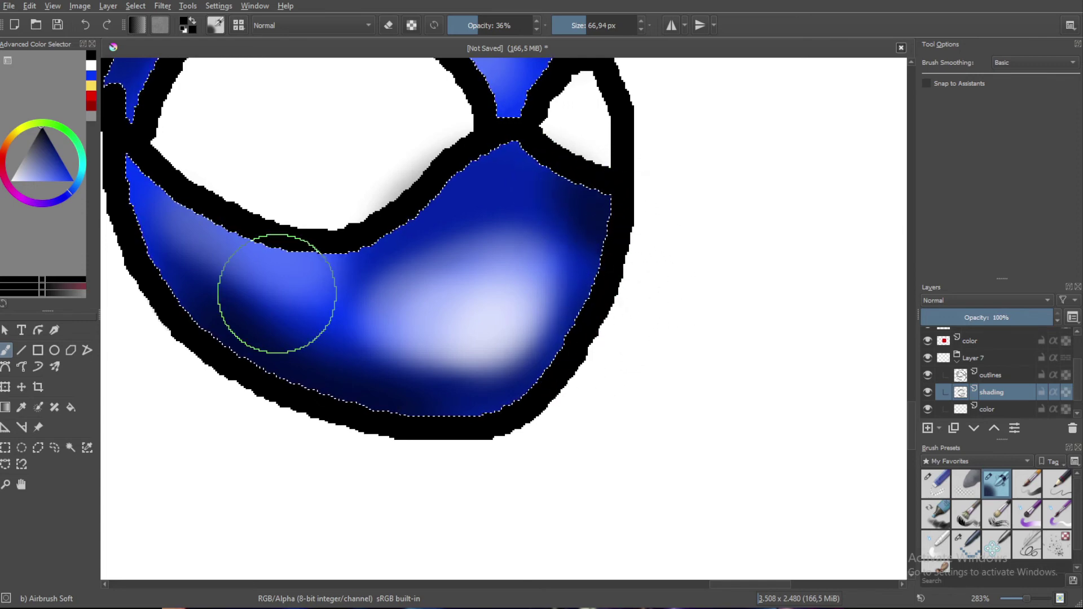
drag(283, 299, 433, 342)
drag(340, 368, 305, 521)
mouse_move(263, 225)
mouse_down()
mouse_move(242, 231)
mouse_move(230, 253)
mouse_move(254, 218)
mouse_move(399, 109)
mouse_move(377, 136)
mouse_move(372, 128)
mouse_move(426, 107)
mouse_up()
drag(427, 106, 389, 139)
mouse_move(393, 135)
mouse_down()
mouse_move(438, 101)
mouse_move(511, 88)
mouse_move(400, 126)
mouse_move(523, 95)
mouse_move(313, 156)
mouse_move(197, 242)
mouse_move(160, 304)
mouse_up()
scroll(144, 288, down, 2)
drag(133, 403, 186, 391)
Clear the selection around the blue head area with Rectangular Selection and check the shaded head
click(5, 447)
click(197, 453)
mouse_move(197, 453)
mouse_down()
mouse_move(296, 374)
mouse_move(551, 339)
mouse_move(338, 359)
mouse_up()
scroll(314, 383, down, 4)
scroll(431, 331, up, 4)
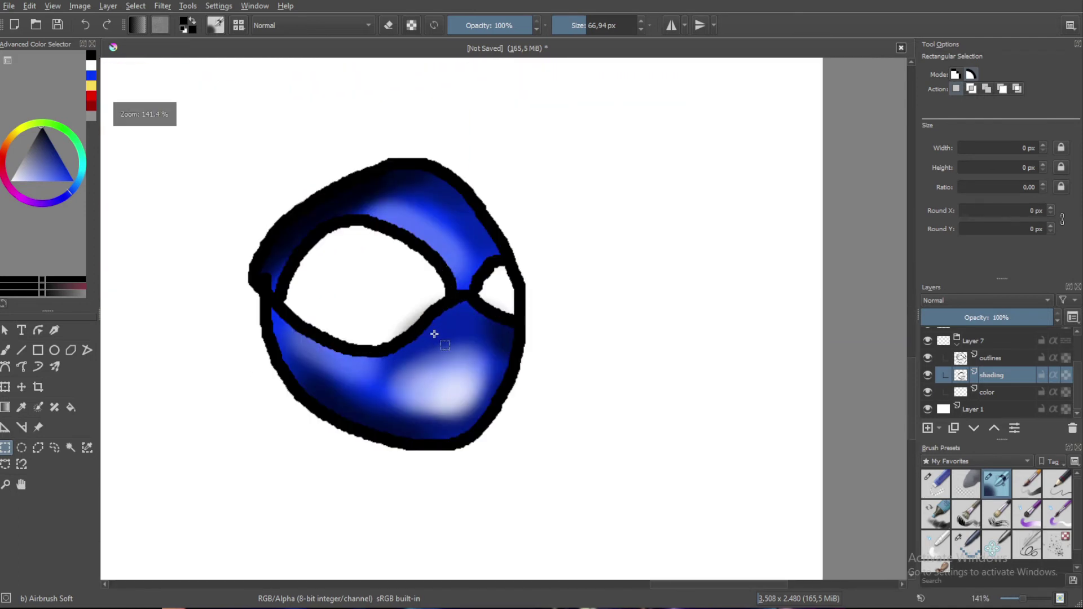
Move the whole head to the right with the Transform tool applied to the Layer 7 group
click(991, 342)
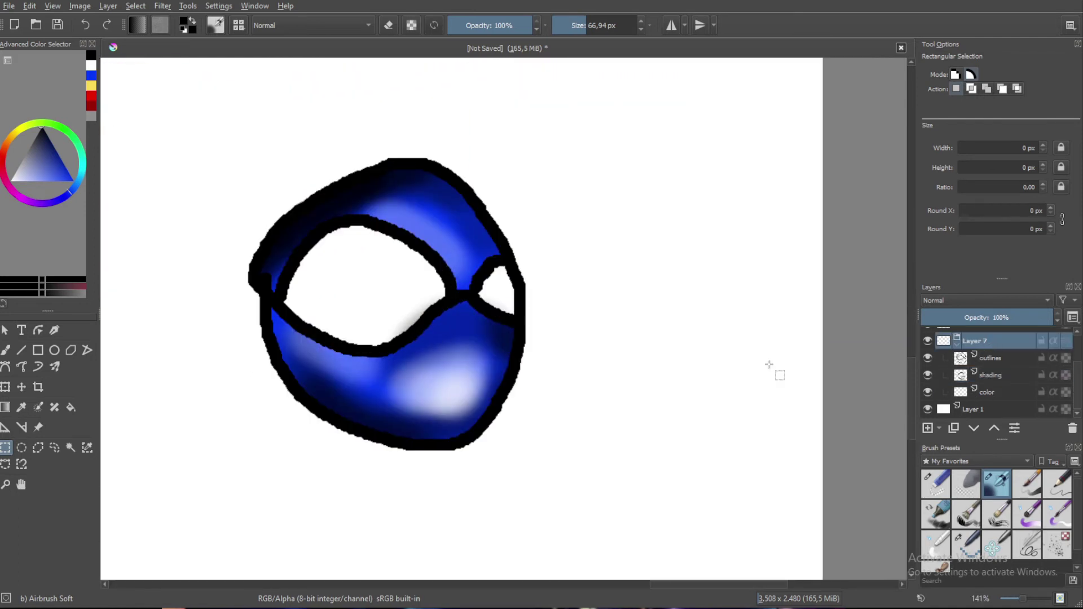
click(5, 388)
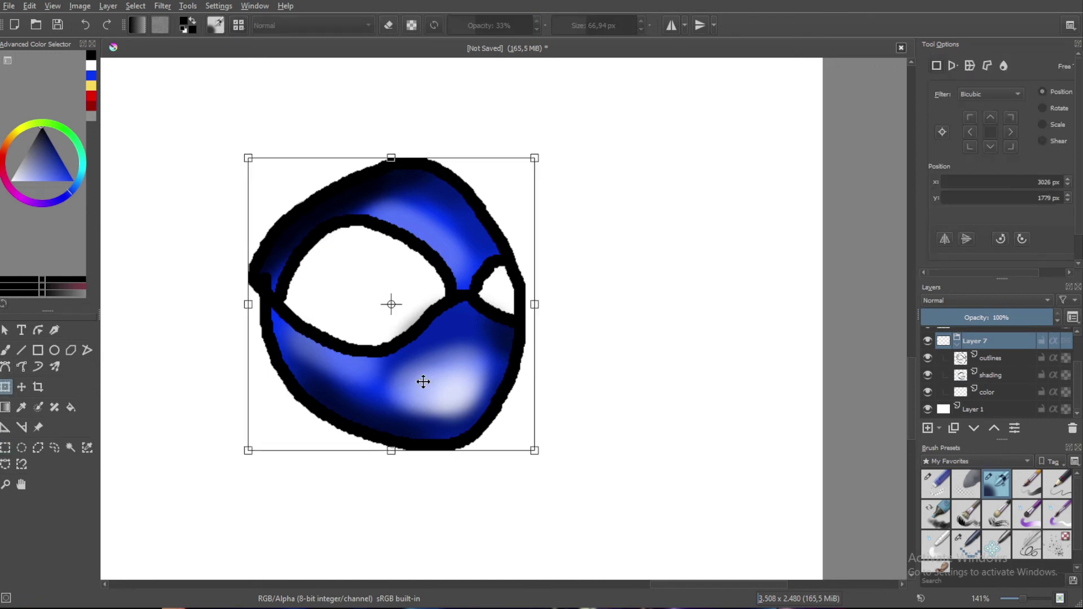
drag(601, 294, 587, 344)
mouse_move(535, 313)
mouse_down()
mouse_move(471, 346)
mouse_move(483, 411)
mouse_up()
Try to move the shading layer alone away from the head, up and to the right
click(993, 370)
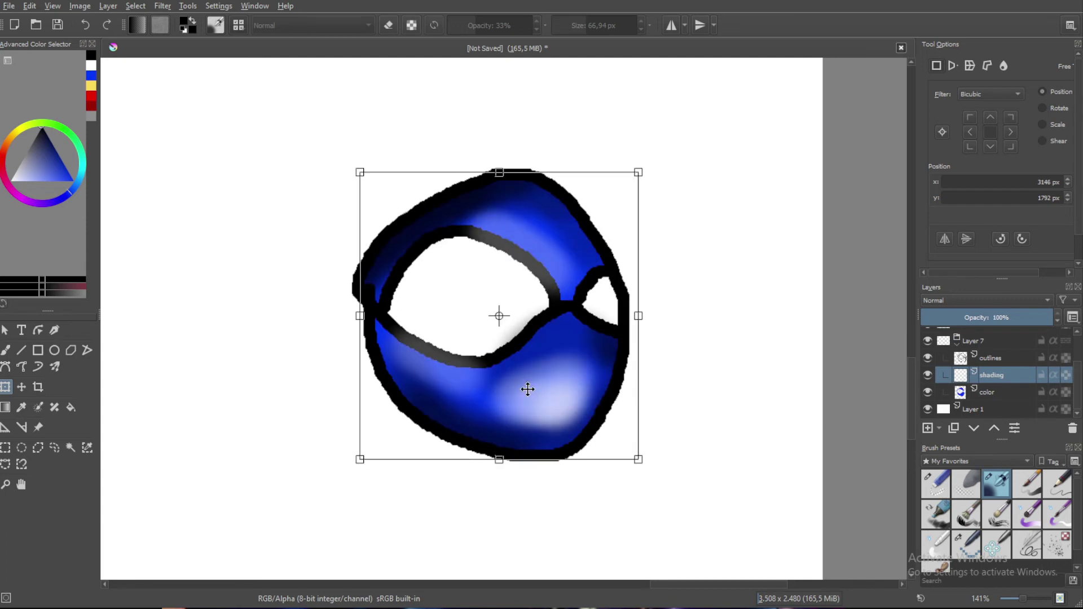
drag(530, 382, 795, 266)
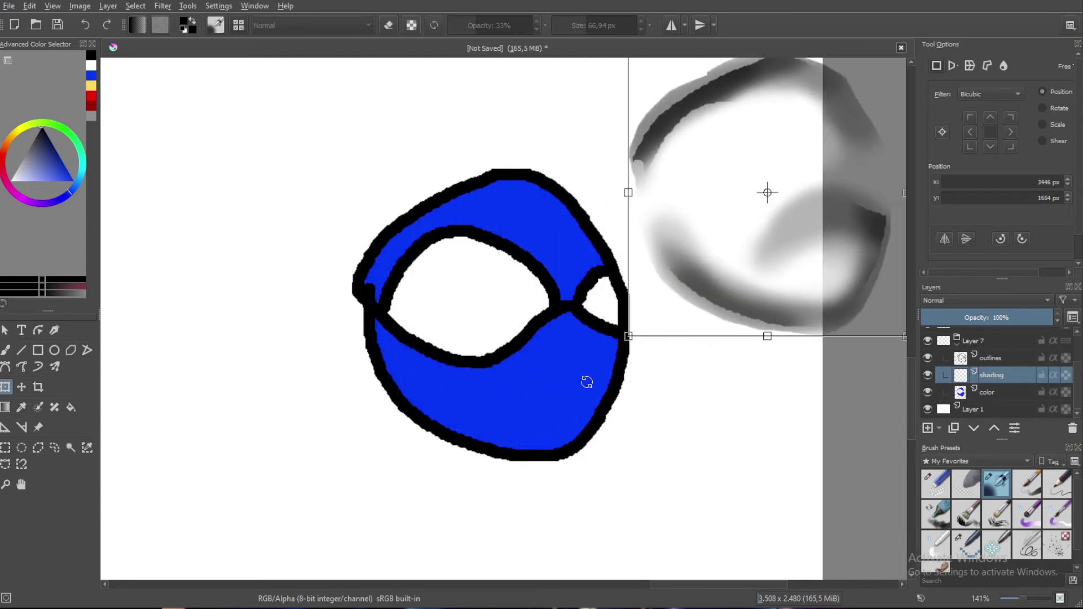
key(ctrl+z)
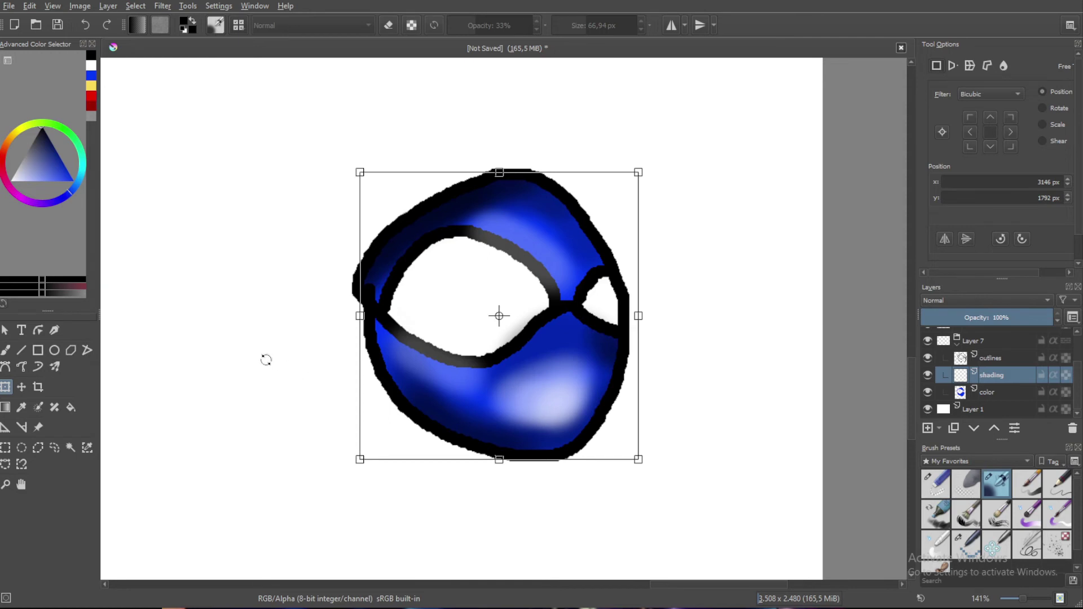
click(6, 448)
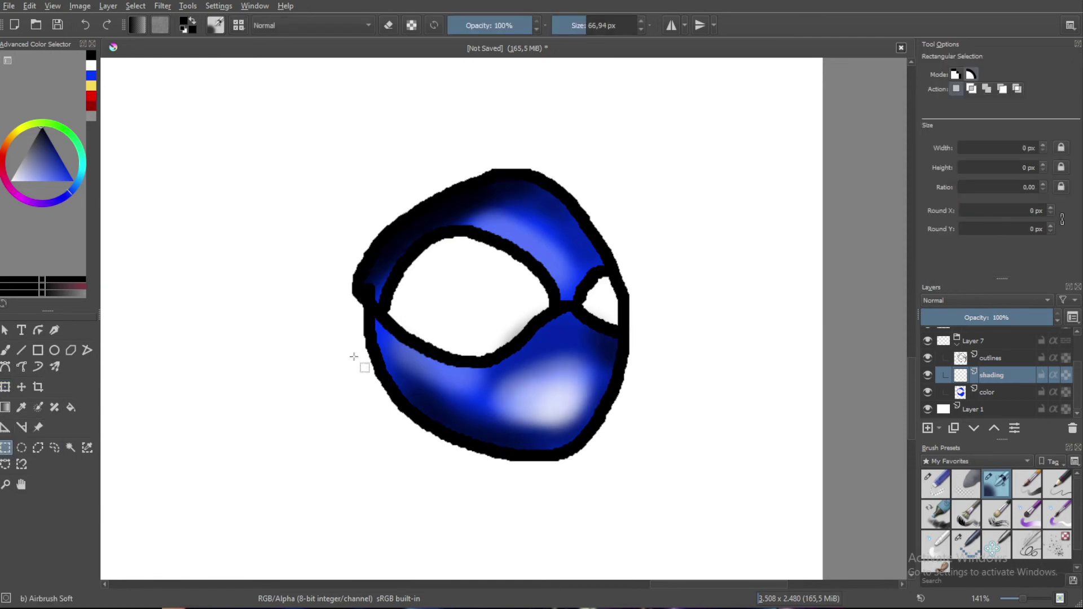
Examine the head on the full canvas and up close, hiding and reshowing its color layer to view the shading alone
scroll(360, 360, down, 3)
drag(243, 340, 703, 375)
scroll(650, 362, down, 2)
drag(623, 361, 569, 362)
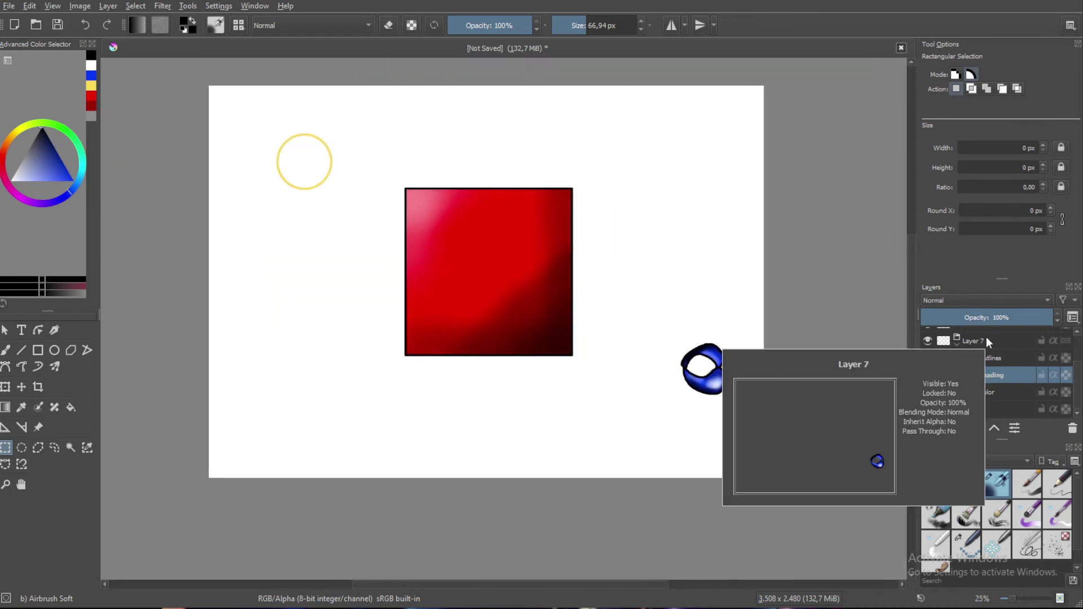
drag(708, 418, 616, 384)
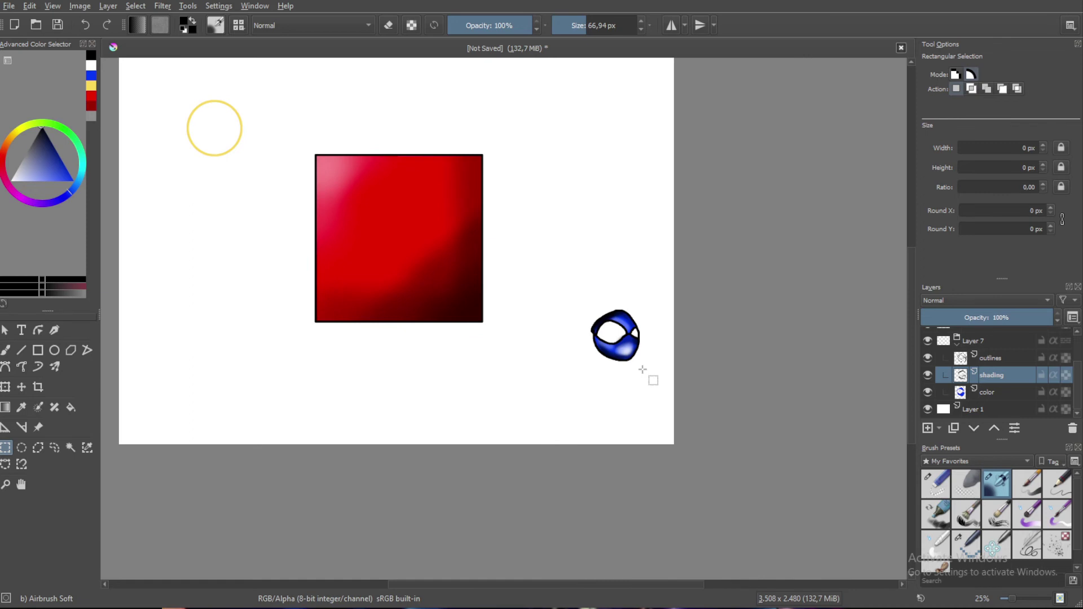
scroll(636, 347, up, 3)
scroll(636, 346, up, 4)
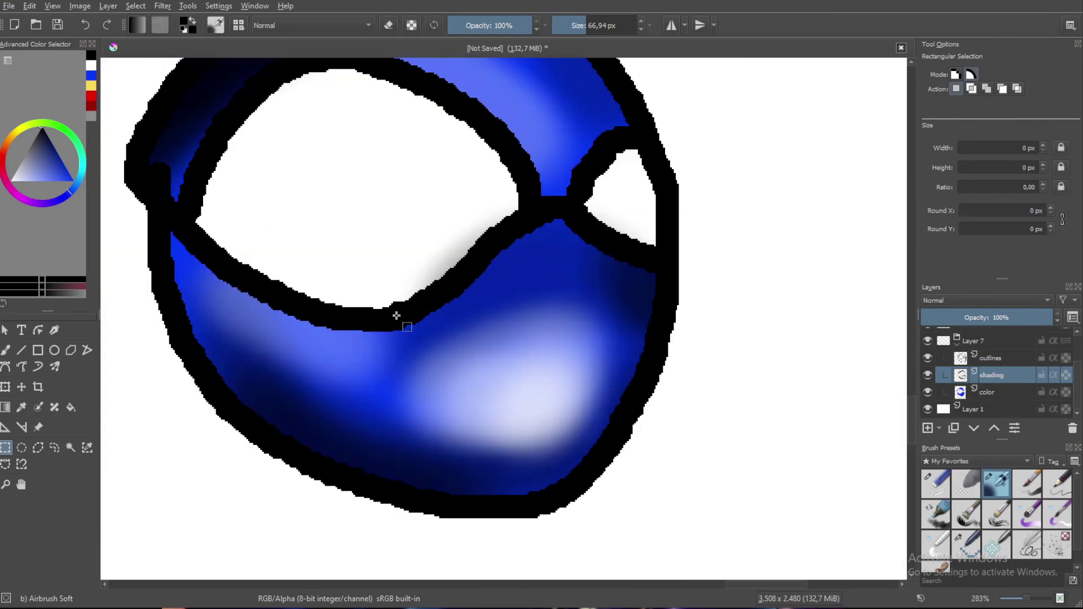
drag(397, 316, 452, 364)
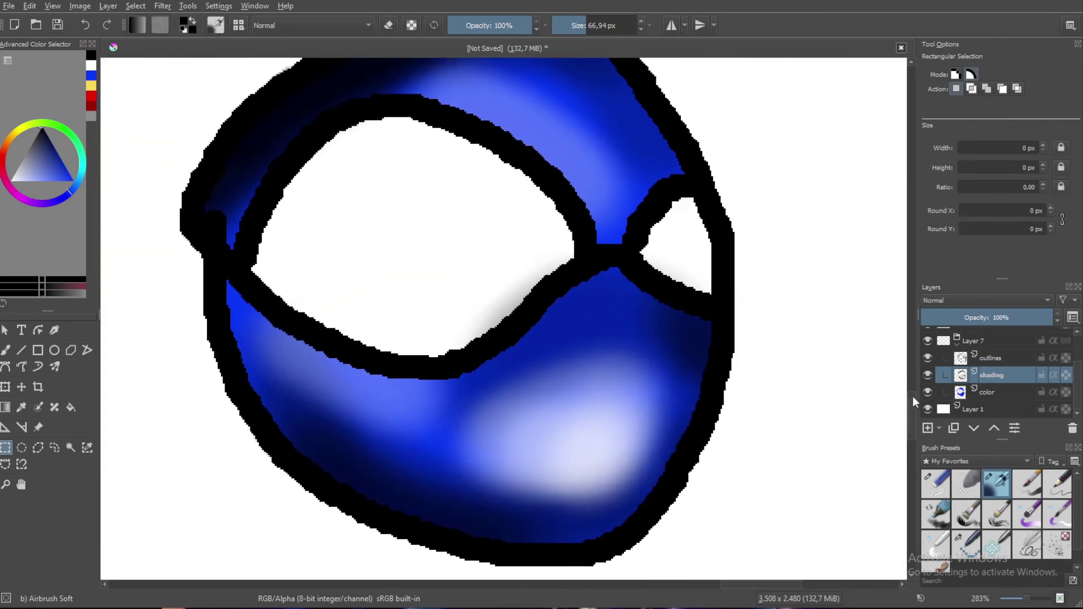
click(927, 392)
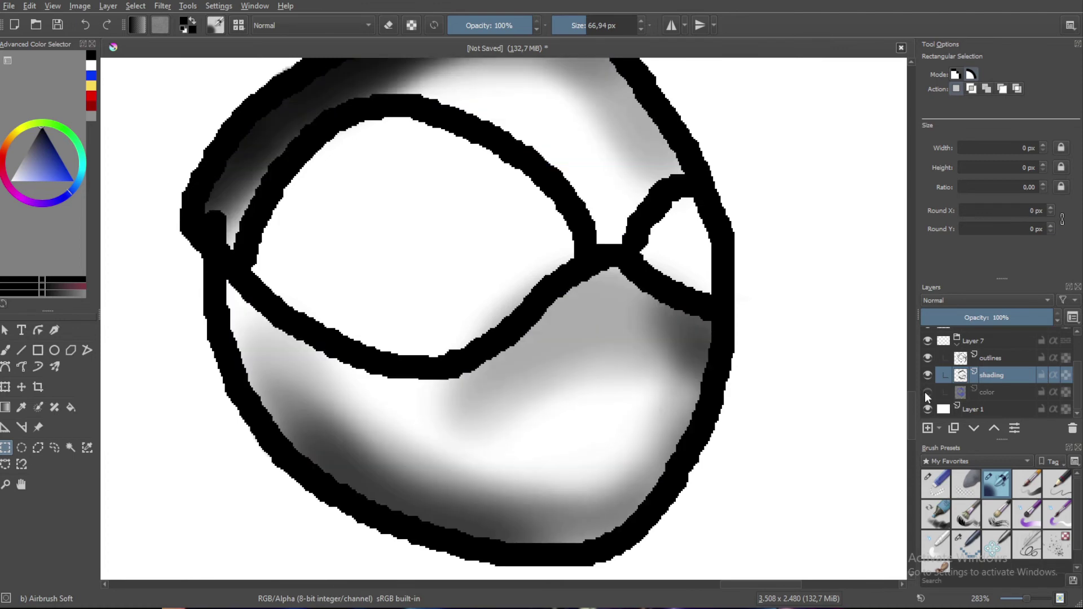
click(926, 392)
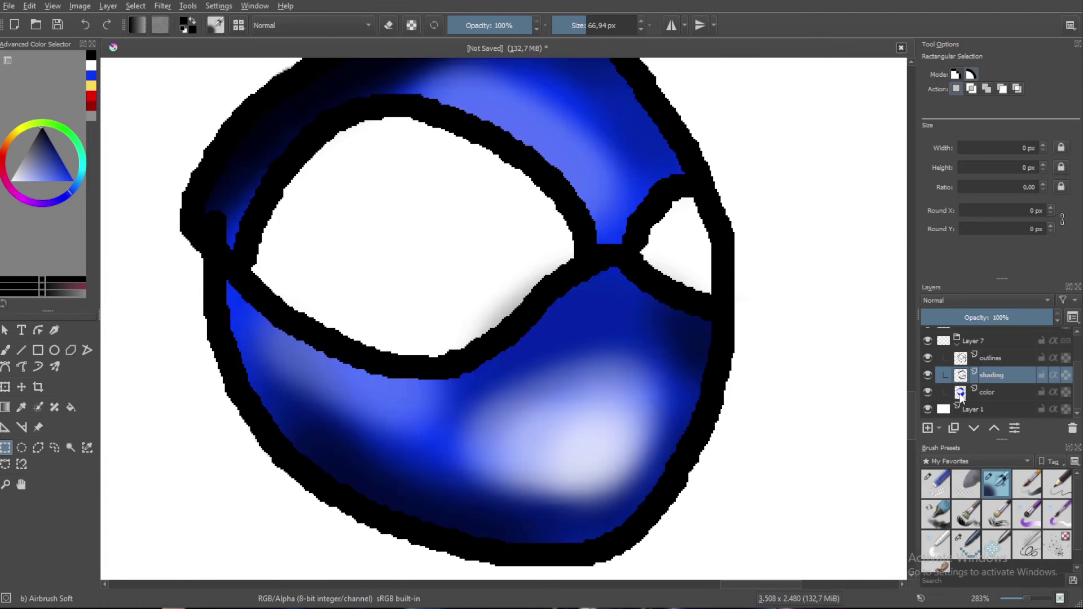
mouse_move(961, 396)
Airbrush yellow at 36% opacity on the shading layer, undoing the lower-left stroke and painting across the lower-right highlight past the outline
mouse_move(40, 141)
mouse_down()
mouse_move(43, 150)
mouse_move(1, 150)
mouse_move(0, 127)
mouse_move(63, 168)
mouse_up()
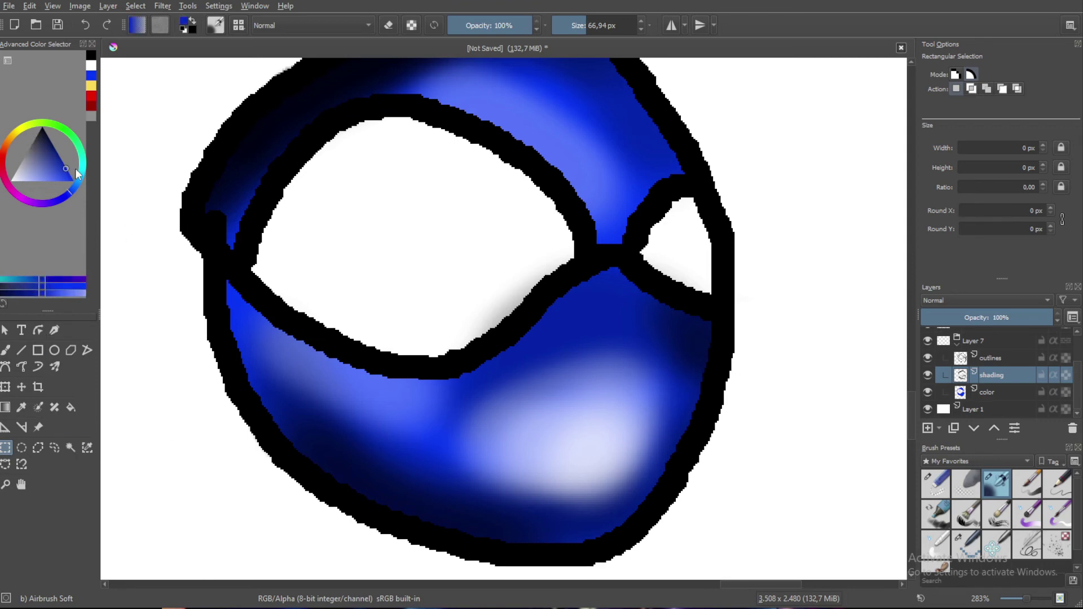
click(92, 87)
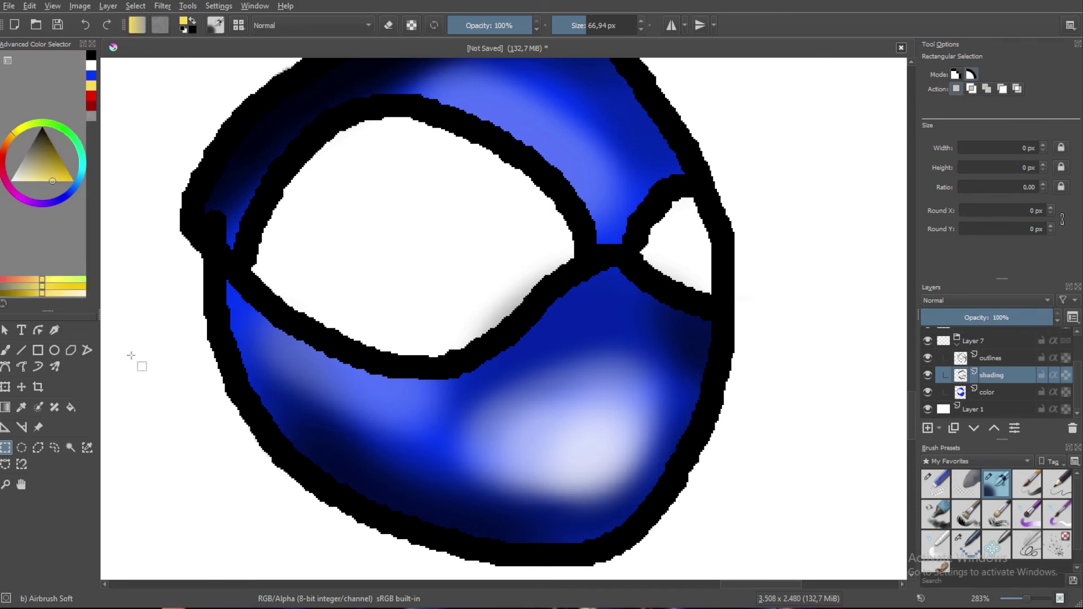
click(5, 349)
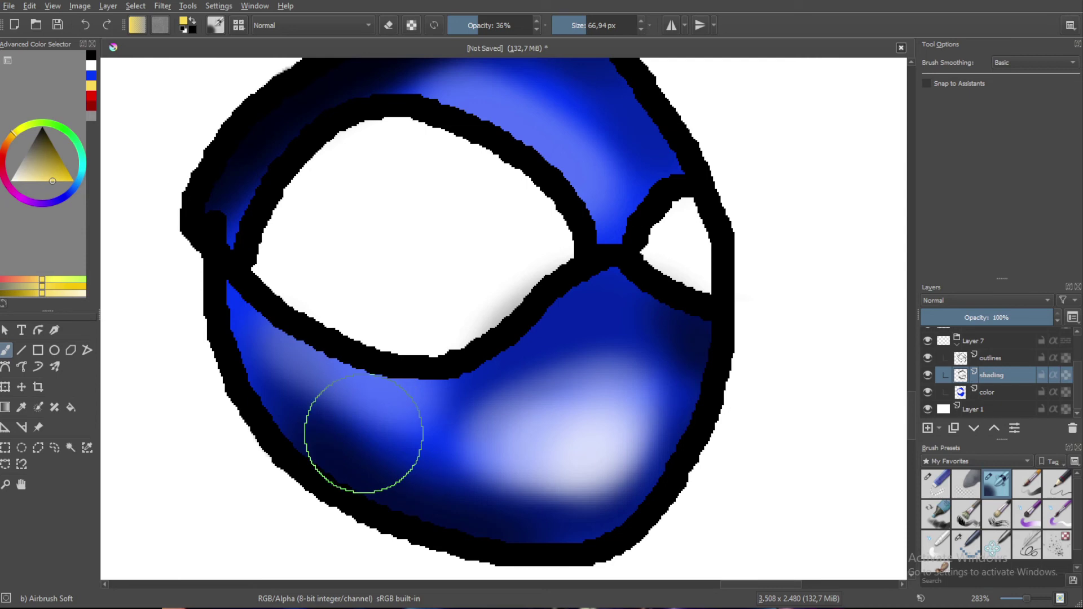
mouse_move(297, 362)
mouse_down()
mouse_move(386, 469)
mouse_move(455, 498)
mouse_up()
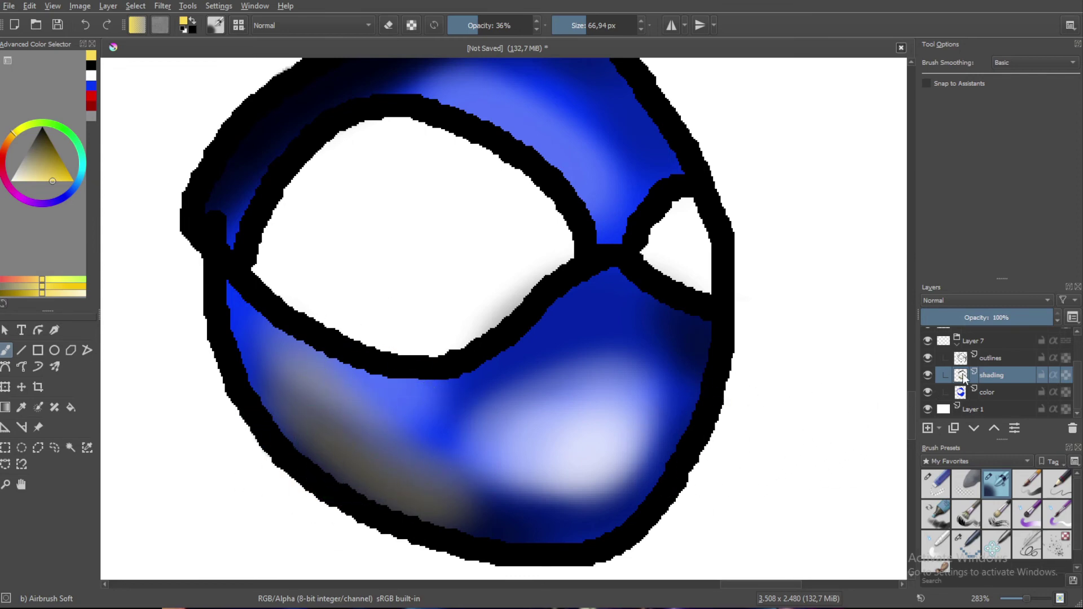
mouse_move(964, 377)
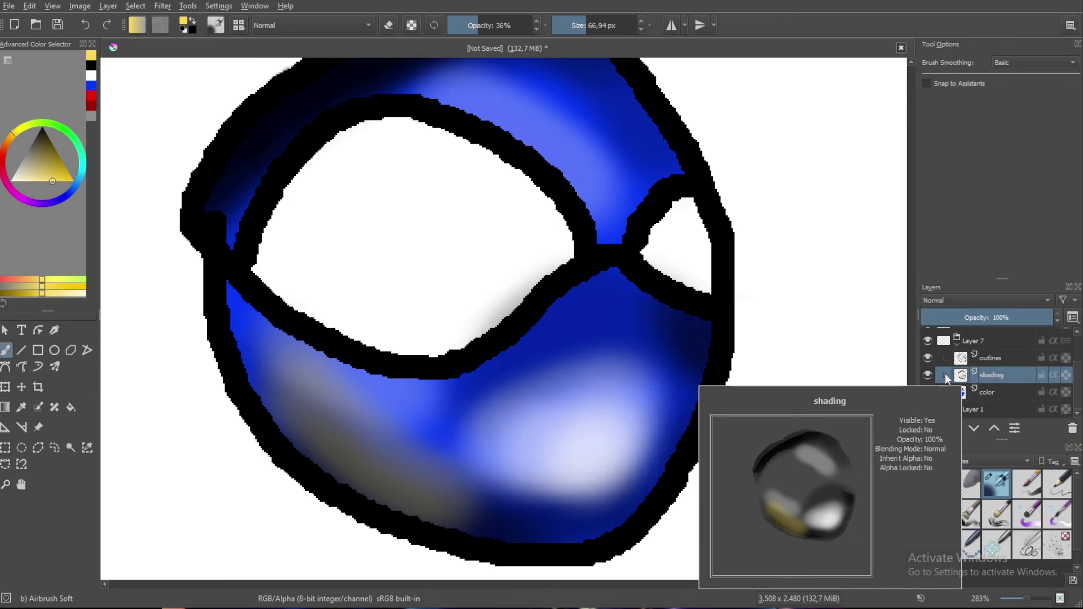
key(ctrl+z)
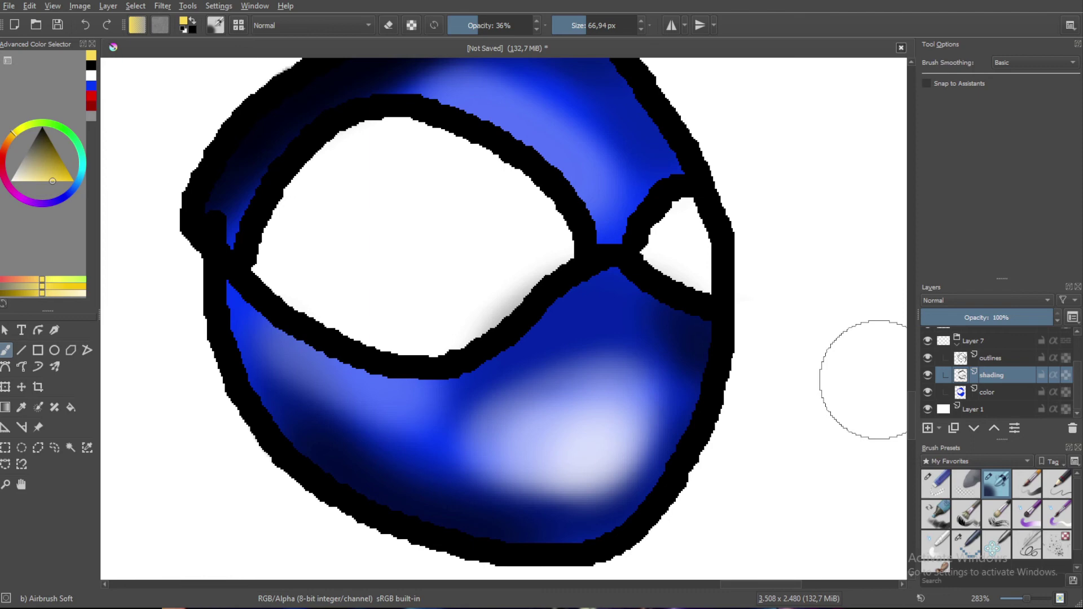
drag(479, 455, 850, 337)
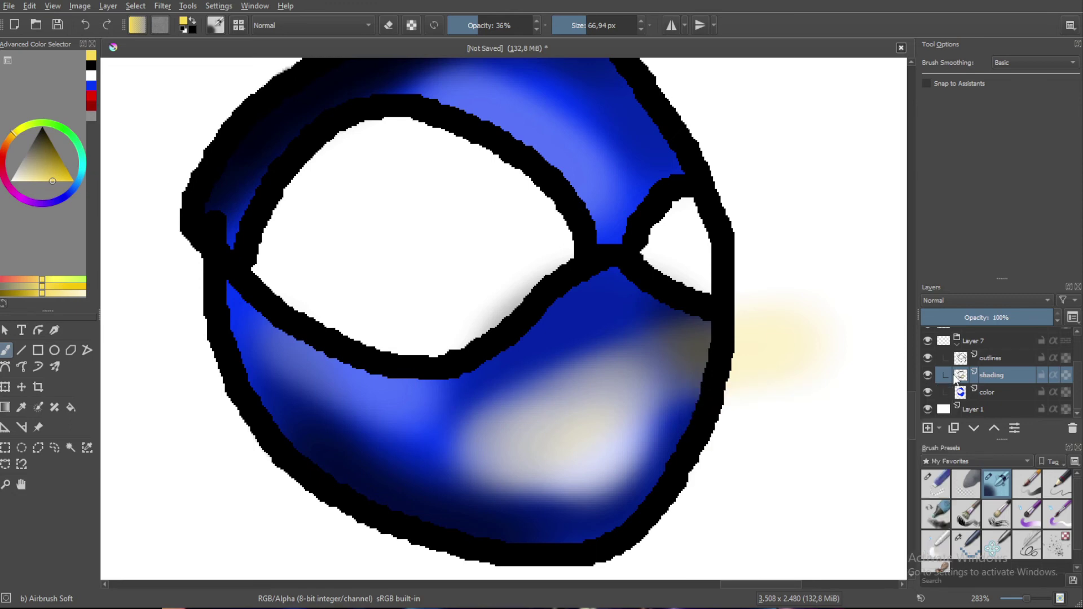
Undo the yellow airbrush strokes over the head's lower-right highlight on the shading layer
key(ctrl+z)
drag(420, 284, 447, 303)
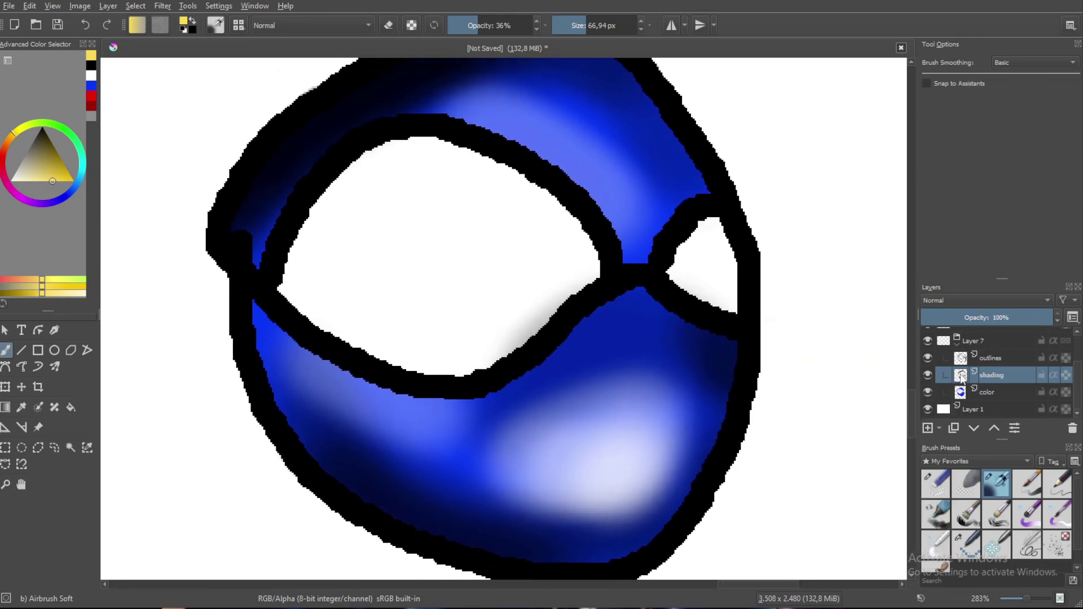
mouse_move(962, 379)
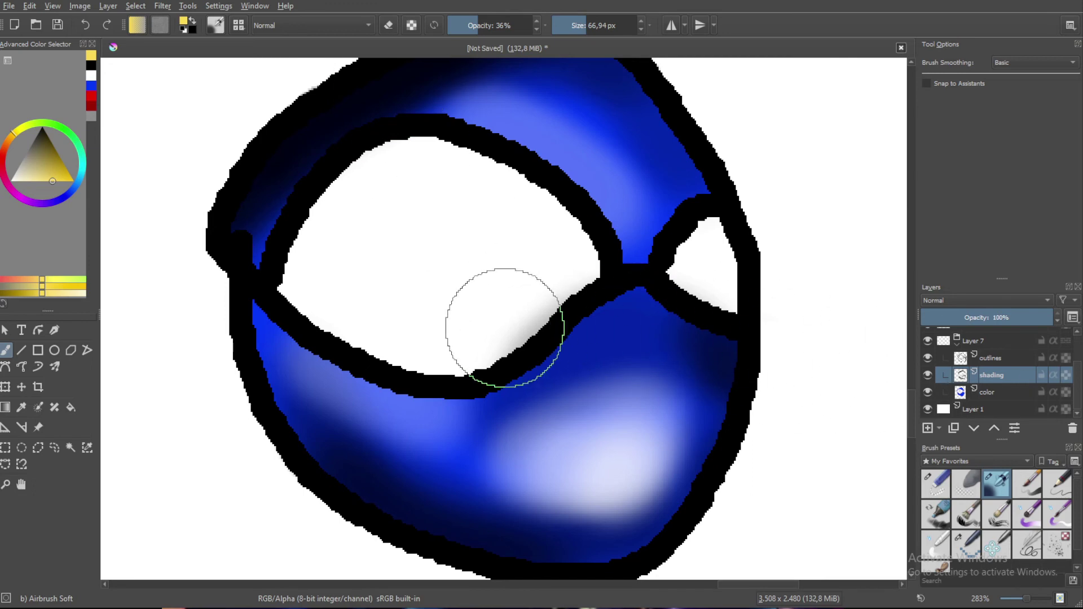
Airbrush black at 36% opacity across the upper part of the large eye and the top of the small eye
scroll(369, 297, down, 1)
scroll(290, 262, up, 2)
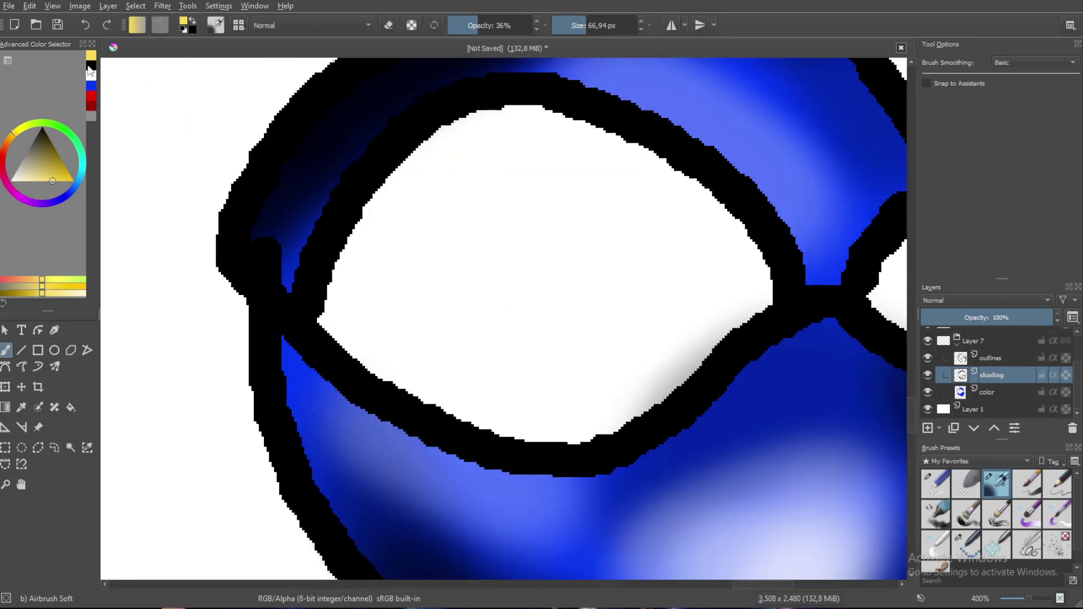
key(d)
mouse_move(423, 254)
mouse_down()
mouse_move(445, 203)
mouse_move(503, 167)
mouse_move(557, 153)
mouse_move(568, 152)
mouse_move(455, 183)
mouse_move(373, 256)
mouse_move(433, 202)
mouse_move(536, 179)
mouse_move(636, 188)
mouse_move(660, 203)
mouse_up()
drag(696, 255, 227, 261)
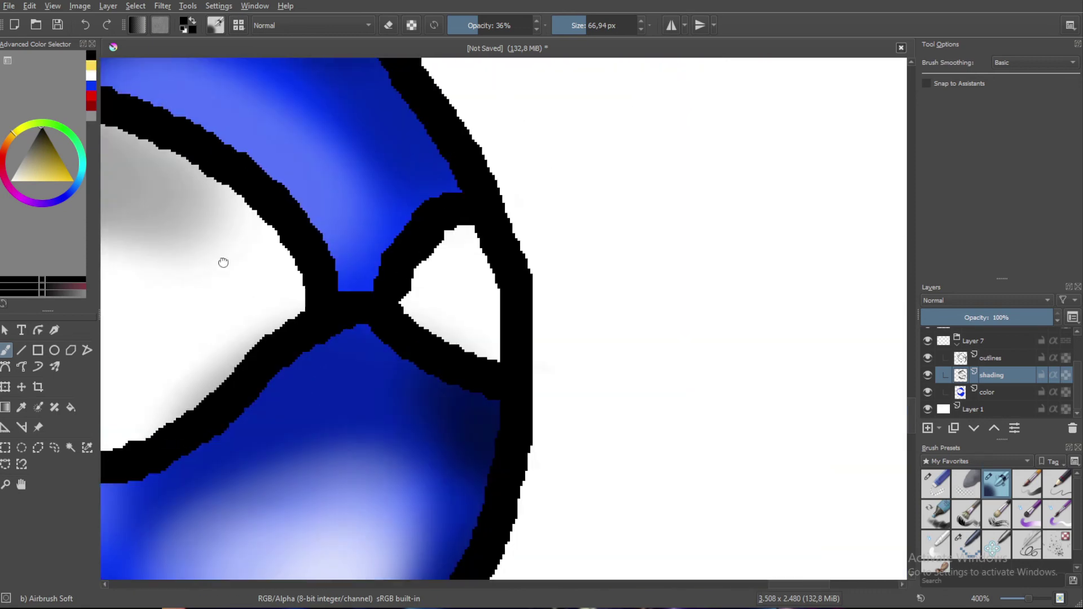
drag(469, 239, 473, 242)
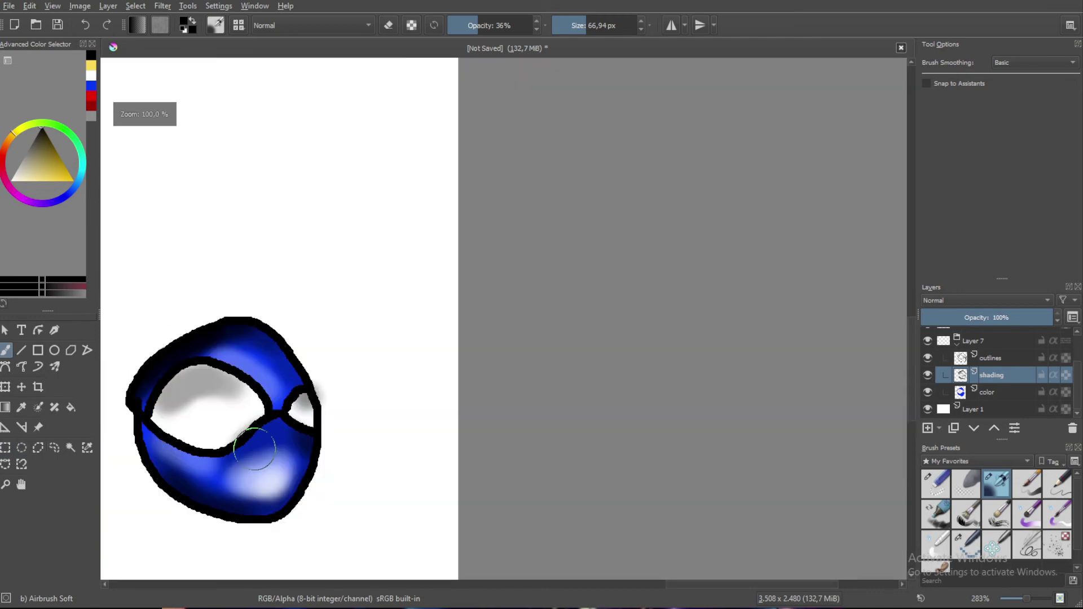
Add soft black airbrush dabs at the bottom of the large eye and on the outline beside the small eye
key(1)
drag(260, 437, 409, 393)
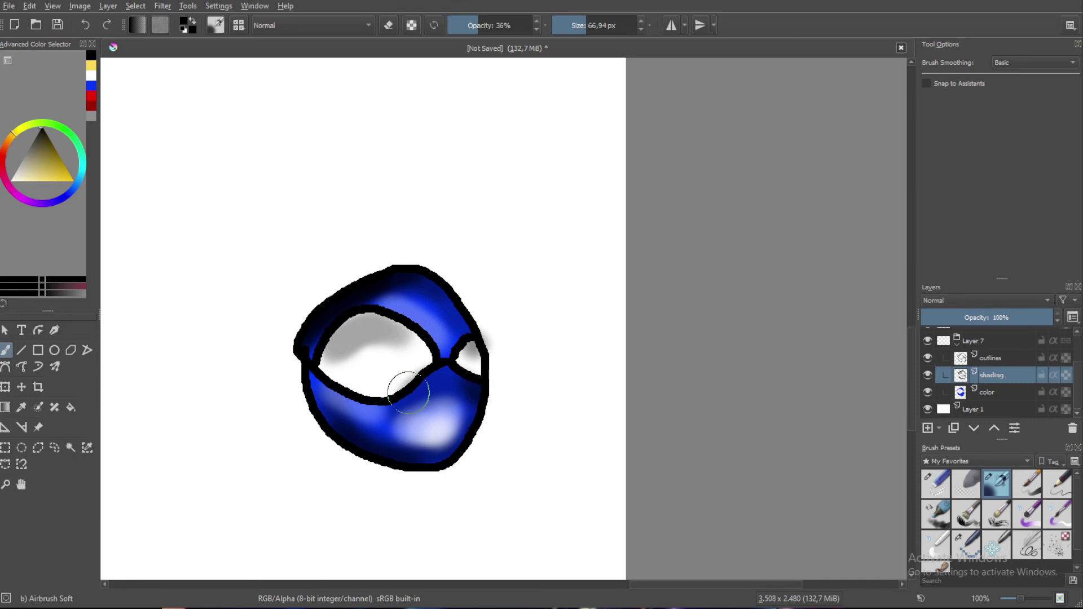
scroll(349, 387, up, 3)
mouse_move(423, 350)
mouse_down()
mouse_move(462, 359)
mouse_move(429, 364)
mouse_up()
click(725, 338)
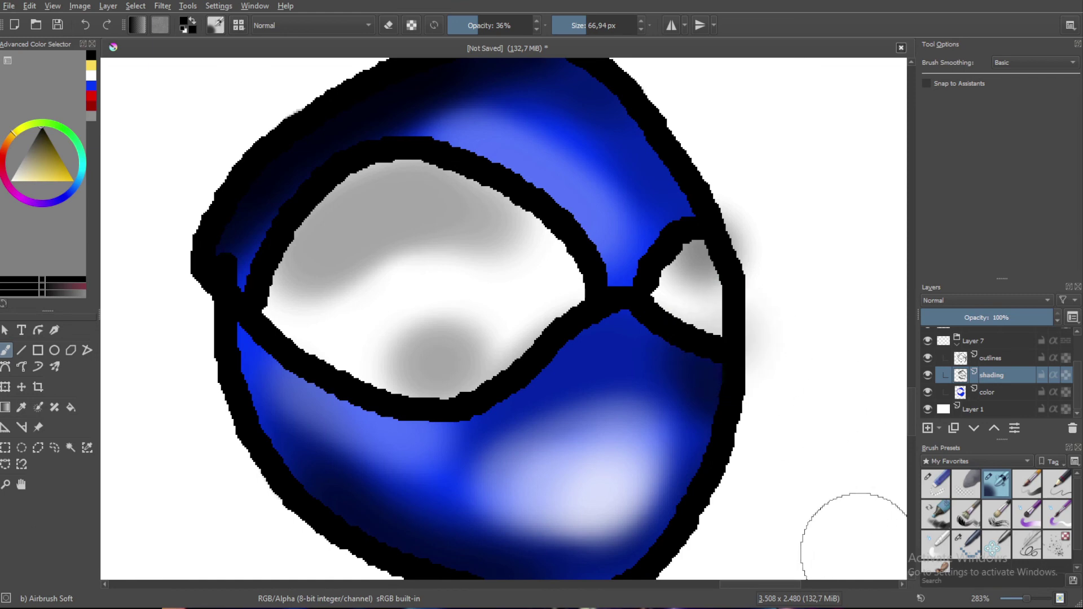
Airbrush white over the left part of the large eye's gray shadow
scroll(720, 552, down, 4)
drag(660, 540, 477, 465)
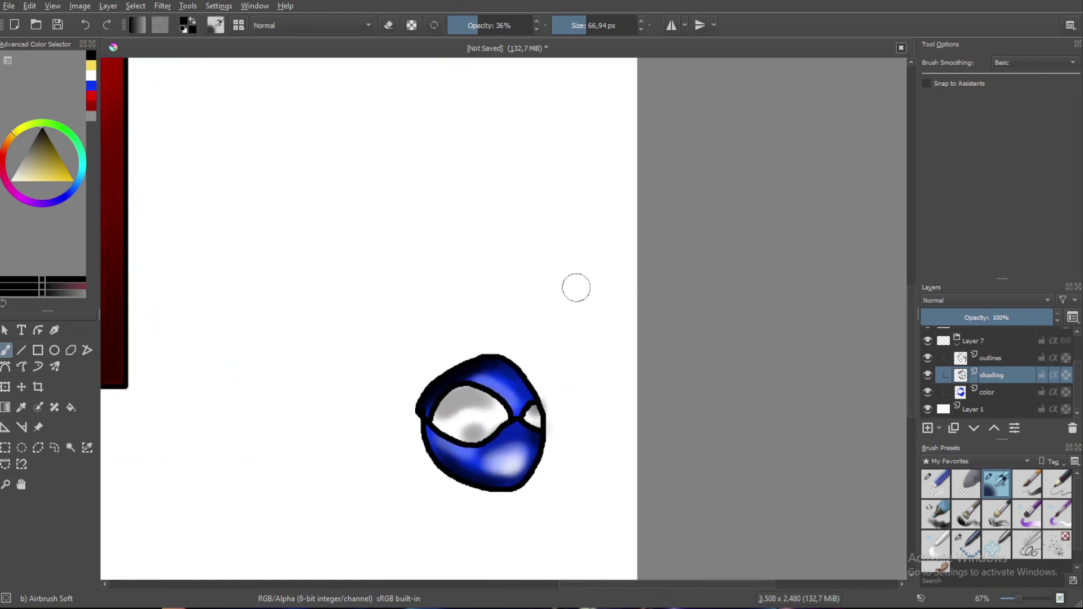
scroll(285, 325, down, 4)
drag(285, 325, 532, 291)
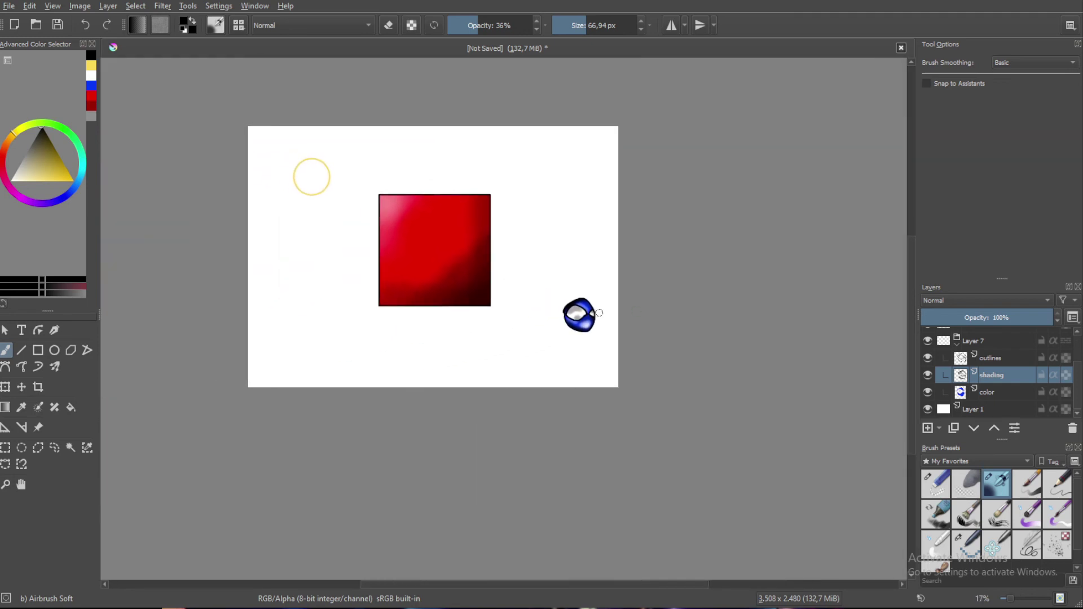
scroll(593, 313, up, 7)
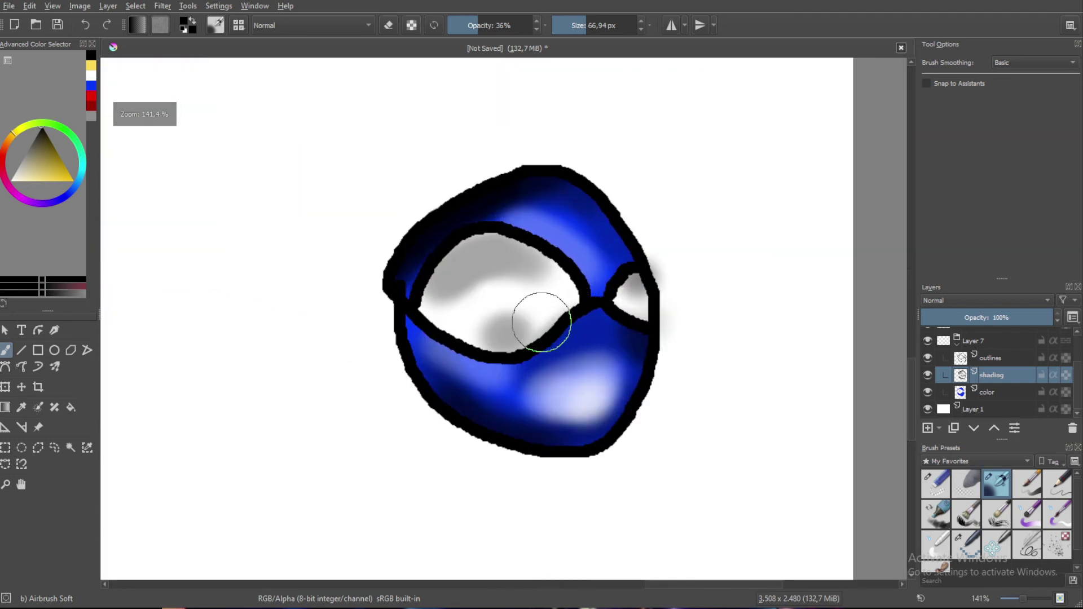
drag(310, 343, 473, 372)
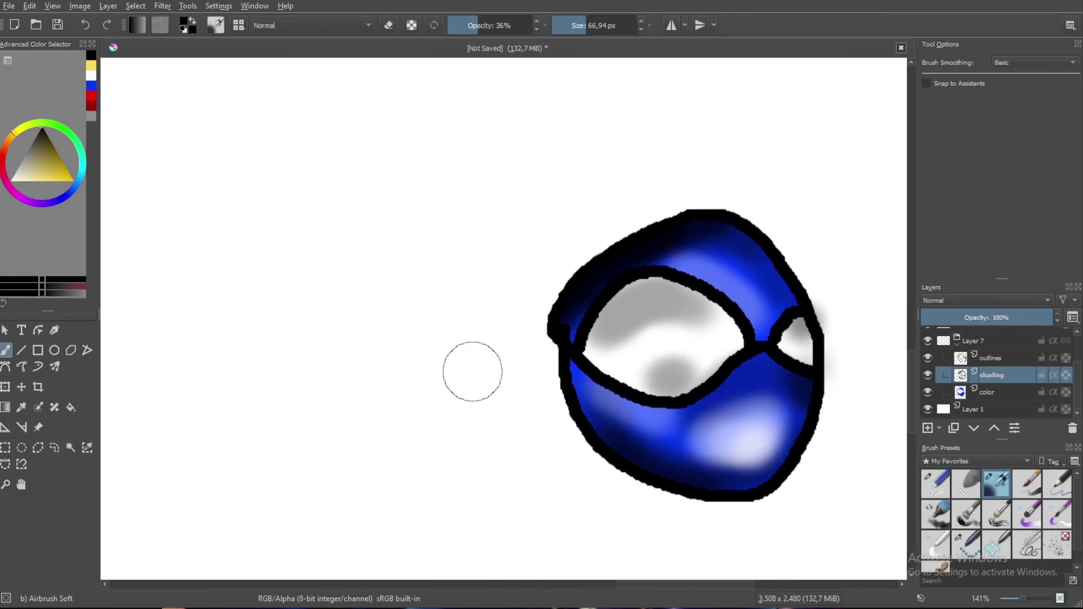
scroll(473, 371, down, 10)
drag(365, 368, 372, 339)
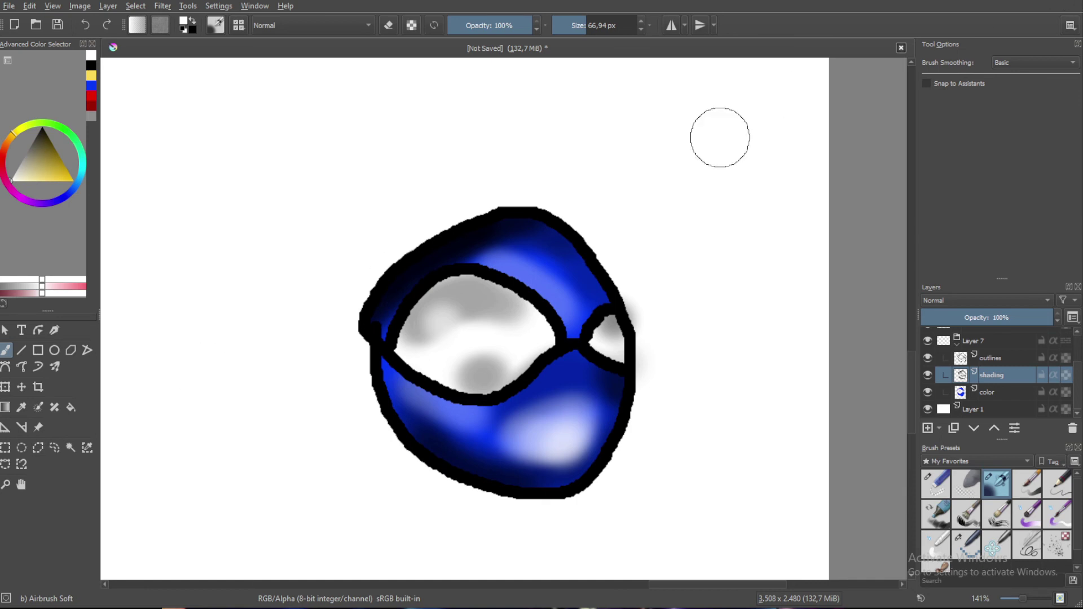
Draw an outline selection around the shading spilled beyond the head beside the small eye's top, clear it and deselect
click(54, 447)
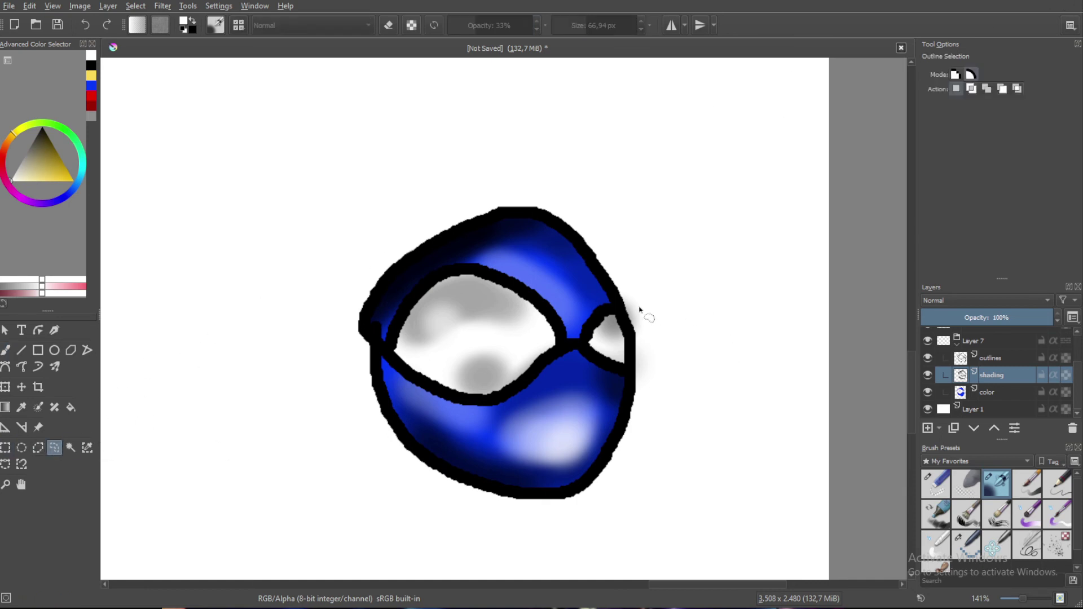
scroll(639, 310, up, 3)
scroll(615, 363, up, 3)
mouse_move(434, 95)
mouse_down()
mouse_move(506, 229)
mouse_move(584, 349)
mouse_move(598, 351)
mouse_move(430, 109)
mouse_move(527, 331)
mouse_move(650, 366)
mouse_move(647, 195)
mouse_move(549, 107)
mouse_move(455, 71)
mouse_up()
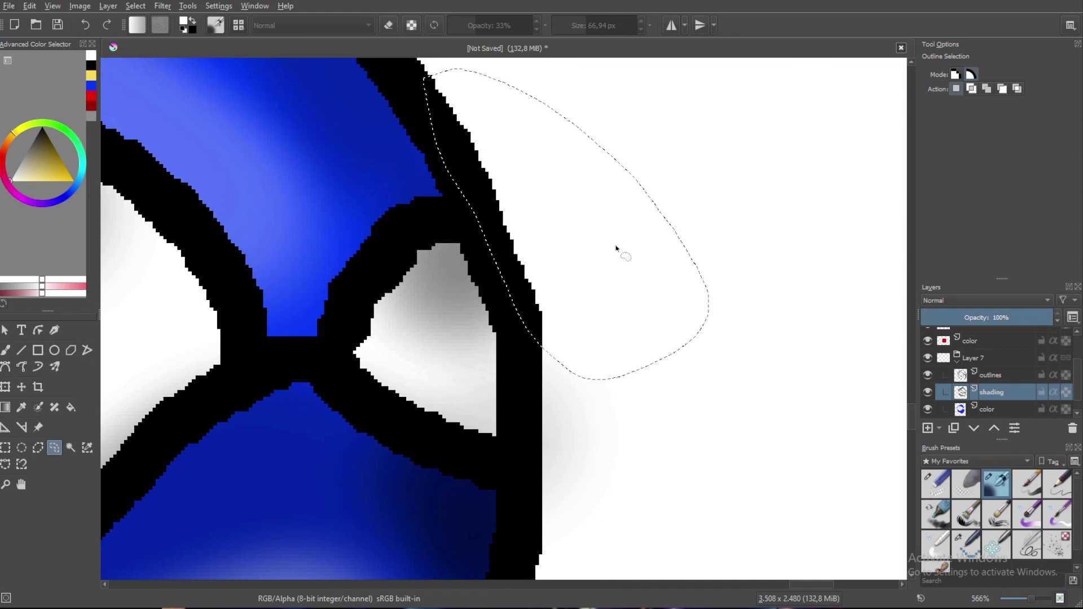
key(ctrl+shift+a)
Trace the large eye with an outline selection, delete the shading inside it and deselect
scroll(451, 315, down, 3)
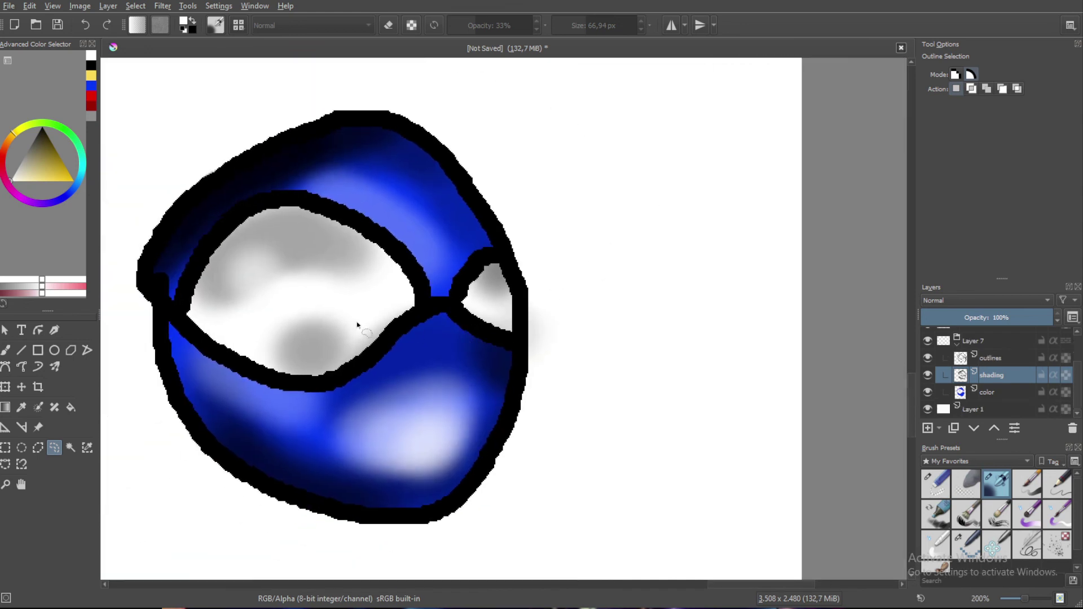
scroll(482, 244, up, 3)
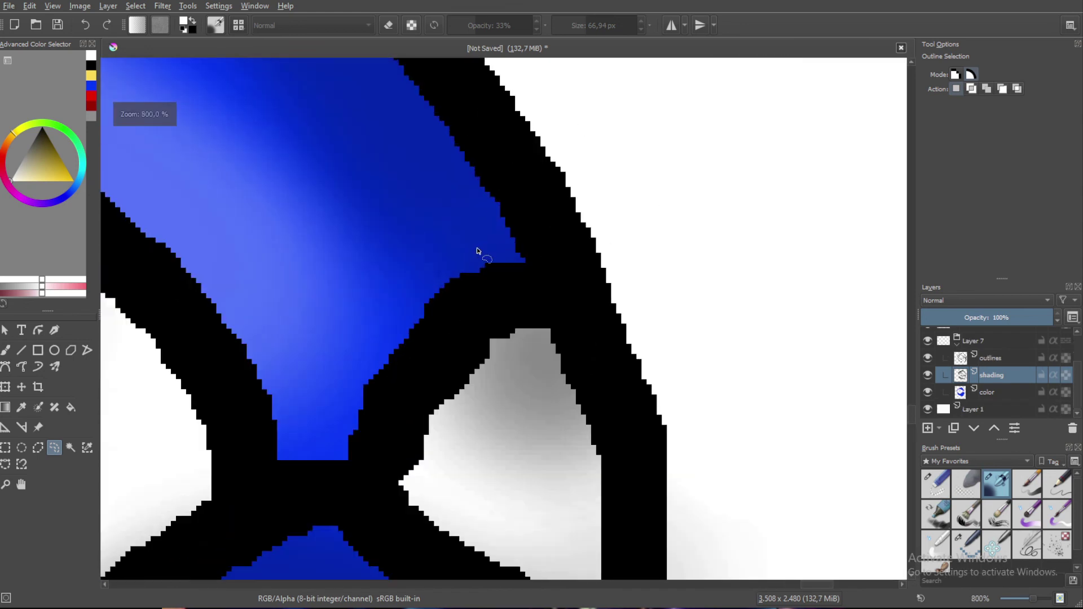
scroll(479, 249, down, 4)
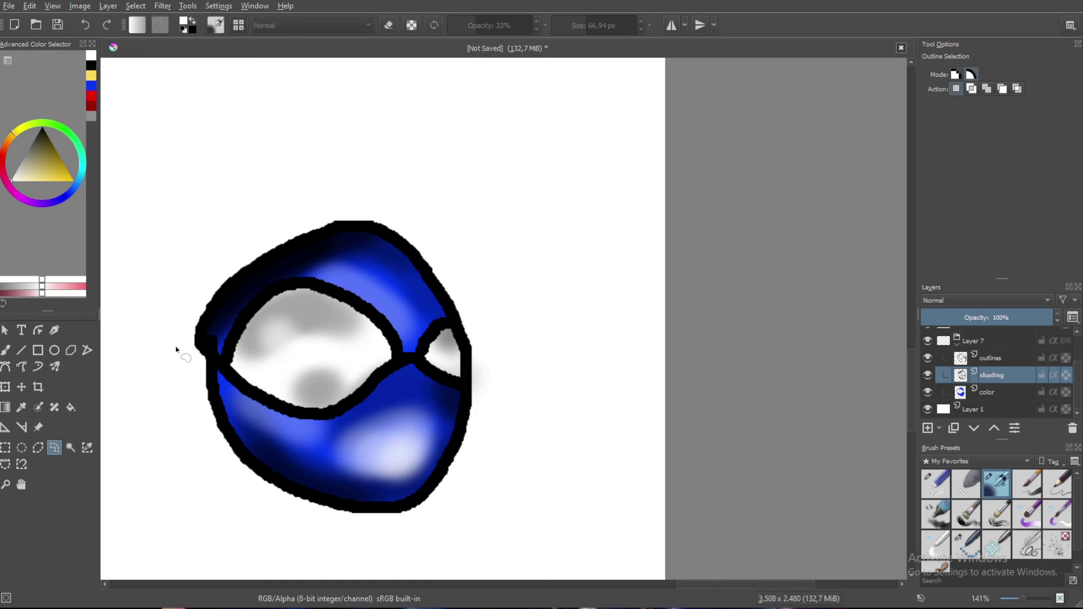
scroll(265, 333, down, 5)
scroll(314, 307, up, 8)
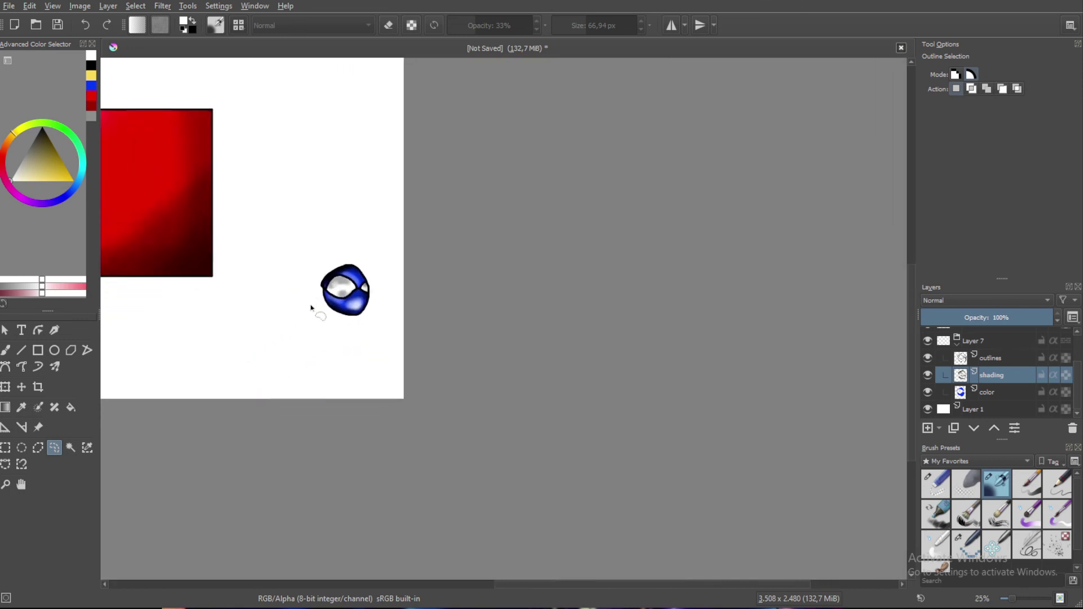
scroll(163, 334, down, 2)
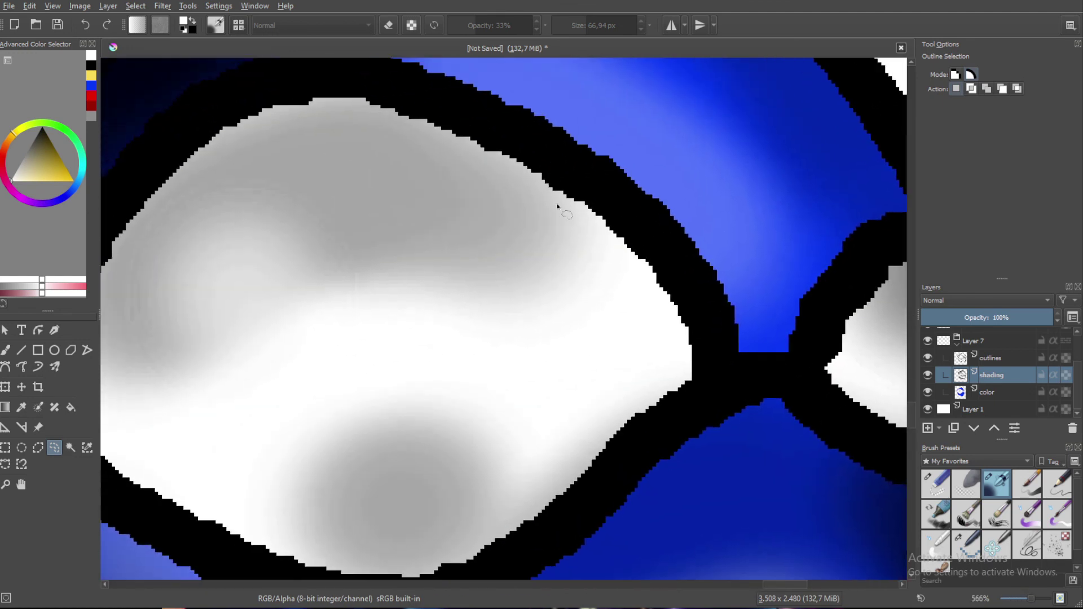
mouse_move(163, 334)
mouse_down()
mouse_move(199, 381)
mouse_move(241, 409)
mouse_move(350, 437)
mouse_move(415, 424)
mouse_move(482, 361)
mouse_move(501, 330)
mouse_move(499, 294)
mouse_move(450, 237)
mouse_move(338, 190)
mouse_up()
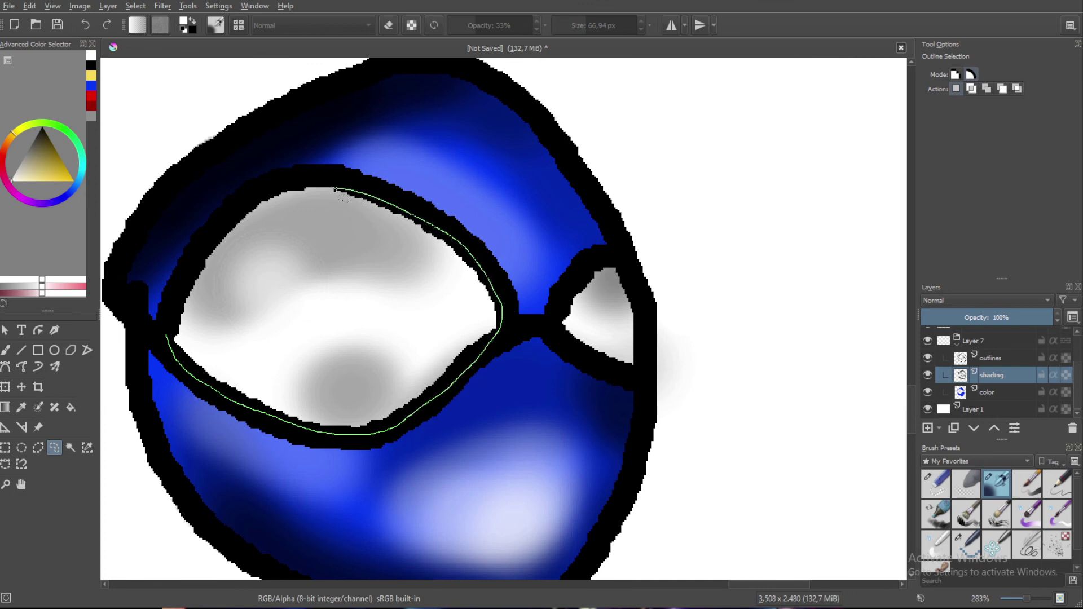
drag(230, 222, 166, 340)
key(Delete)
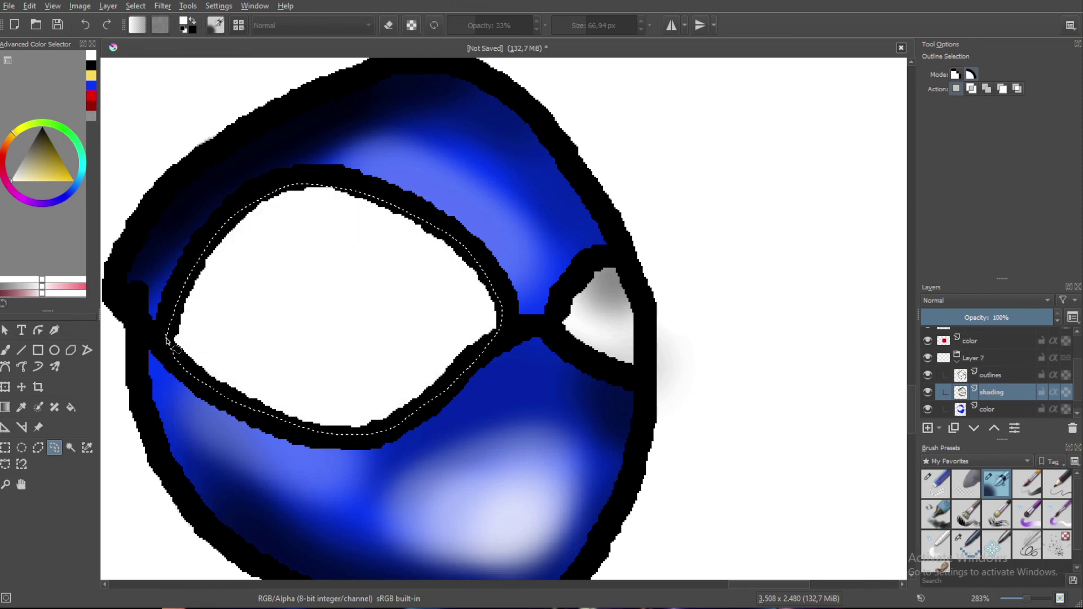
key(ctrl+shift+a)
Airbrush black at 48% opacity across the large eye's upper half and add a dark spot at its bottom
click(6, 350)
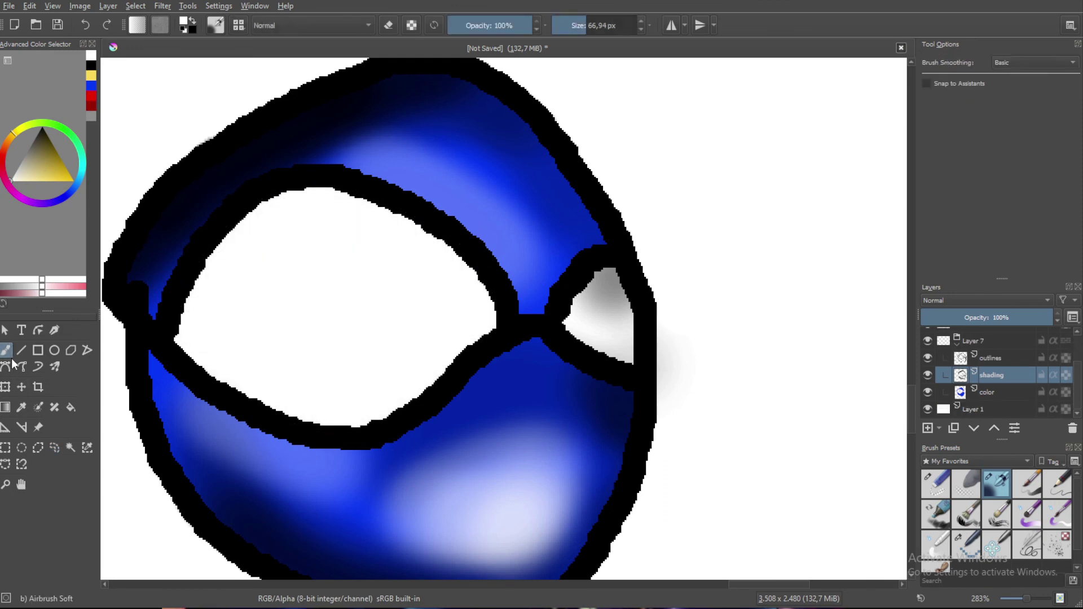
drag(511, 25, 488, 24)
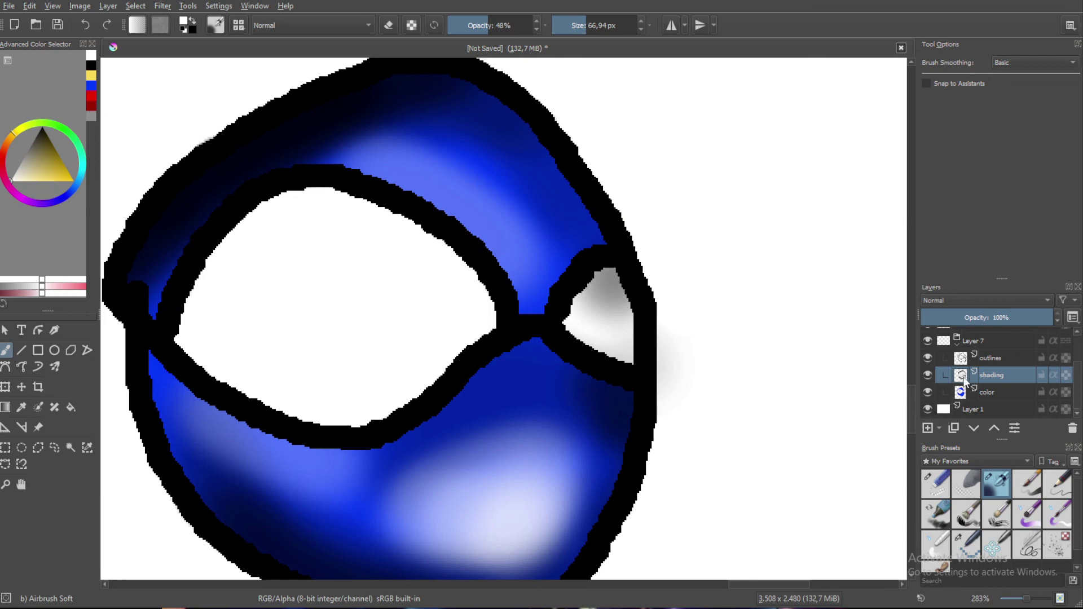
mouse_move(964, 382)
click(91, 66)
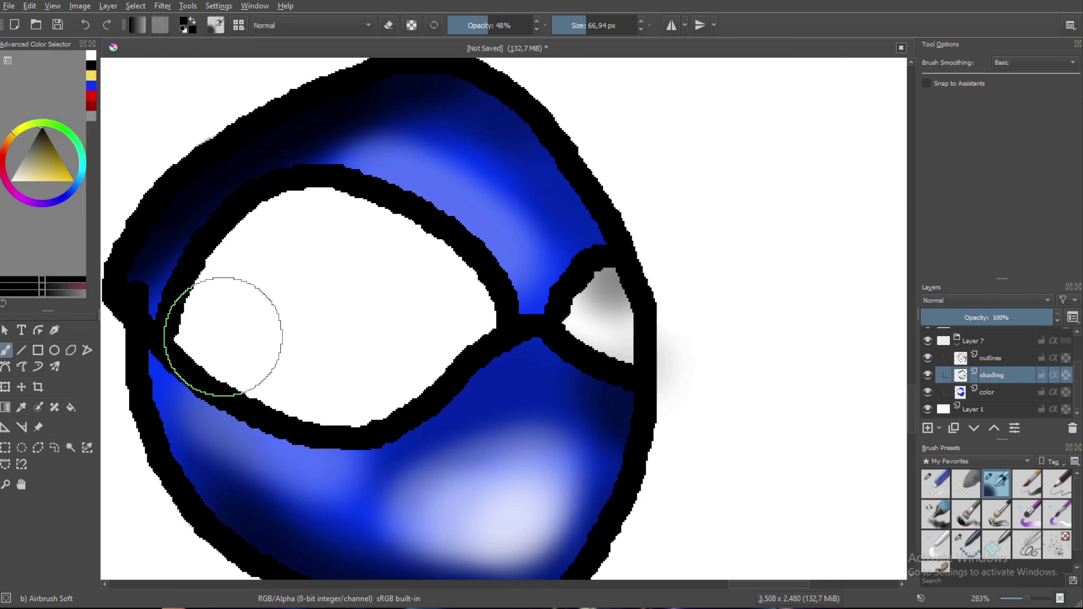
mouse_move(225, 329)
mouse_down()
mouse_move(242, 254)
mouse_move(319, 220)
mouse_move(344, 220)
mouse_move(457, 295)
mouse_move(376, 261)
mouse_move(237, 315)
mouse_move(213, 306)
mouse_move(235, 266)
mouse_move(286, 222)
mouse_move(322, 218)
mouse_move(348, 230)
mouse_move(236, 273)
mouse_move(354, 235)
mouse_move(265, 235)
mouse_move(343, 225)
mouse_move(372, 208)
mouse_up()
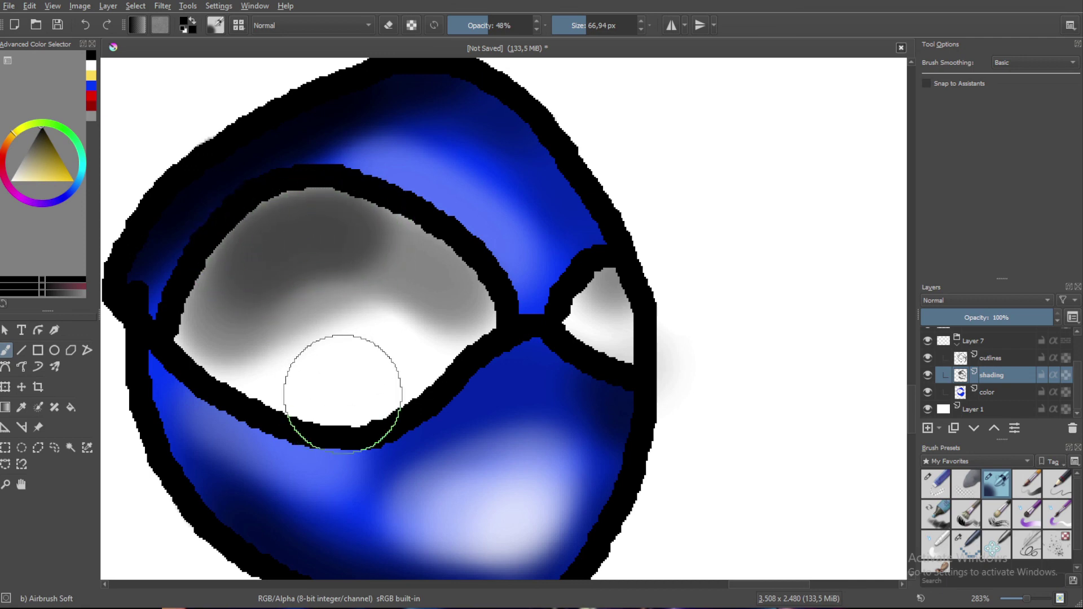
drag(359, 384, 341, 397)
Set the airbrush to 100% opacity and 29.30 px and paint black pupils in the large and small eyes
scroll(559, 315, down, 4)
drag(590, 363, 451, 322)
scroll(489, 300, up, 4)
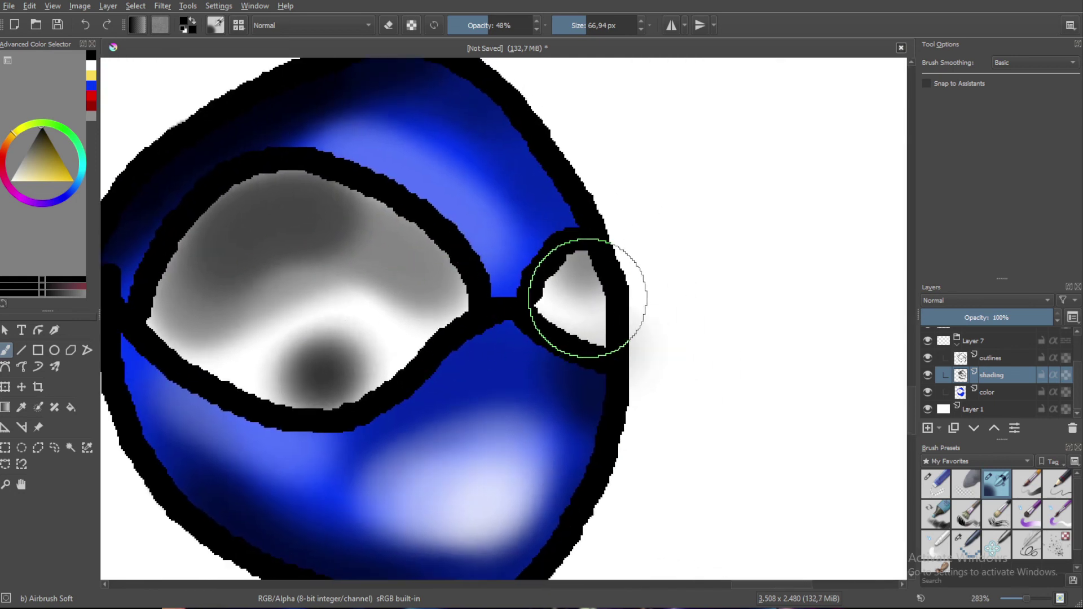
scroll(249, 387, down, 5)
scroll(249, 386, up, 4)
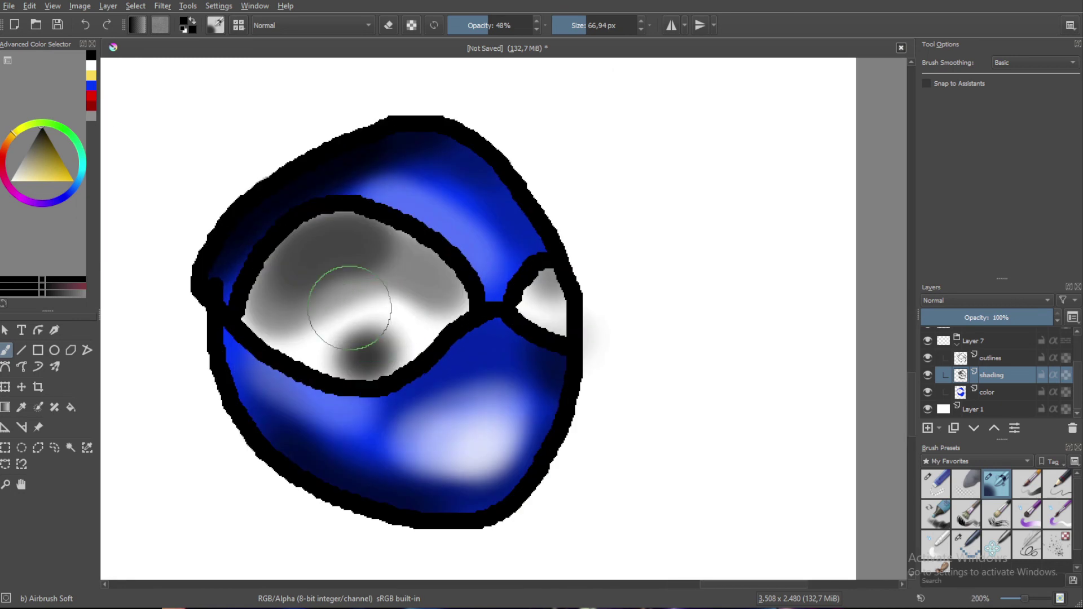
scroll(273, 271, up, 1)
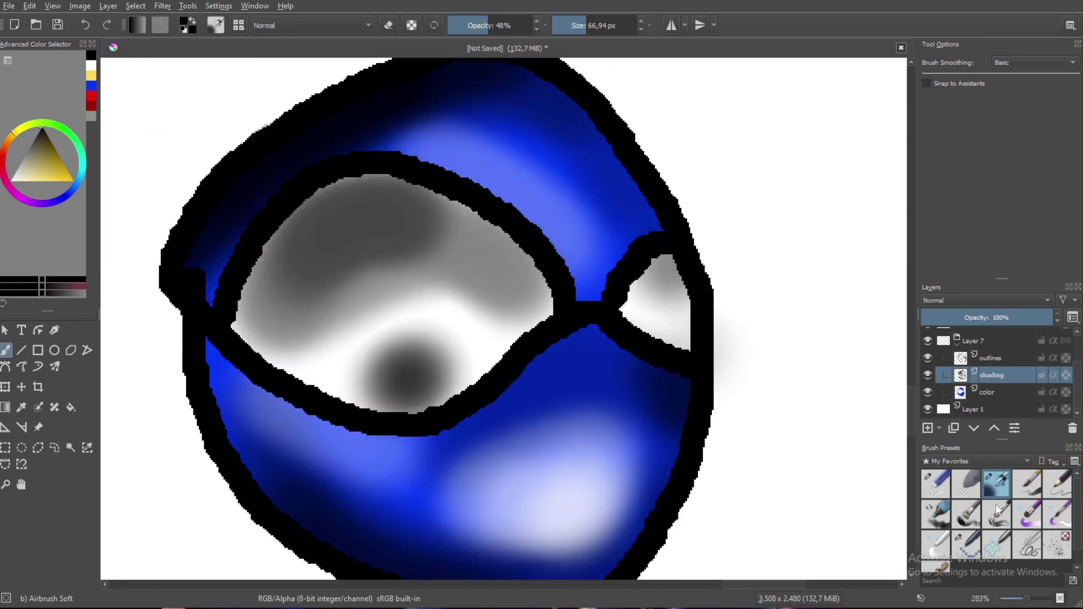
drag(505, 26, 576, 28)
click(412, 290)
mouse_move(412, 297)
mouse_down()
mouse_move(421, 293)
mouse_move(416, 300)
mouse_up()
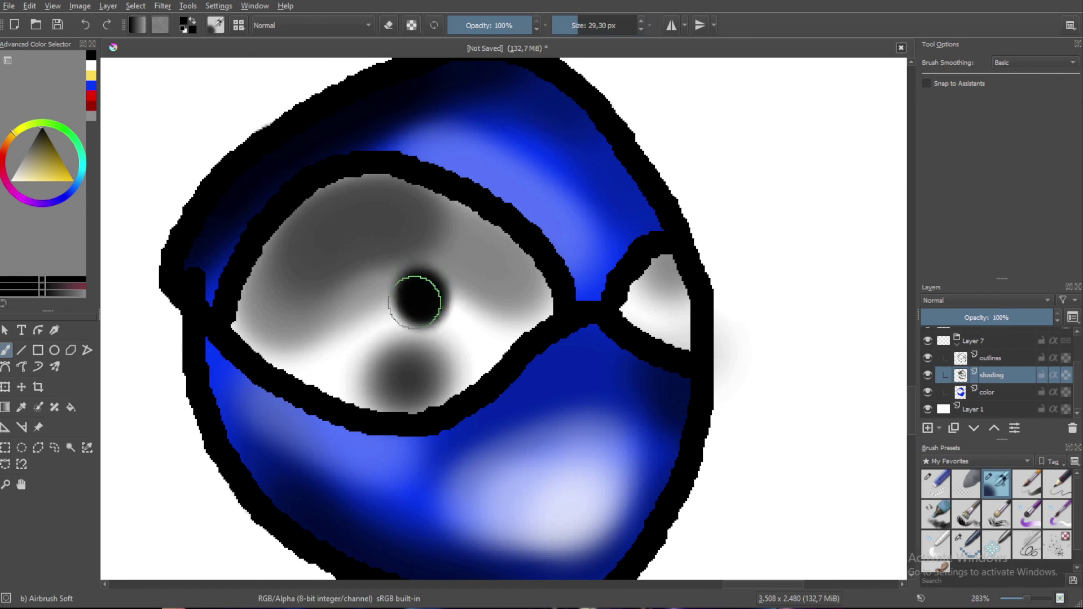
mouse_move(670, 295)
mouse_down()
mouse_move(689, 304)
mouse_move(676, 305)
mouse_up()
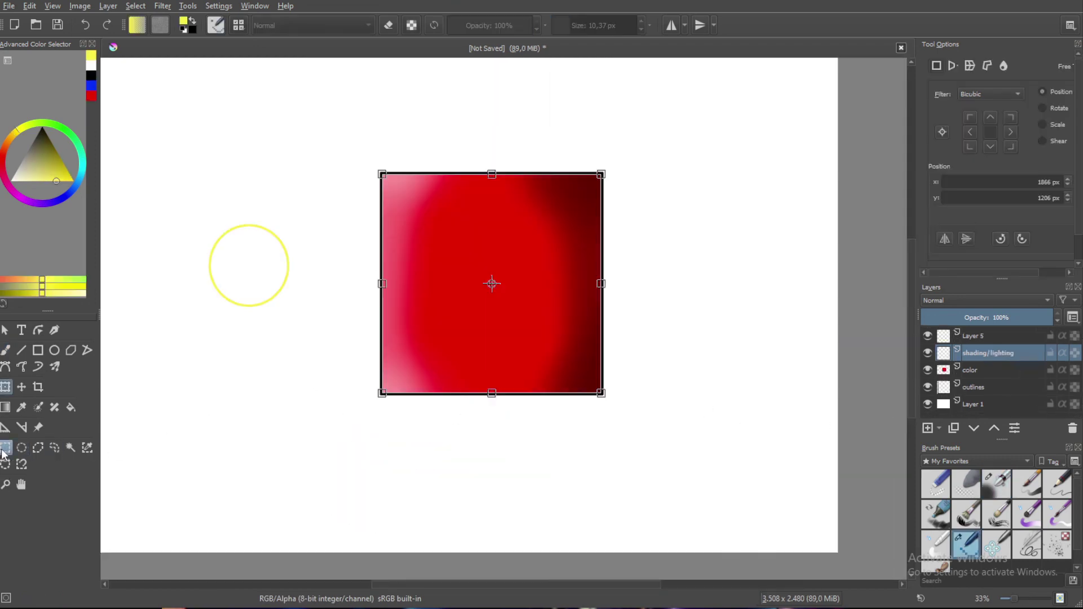
Sketch a pale yellow freehand shape below the yellow circle at 31% opacity on the shading/lighting layer
click(5, 448)
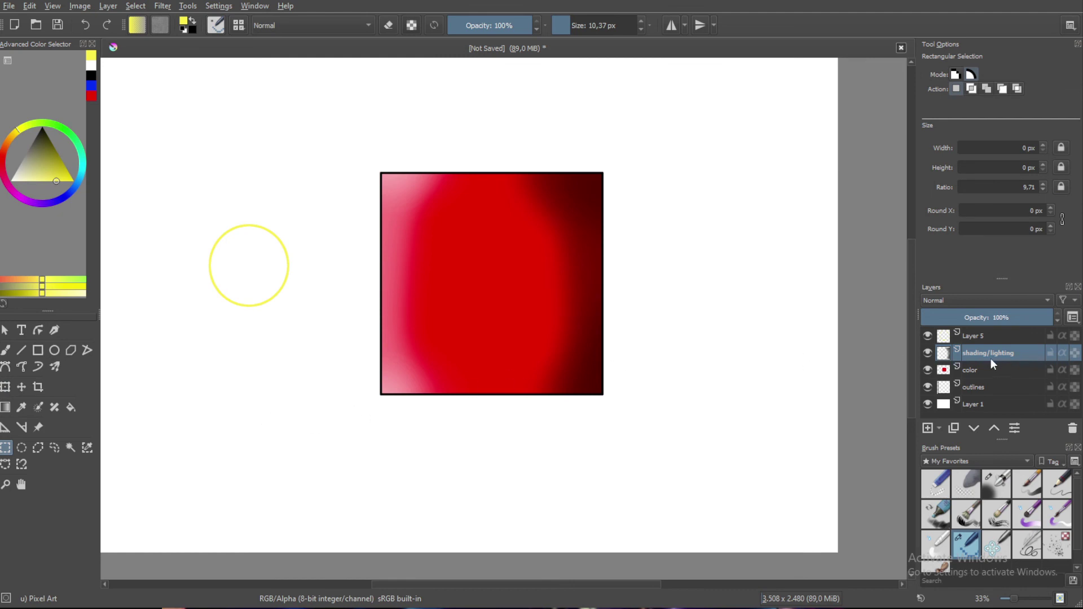
mouse_move(978, 361)
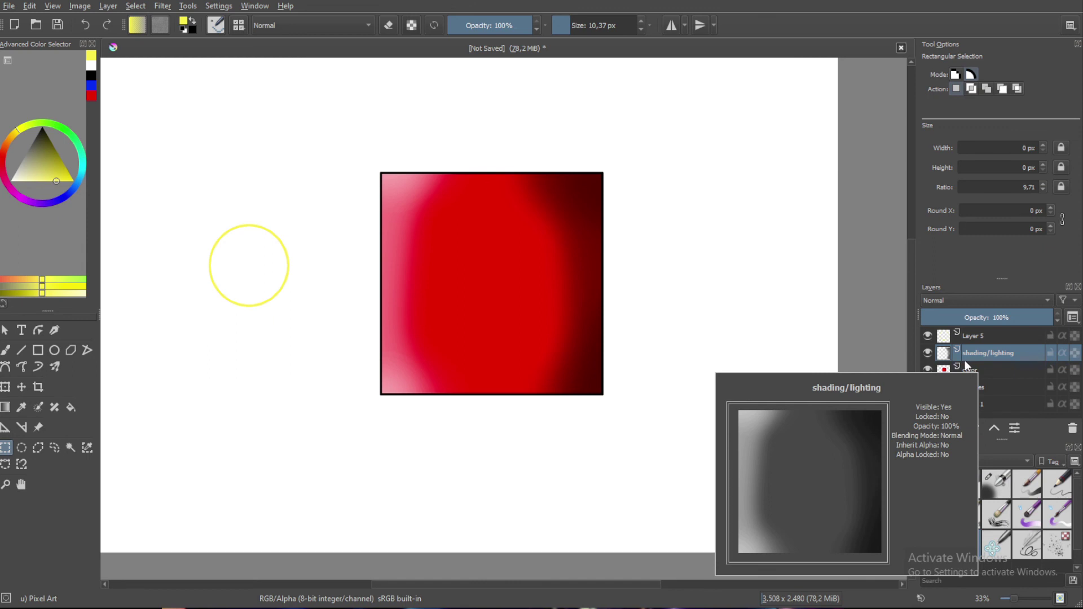
click(6, 351)
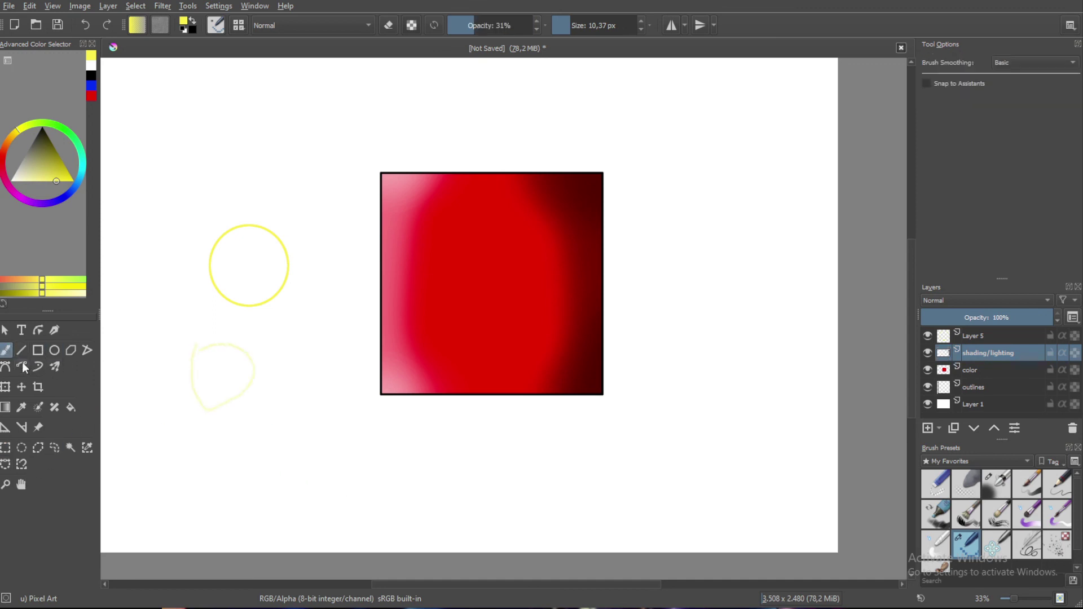
Draw an unfilled yellow rectangle, an ellipse and a straight line around the red square at 100% opacity
click(37, 350)
drag(279, 418, 406, 545)
click(55, 350)
drag(305, 339, 359, 404)
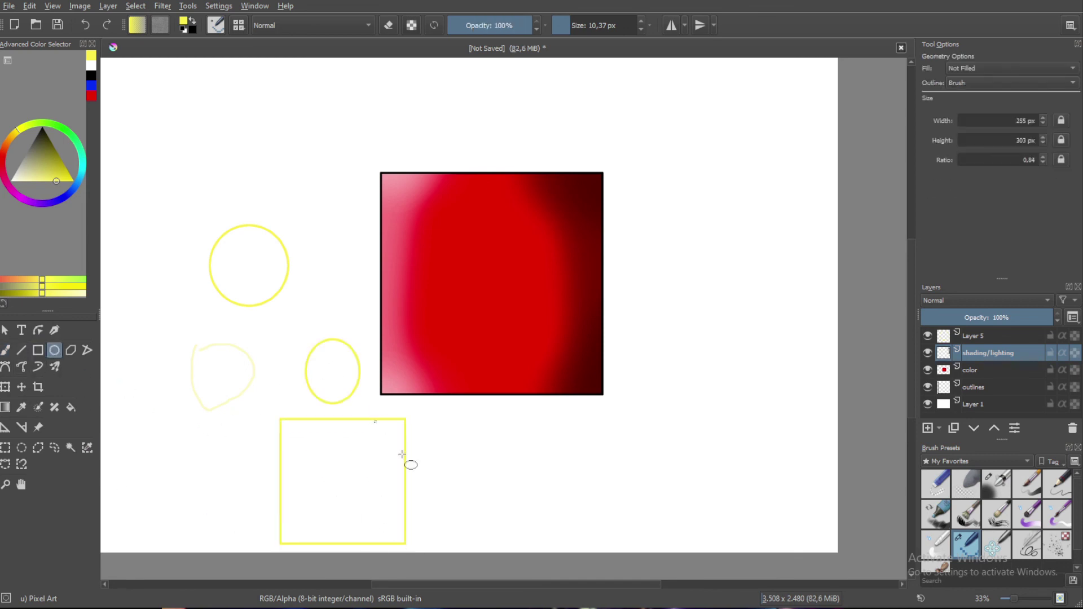
click(22, 350)
drag(236, 177, 591, 63)
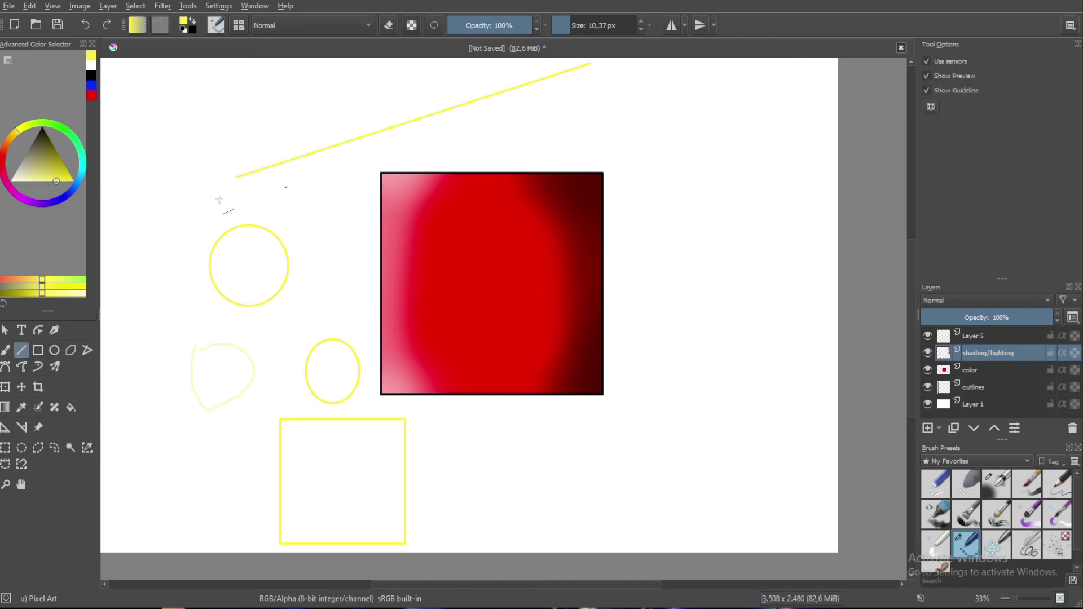